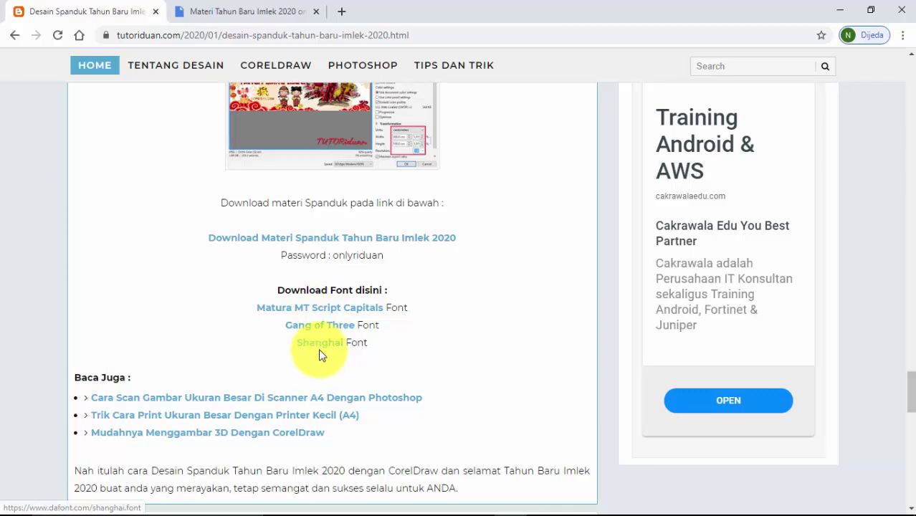
Download the Gang of Three font from dafont and show the gang_of_three archive in the Banner Tahun Baru Imlek folder
{"action": "left_click", "coordinate": [320, 325]}
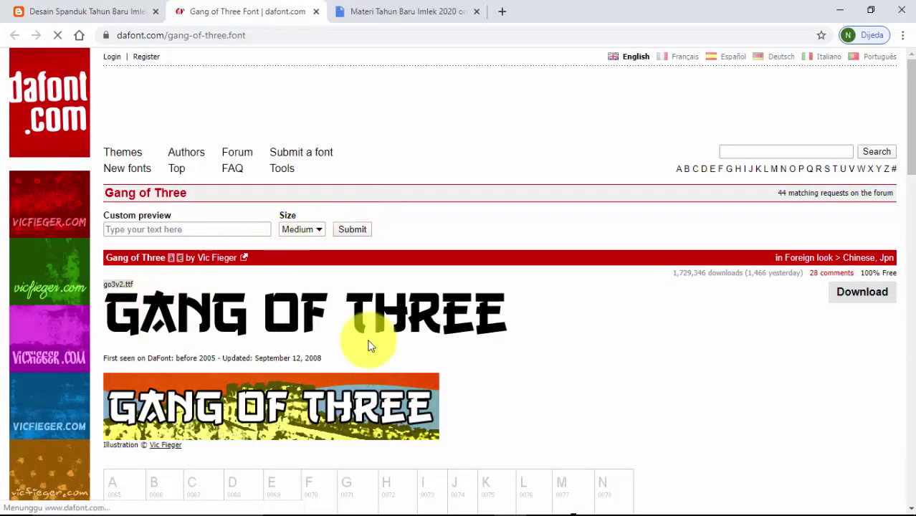
{"action": "left_click", "coordinate": [864, 298]}
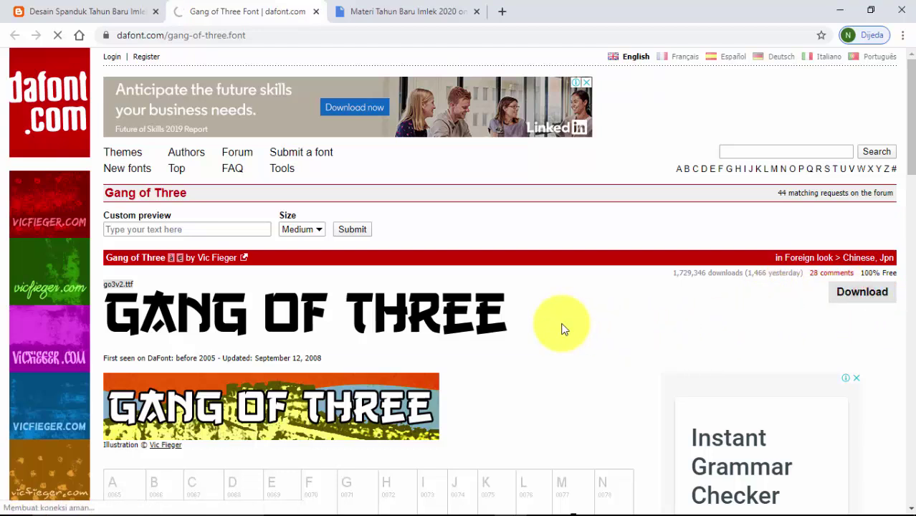
{"action": "left_click", "coordinate": [31, 491]}
{"action": "left_click_drag", "start_coordinate": [420, 125], "coordinate": [448, 138]}
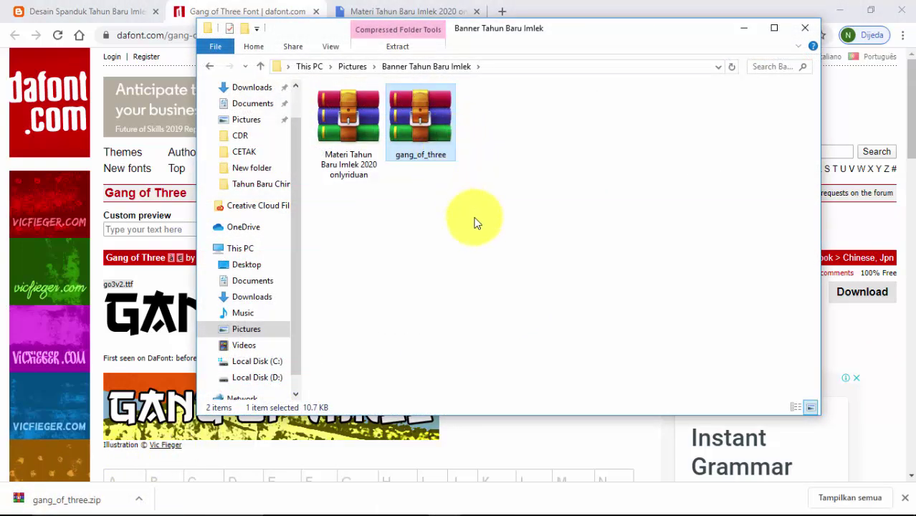
Extract the gang_of_three archive into the current folder and bring up the install option for the go3v2 font
{"action": "right_click", "coordinate": [419, 107]}
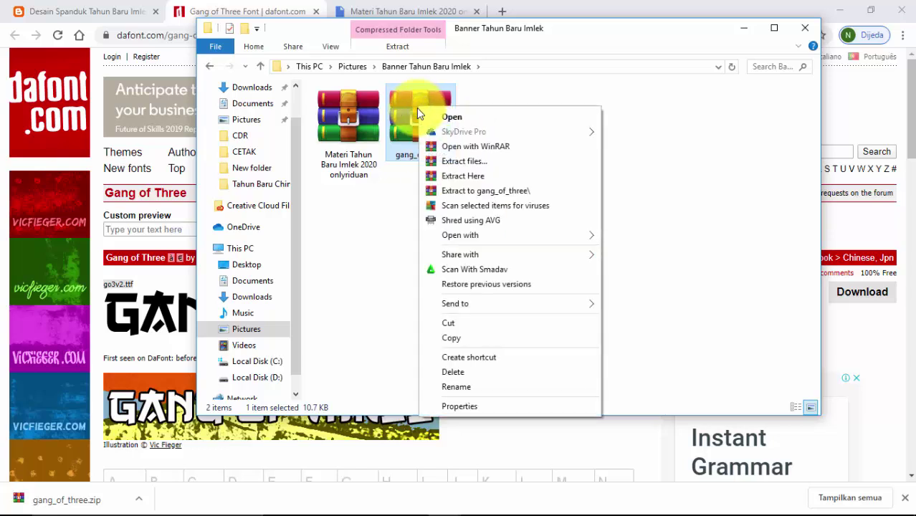
{"action": "left_click", "coordinate": [458, 189]}
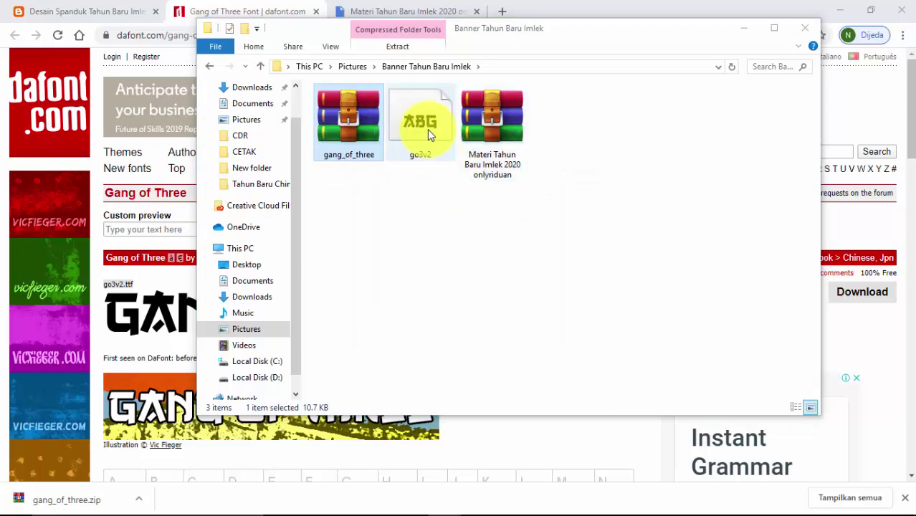
{"action": "right_click", "coordinate": [416, 120]}
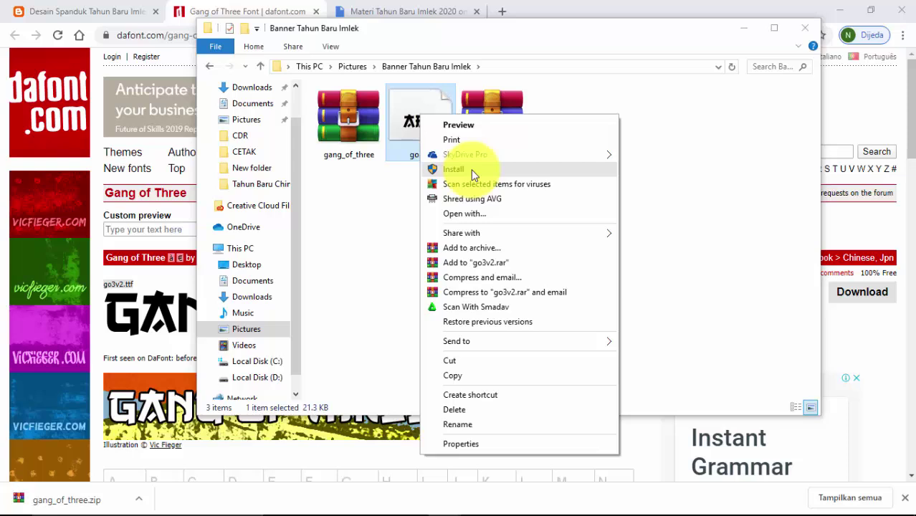
{"action": "left_click", "coordinate": [357, 220]}
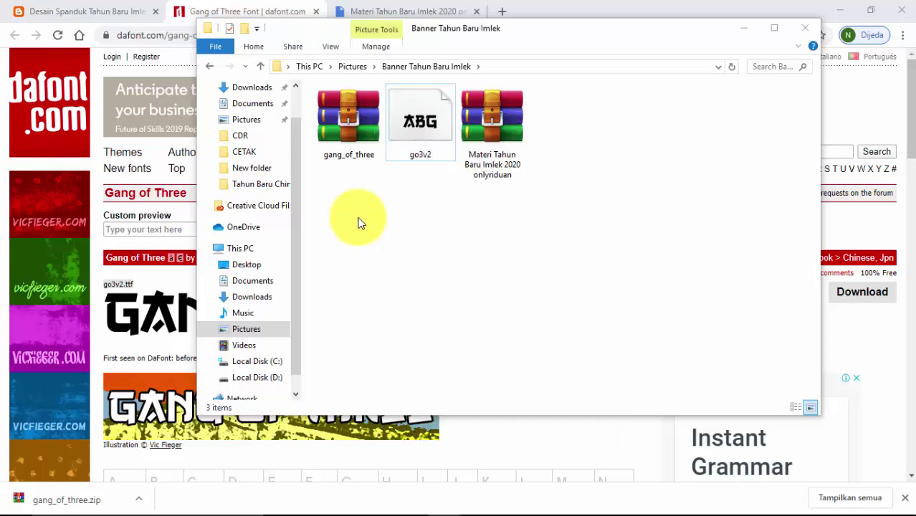
Extract the Materi Tahun Baru Imlek 2020 archive into the current folder, entering the archive password
{"action": "left_click", "coordinate": [505, 122]}
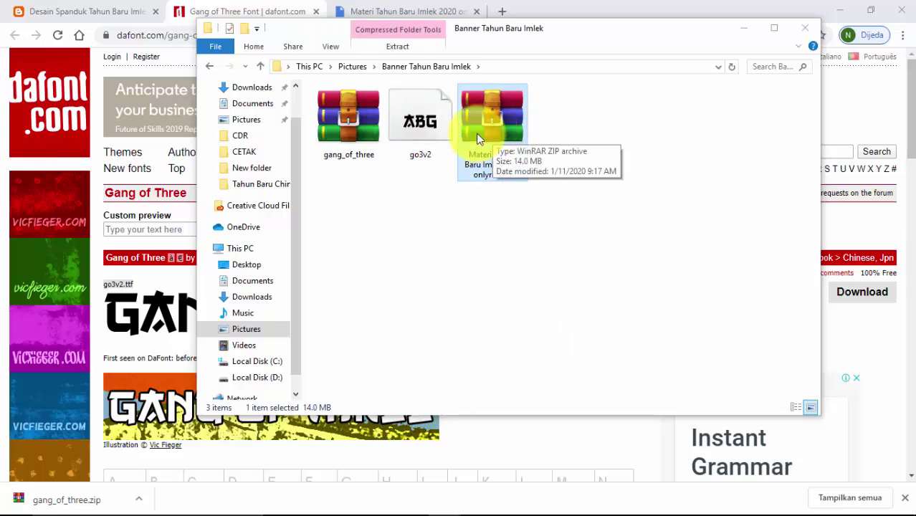
{"action": "right_click", "coordinate": [492, 114]}
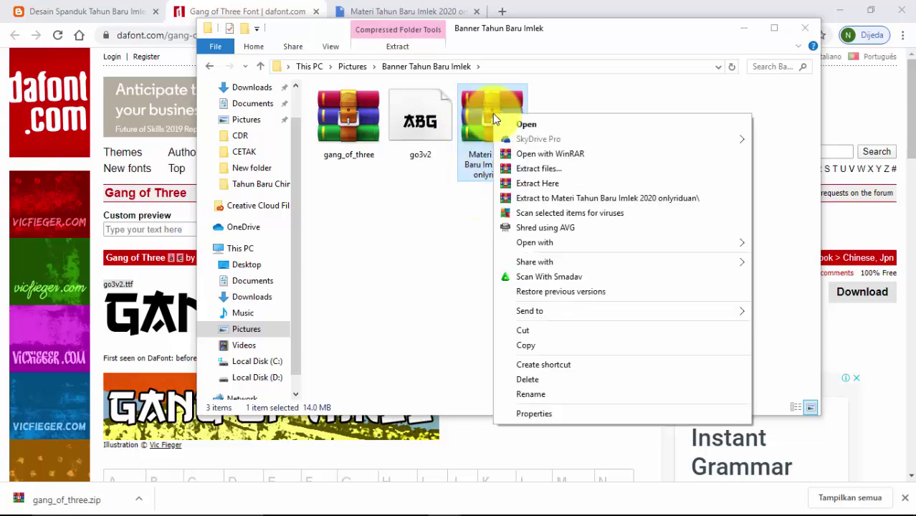
{"action": "left_click", "coordinate": [541, 183]}
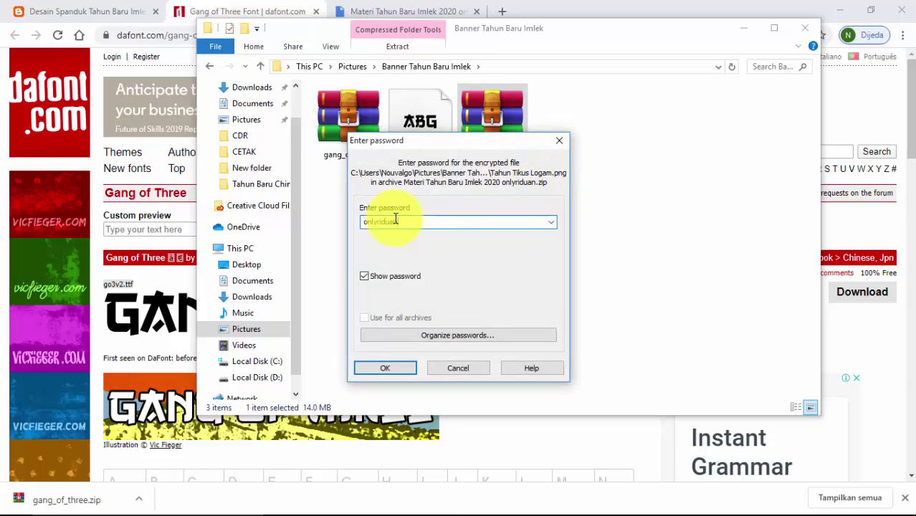
{"action": "left_click", "coordinate": [387, 369]}
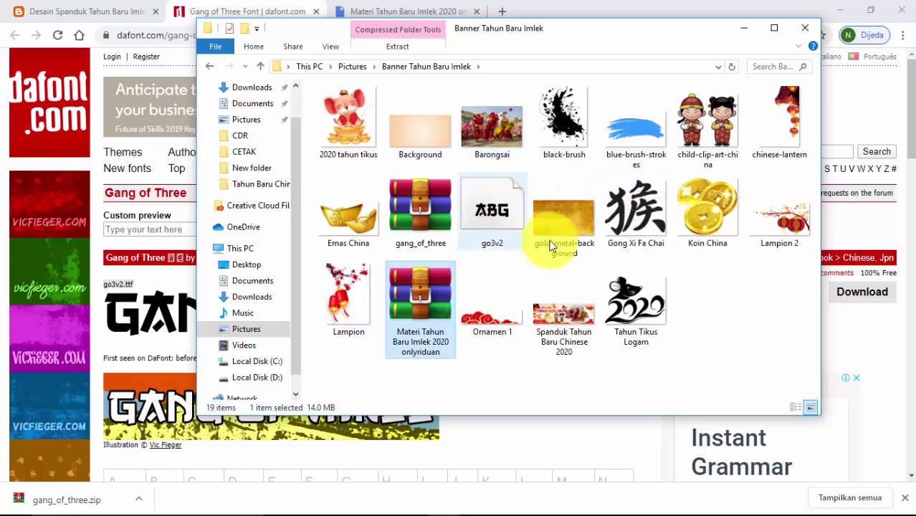
Return to the Imlek banner tutorial page and review its instructions for saving the design print-ready
{"action": "left_click", "coordinate": [744, 27]}
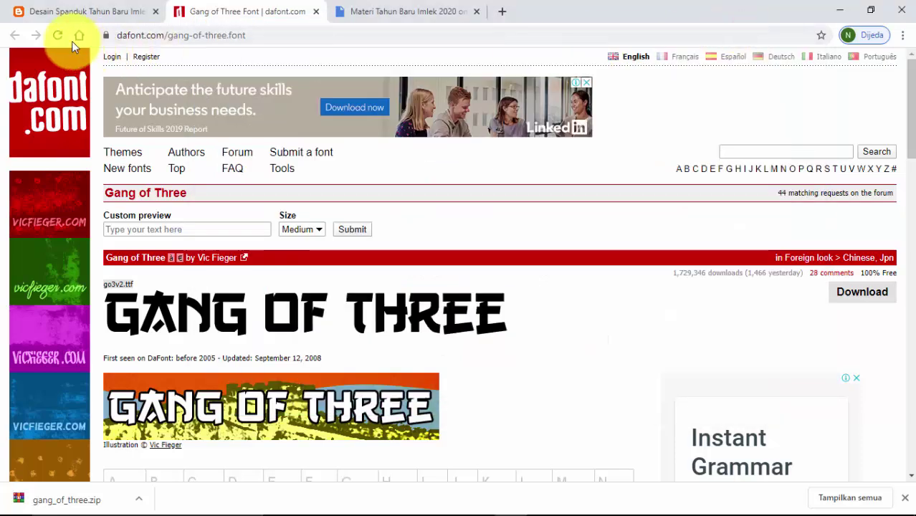
{"action": "left_click", "coordinate": [66, 13]}
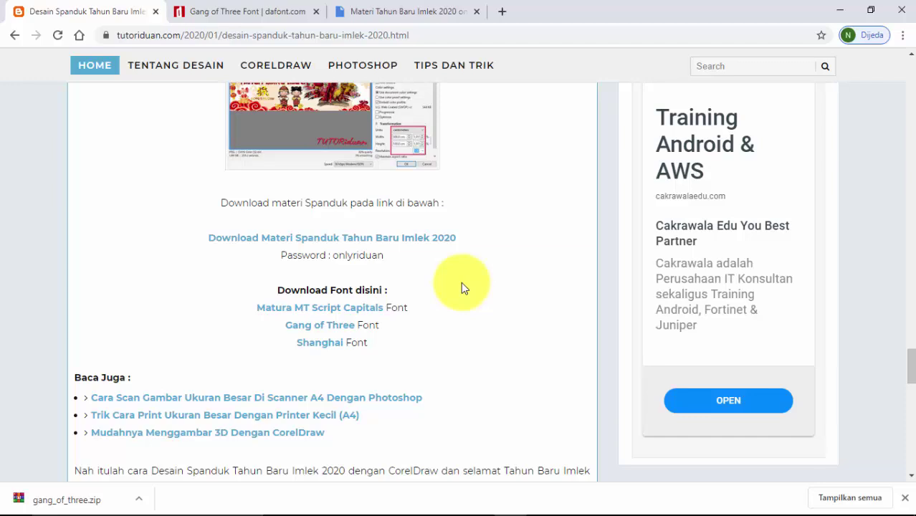
{"action": "scroll", "coordinate": [437, 269], "scroll_direction": "up", "scroll_amount": 3}
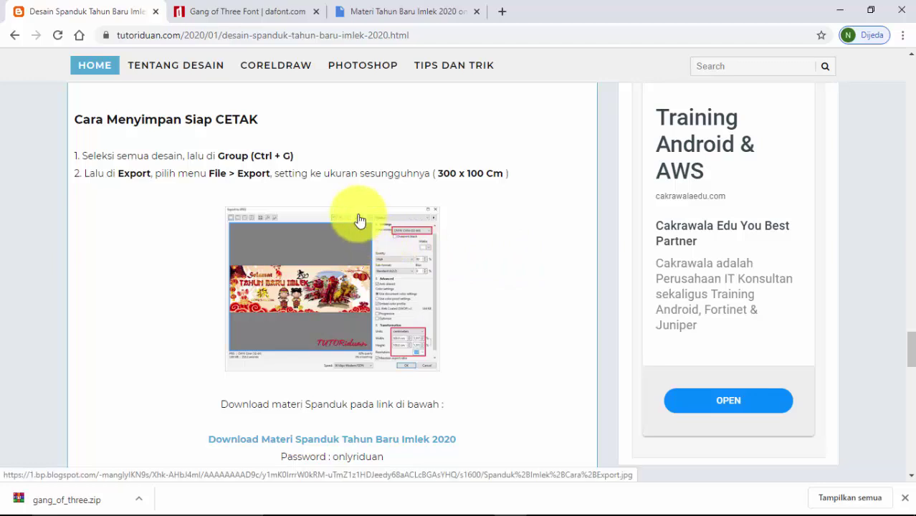
Switch to CorelDRAW and create a new landscape F4 document, 330 × 210 mm, in CMYK at 300 dpi
{"action": "left_click", "coordinate": [839, 9]}
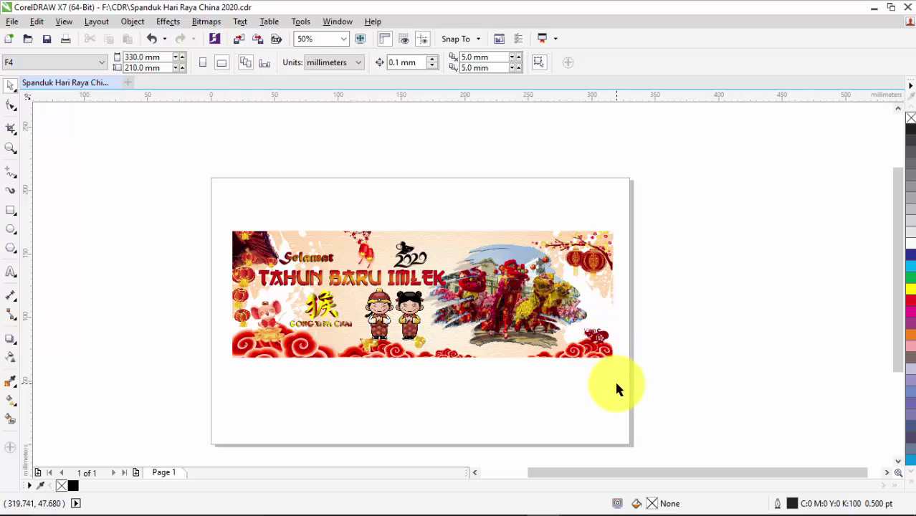
{"action": "left_click", "coordinate": [10, 24]}
{"action": "left_click", "coordinate": [21, 35]}
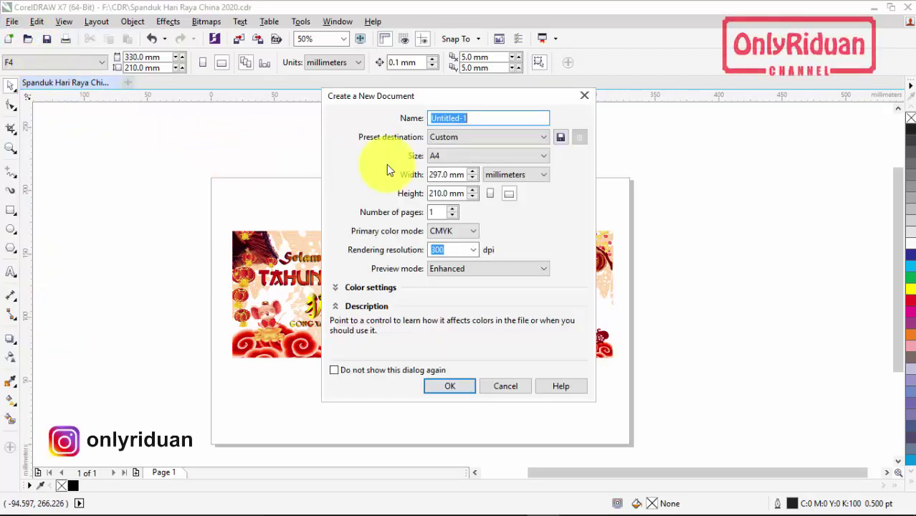
{"action": "left_click_drag", "start_coordinate": [470, 91], "coordinate": [428, 105]}
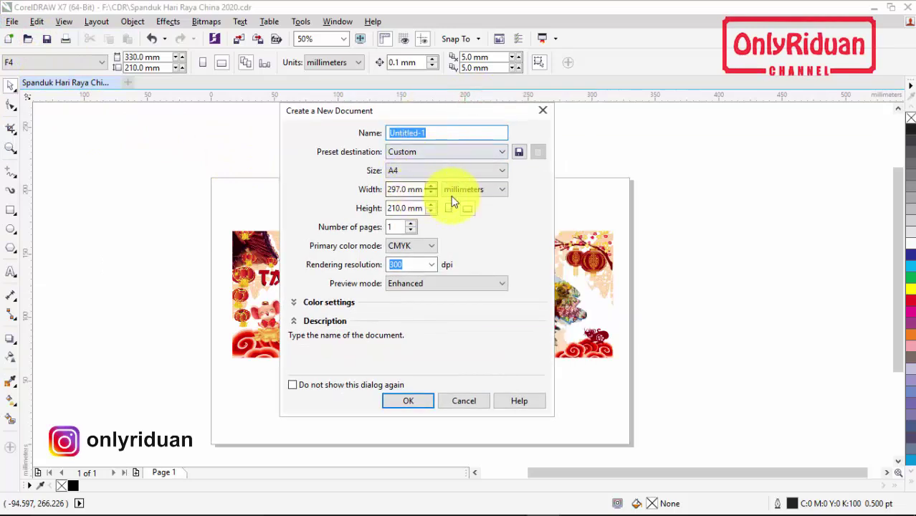
{"action": "left_click", "coordinate": [479, 192]}
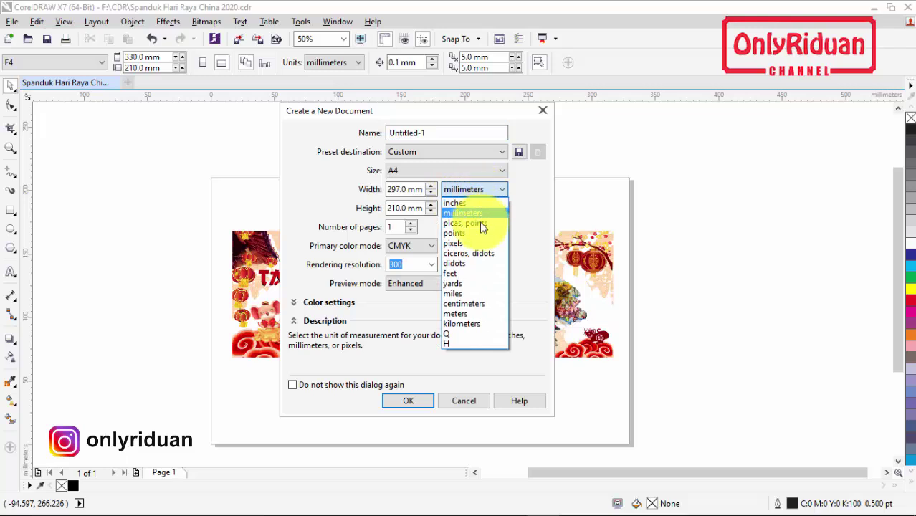
{"action": "left_click", "coordinate": [479, 303]}
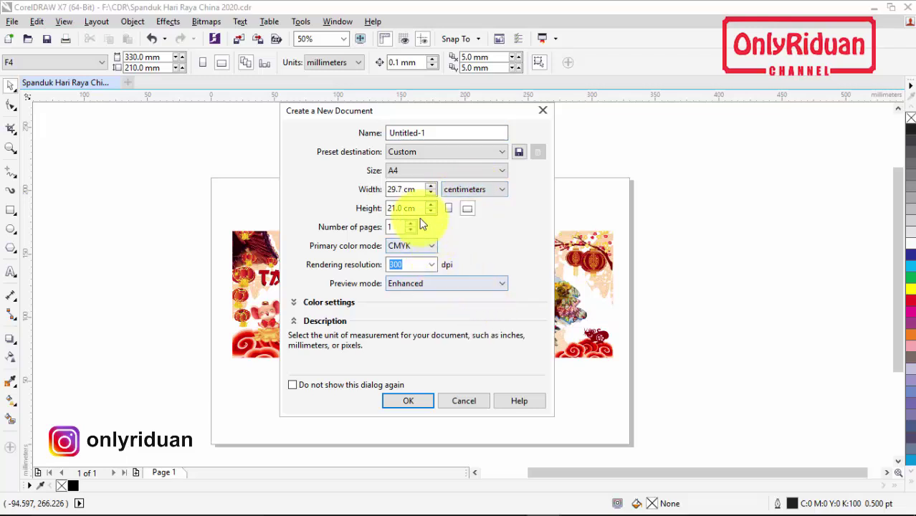
{"action": "left_click", "coordinate": [415, 170]}
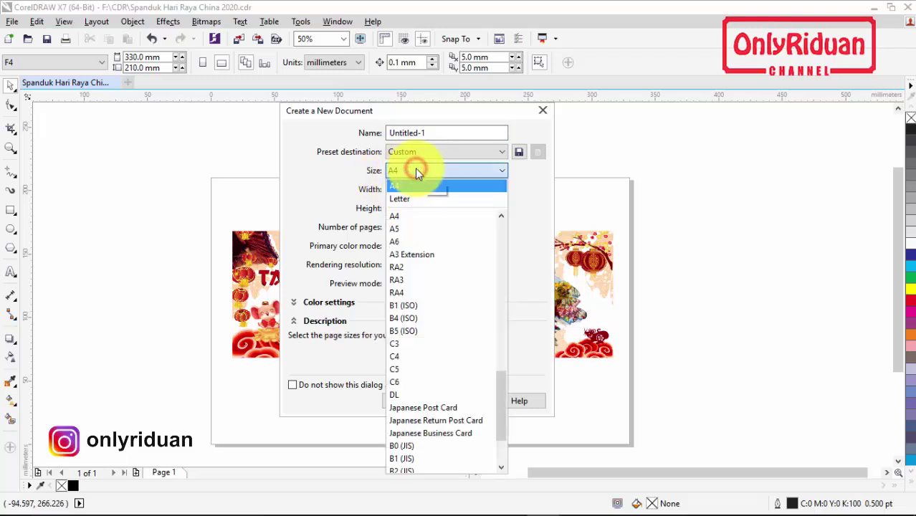
{"action": "scroll", "coordinate": [445, 304], "scroll_direction": "down", "scroll_amount": 2}
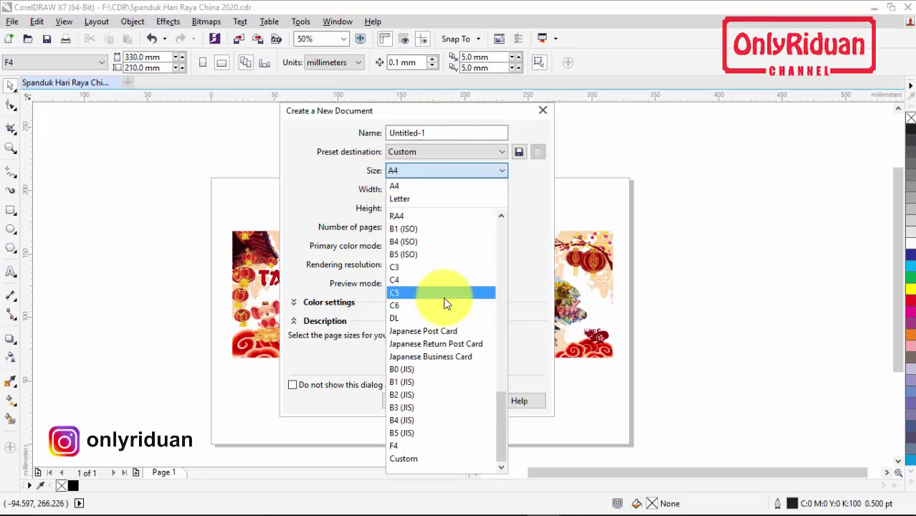
{"action": "left_click", "coordinate": [418, 444]}
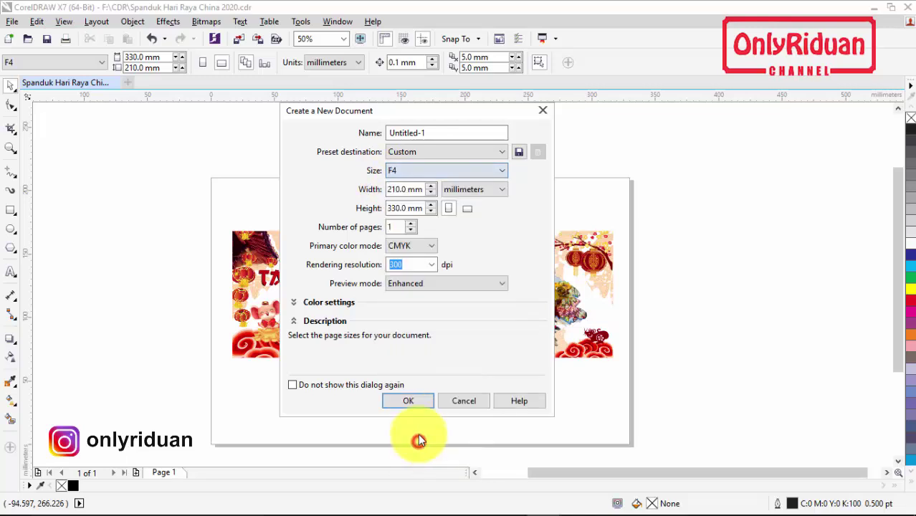
{"action": "left_click", "coordinate": [467, 210]}
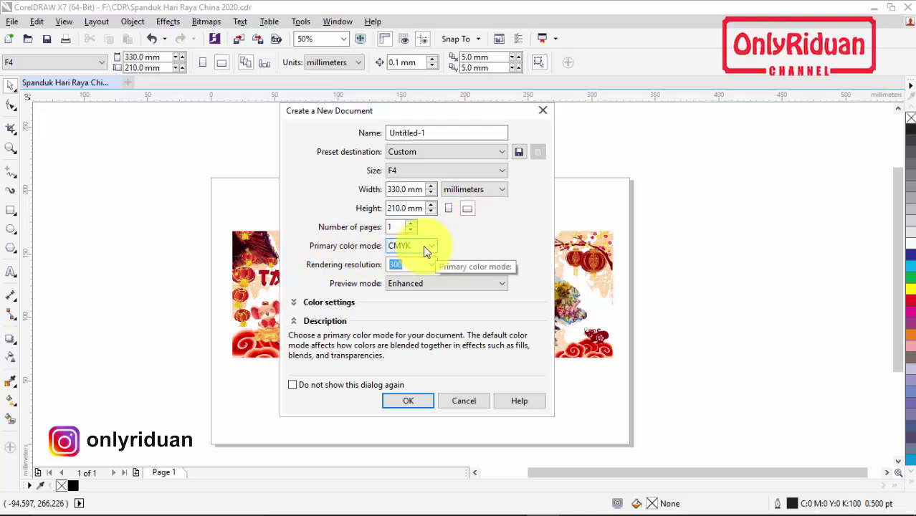
{"action": "mouse_move", "coordinate": [312, 267]}
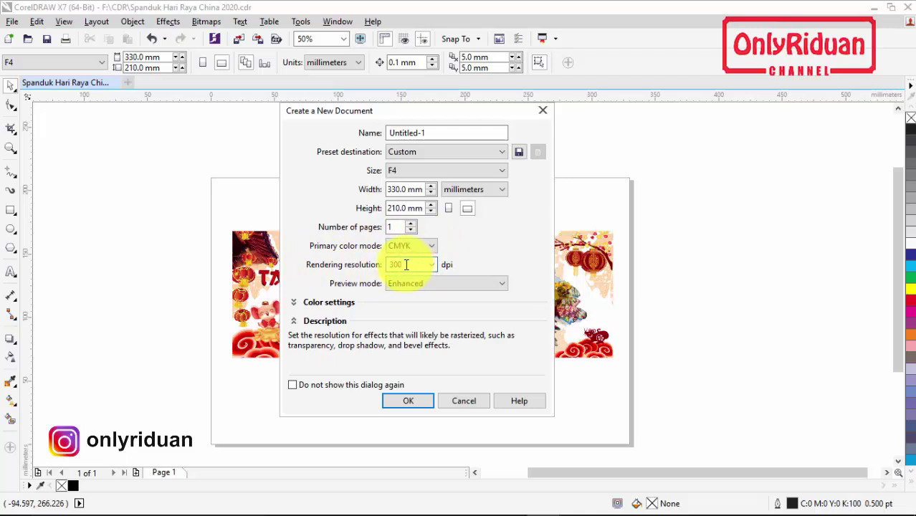
{"action": "left_click", "coordinate": [407, 410]}
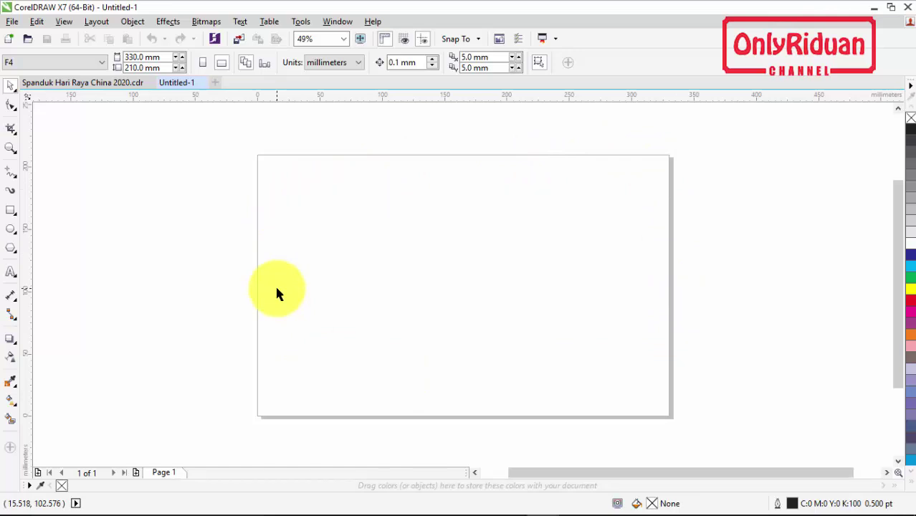
Draw a wide rectangle about 304 × 88 mm across the middle of the page
{"action": "left_click", "coordinate": [11, 211]}
{"action": "mouse_move", "coordinate": [273, 216]}
{"action": "left_mouse_down"}
{"action": "mouse_move", "coordinate": [607, 292]}
{"action": "mouse_move", "coordinate": [652, 326]}
{"action": "left_mouse_up"}
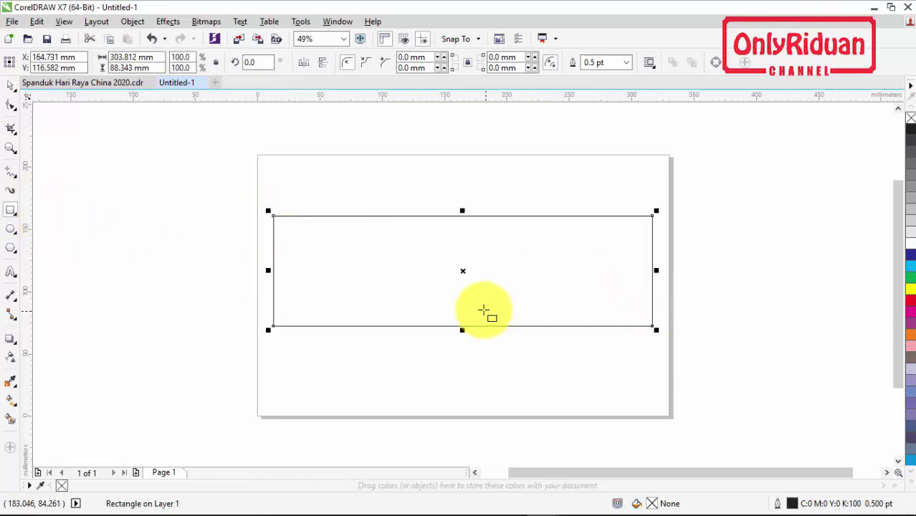
{"action": "left_click", "coordinate": [11, 85]}
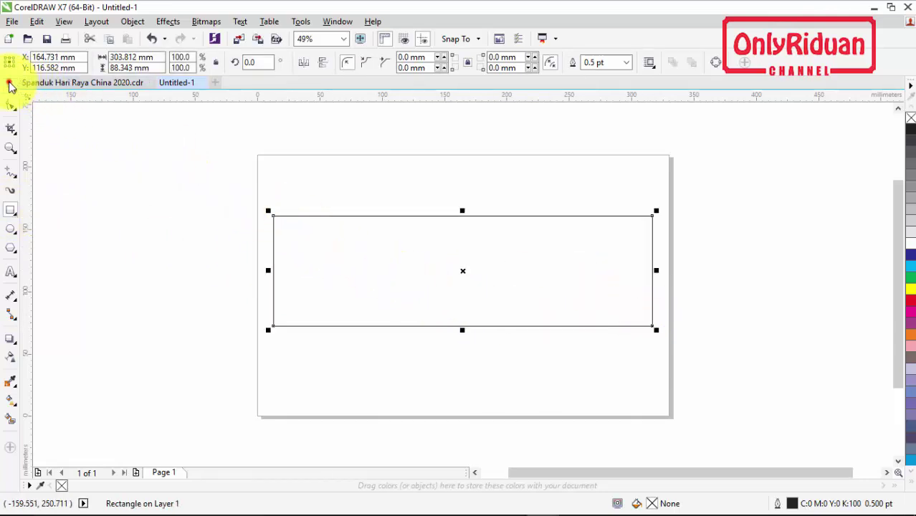
{"action": "left_click", "coordinate": [185, 129]}
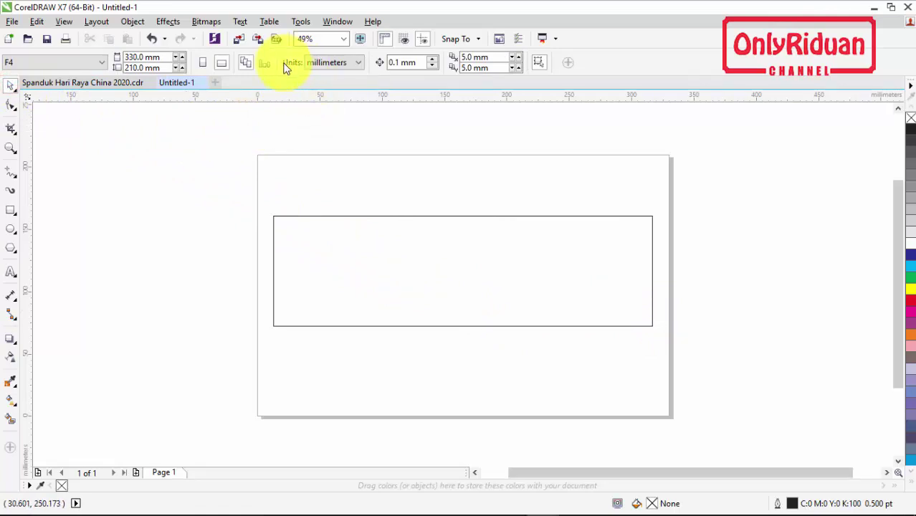
With the drawing units switched to centimeters, resize the rectangle to 30 × 10 cm and shift it slightly down the page
{"action": "left_click", "coordinate": [324, 64]}
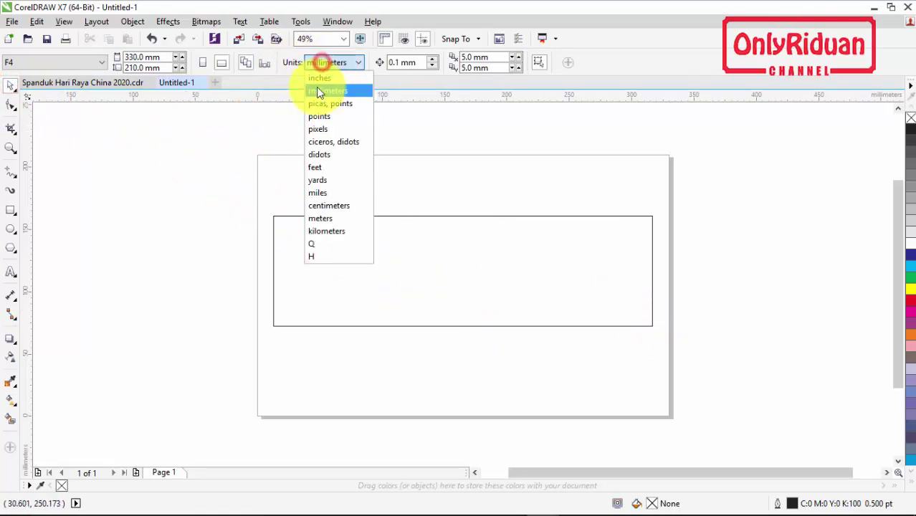
{"action": "left_click", "coordinate": [326, 205]}
{"action": "left_click", "coordinate": [343, 245]}
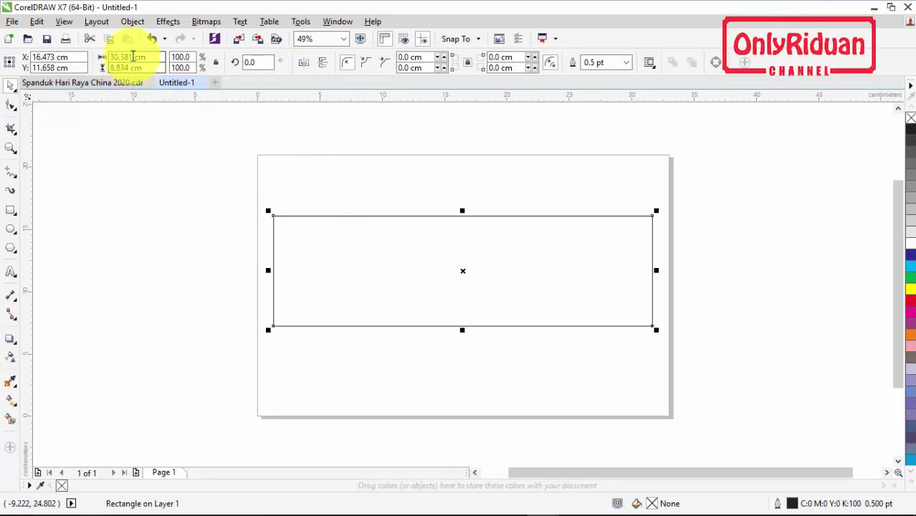
{"action": "double_click", "coordinate": [122, 57]}
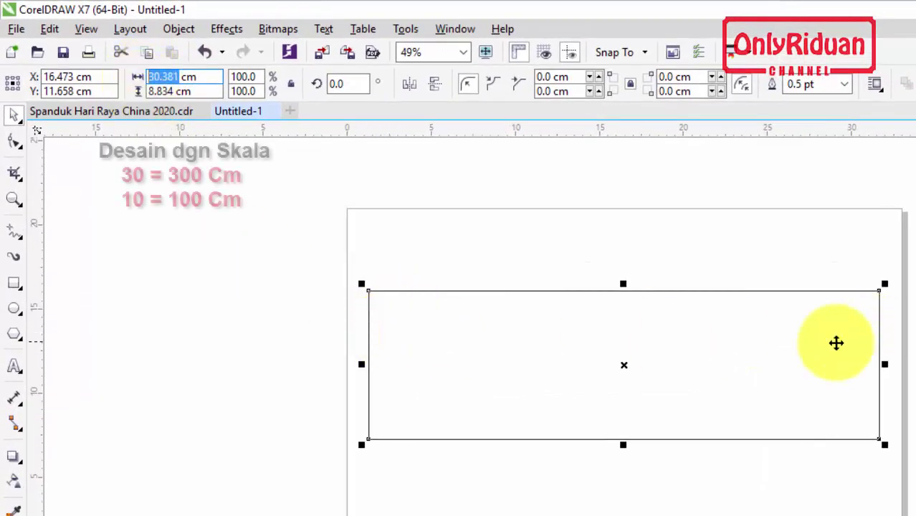
{"action": "type", "text": "3"}
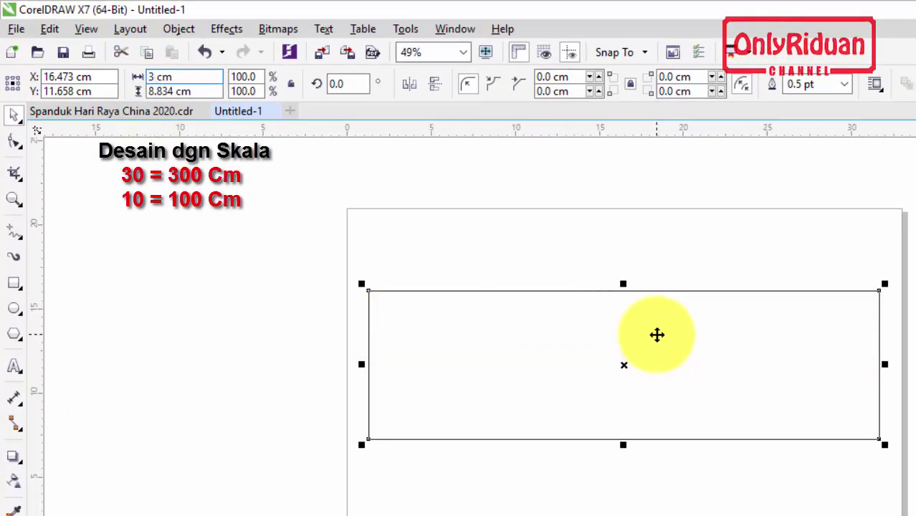
{"action": "type", "text": "0"}
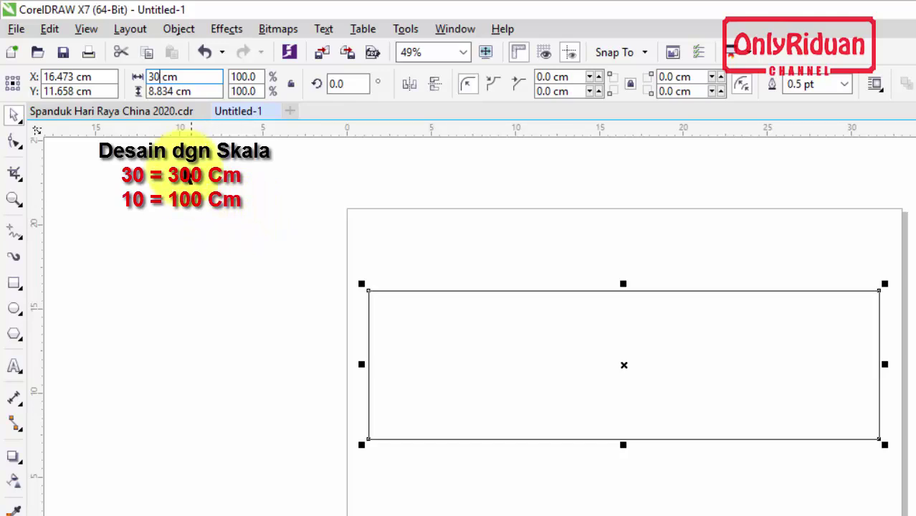
{"action": "left_click", "coordinate": [172, 90]}
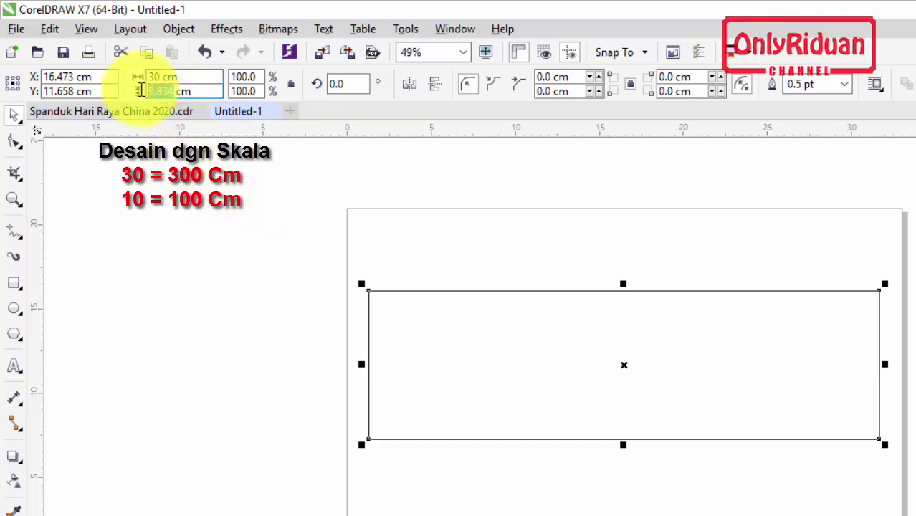
{"action": "type", "text": "10"}
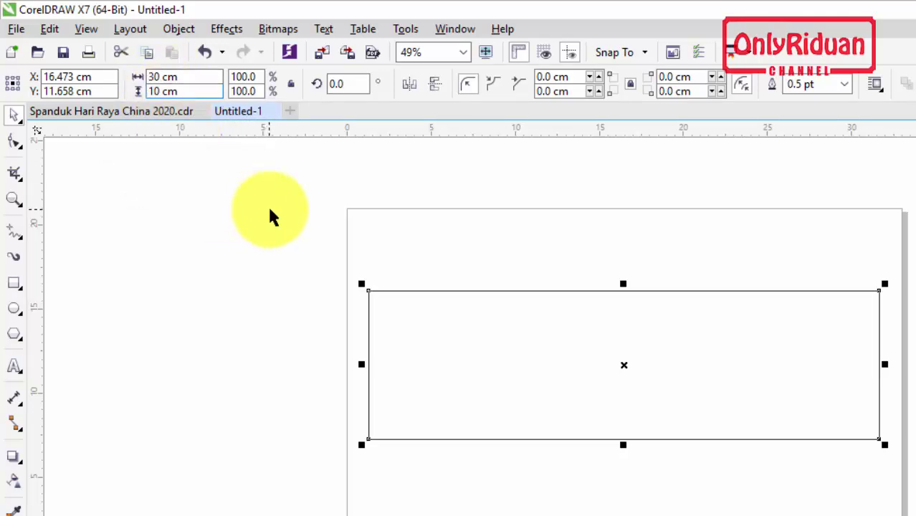
{"action": "key", "text": "Return"}
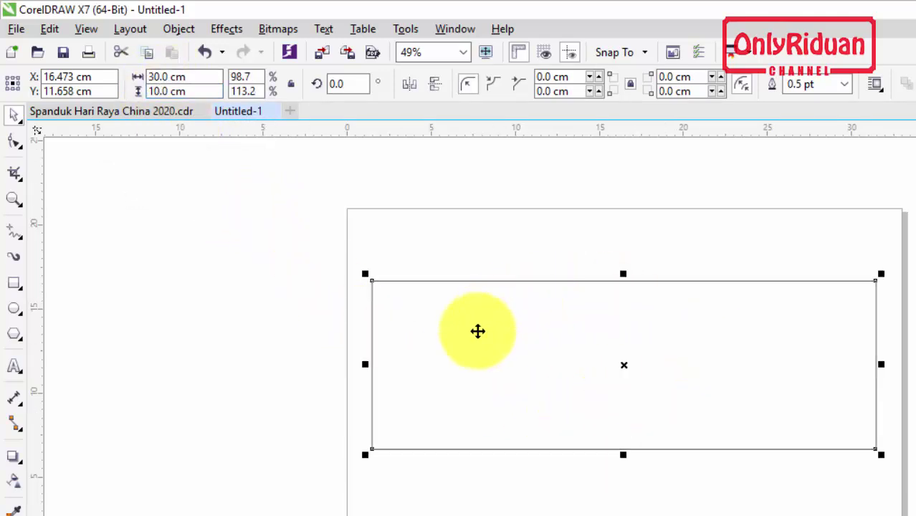
{"action": "left_click_drag", "start_coordinate": [622, 364], "coordinate": [623, 374]}
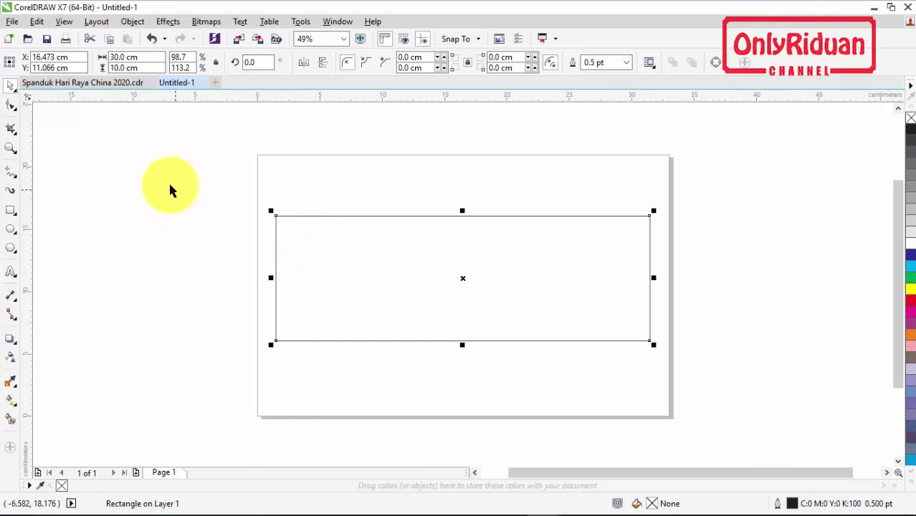
Import the Background image from the Banner Tahun Baru Imlek folder in Pictures, placing it about 30.7 × 15.9 cm over the rectangle
{"action": "left_click", "coordinate": [11, 23]}
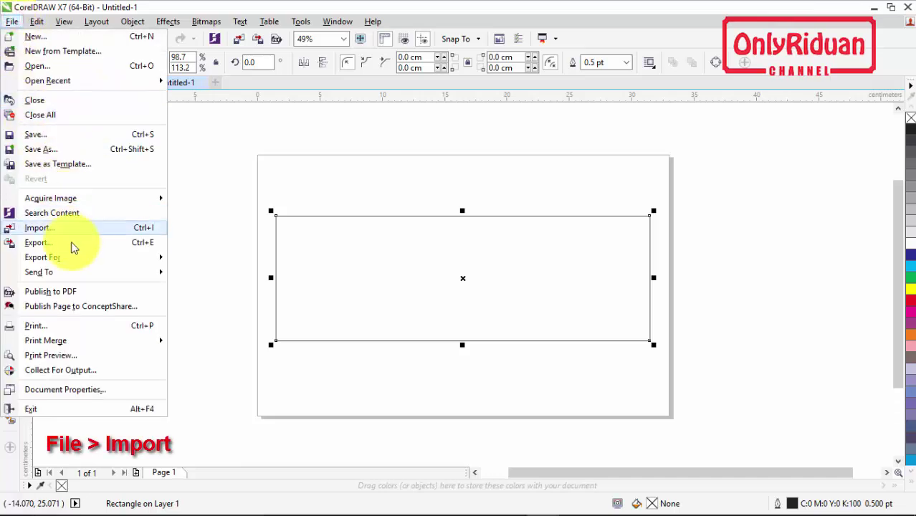
{"action": "left_click", "coordinate": [111, 228]}
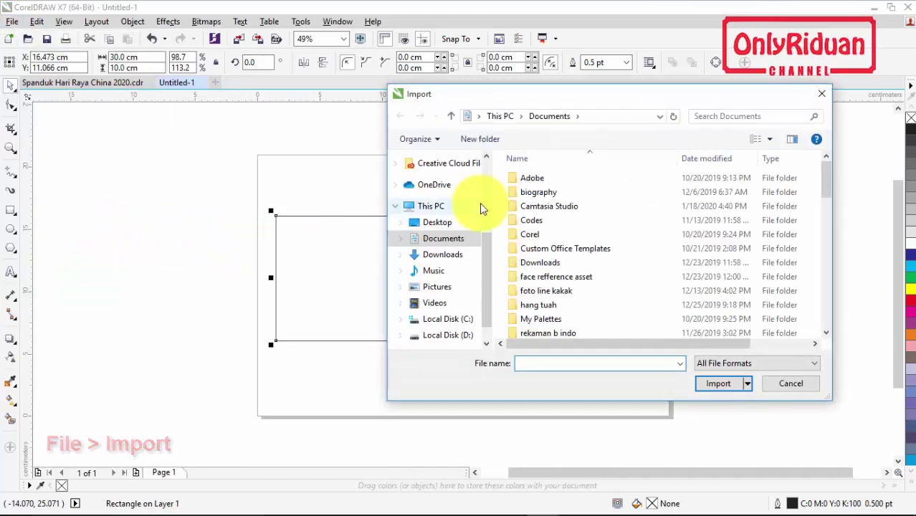
{"action": "left_click", "coordinate": [443, 286]}
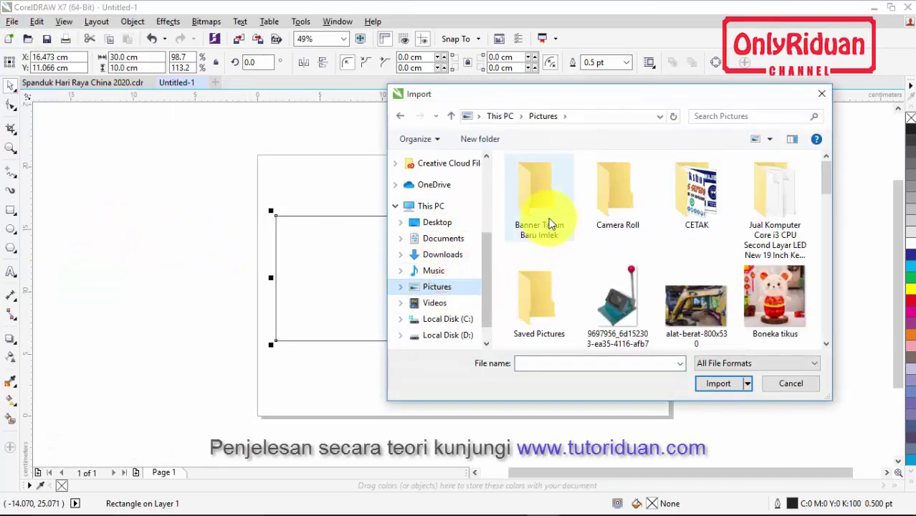
{"action": "double_click", "coordinate": [545, 215]}
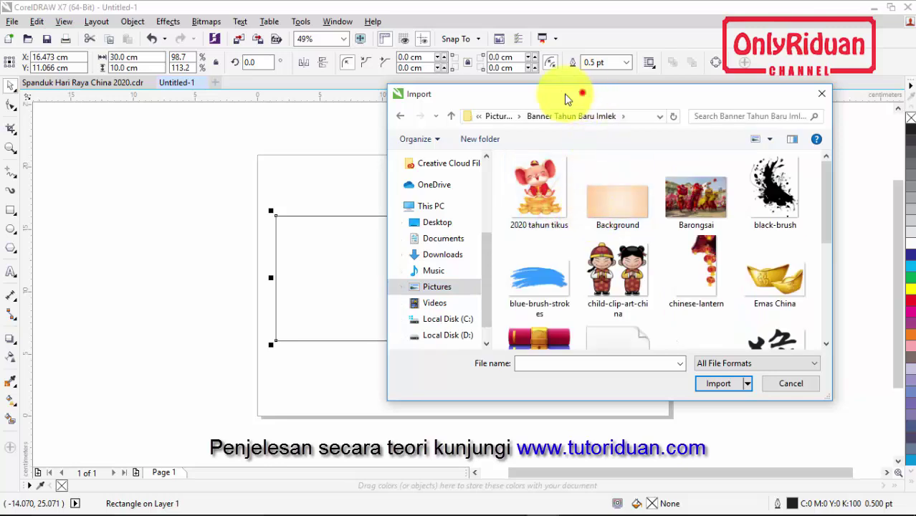
{"action": "left_click_drag", "start_coordinate": [583, 94], "coordinate": [384, 104]}
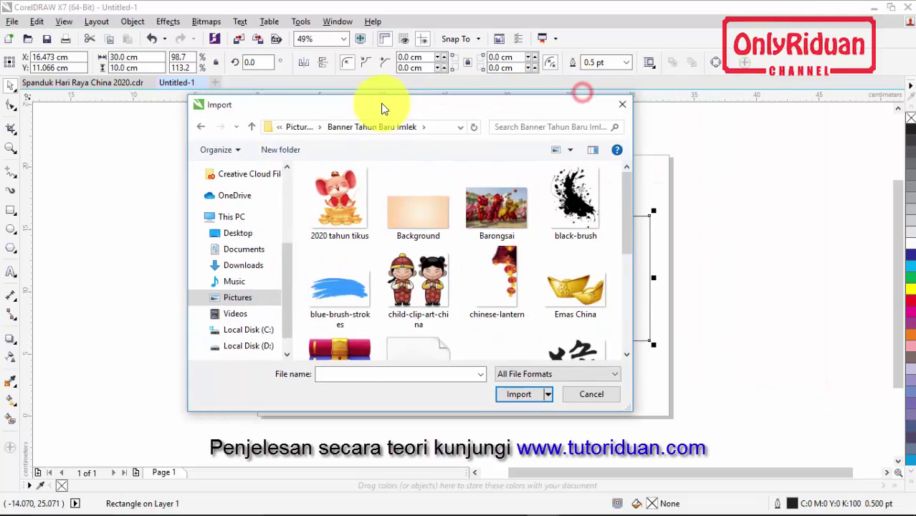
{"action": "left_click", "coordinate": [422, 233]}
{"action": "left_click", "coordinate": [520, 396]}
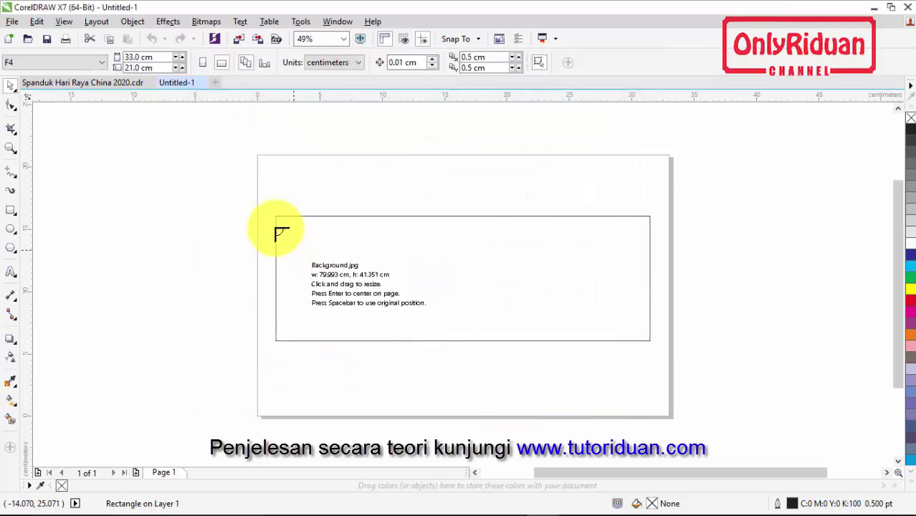
{"action": "left_click_drag", "start_coordinate": [268, 207], "coordinate": [707, 408]}
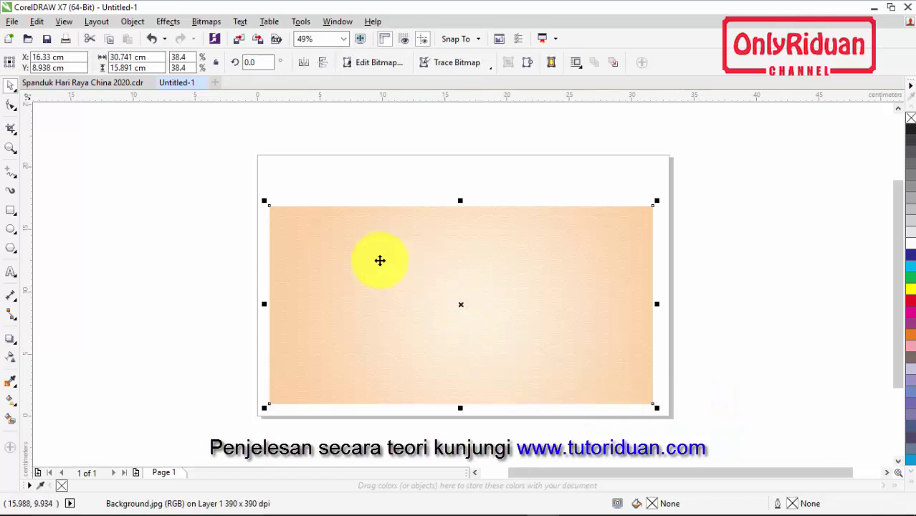
Move the background image off the page to the right and PowerClip it inside the banner rectangle
{"action": "left_click_drag", "start_coordinate": [300, 236], "coordinate": [709, 231]}
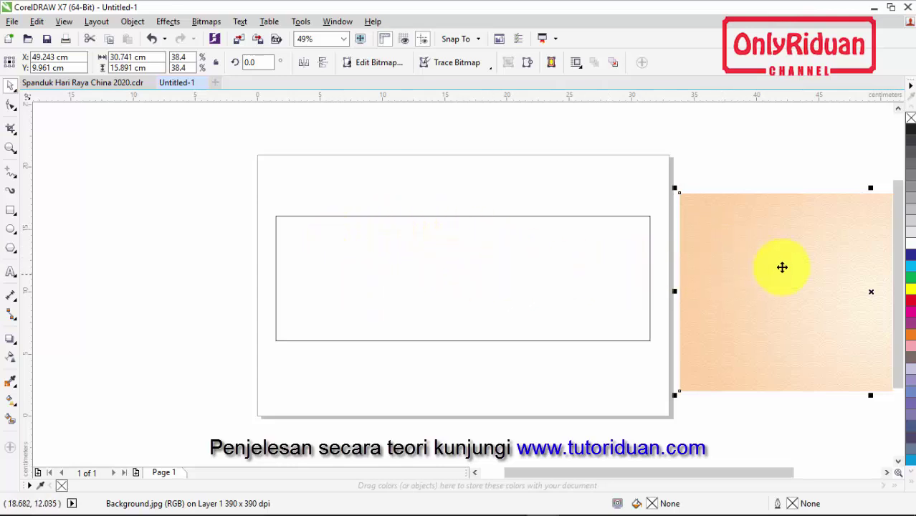
{"action": "left_click", "coordinate": [734, 153]}
{"action": "left_click", "coordinate": [748, 225]}
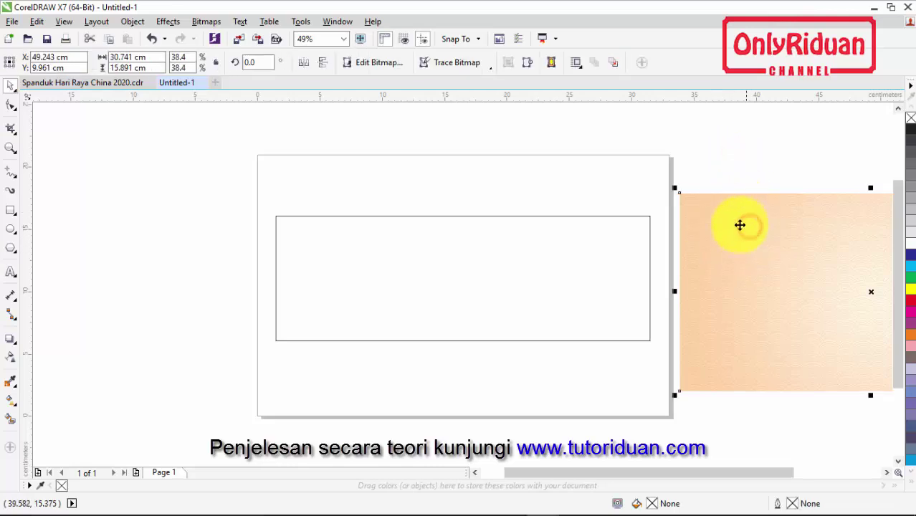
{"action": "right_click", "coordinate": [730, 227]}
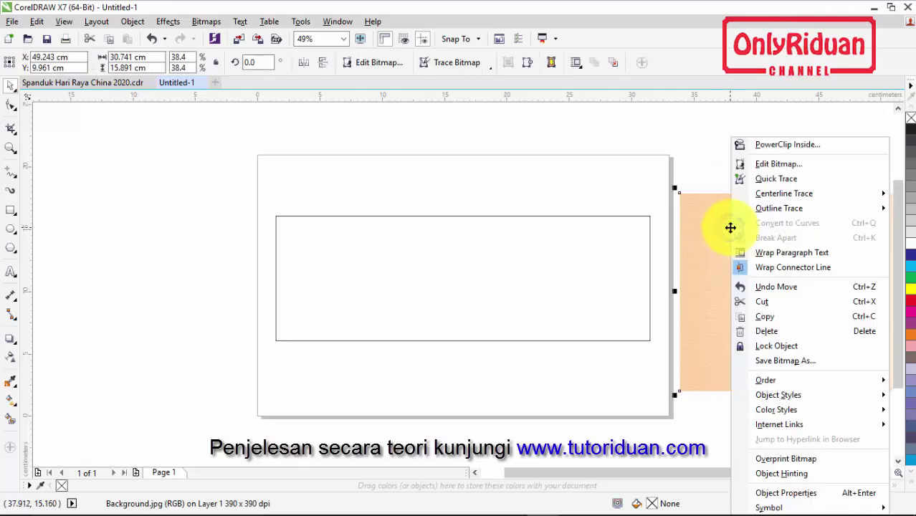
{"action": "left_click", "coordinate": [779, 146]}
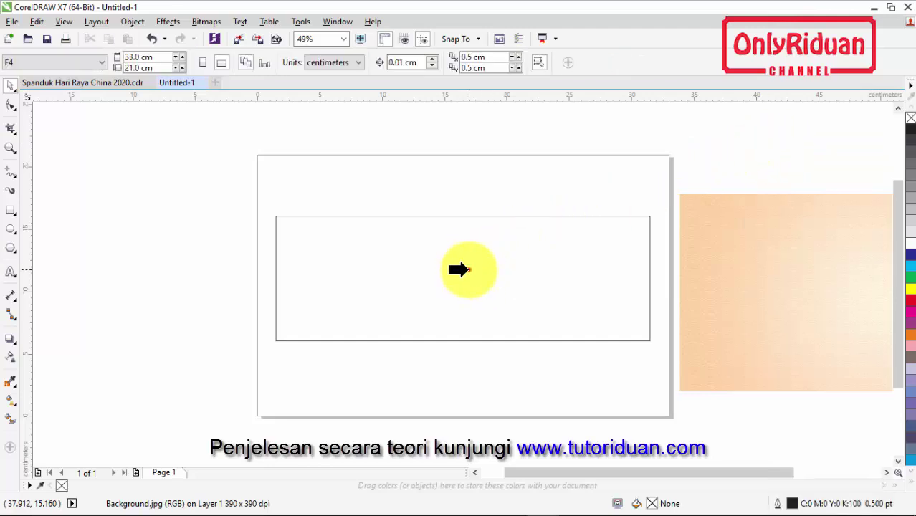
{"action": "left_click", "coordinate": [457, 269]}
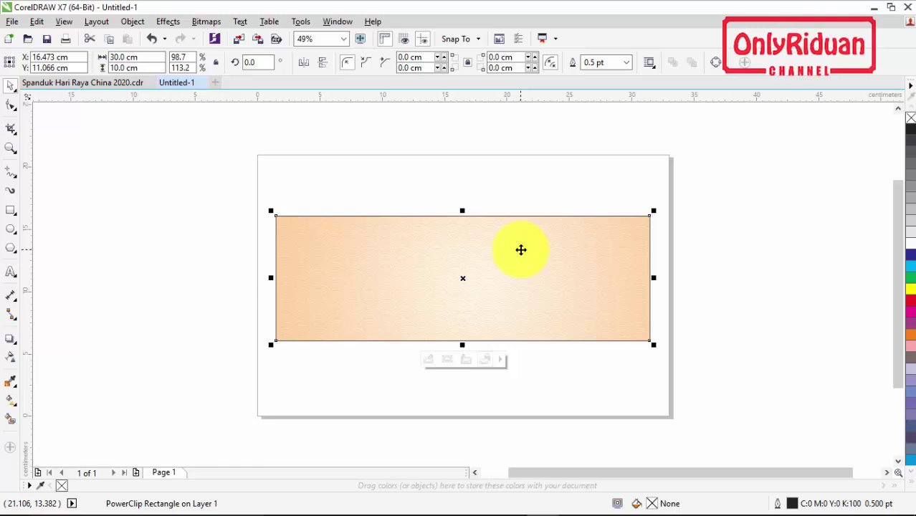
Import the black-brush image and place it at the banner's left end, about 8.8 × 11.2 cm
{"action": "left_click", "coordinate": [15, 23]}
{"action": "left_click", "coordinate": [42, 229]}
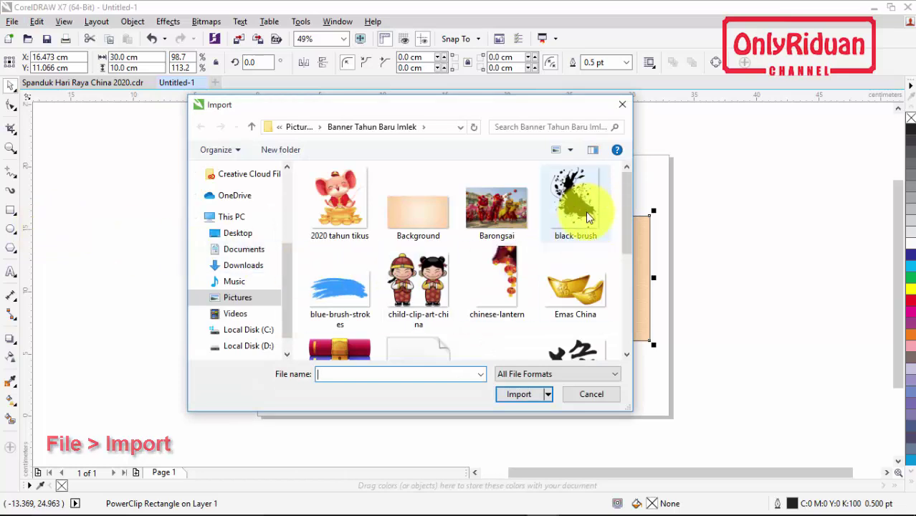
{"action": "left_click", "coordinate": [572, 208]}
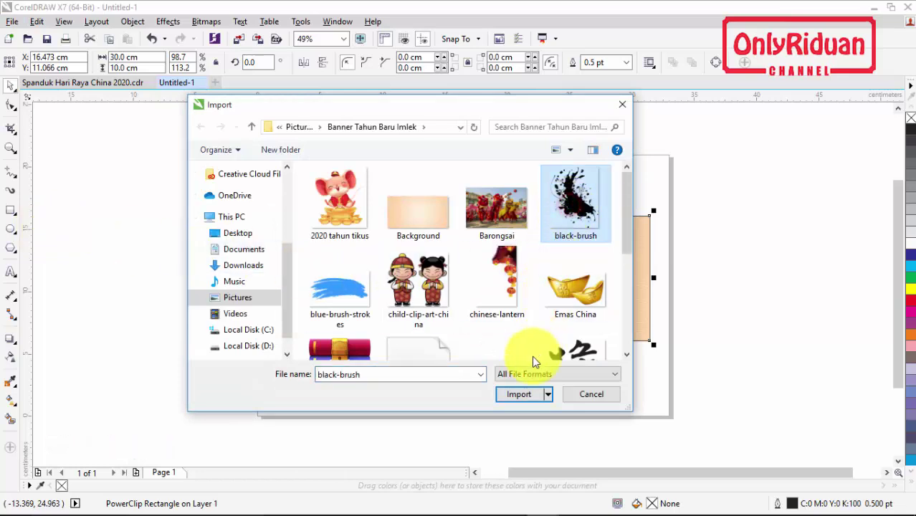
{"action": "left_click", "coordinate": [526, 395]}
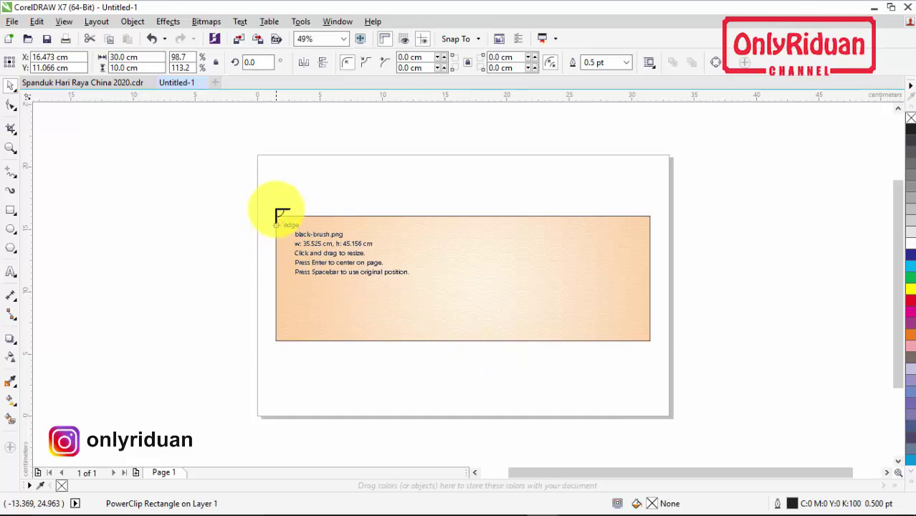
{"action": "left_click_drag", "start_coordinate": [273, 207], "coordinate": [394, 340]}
{"action": "left_click_drag", "start_coordinate": [358, 300], "coordinate": [347, 301]}
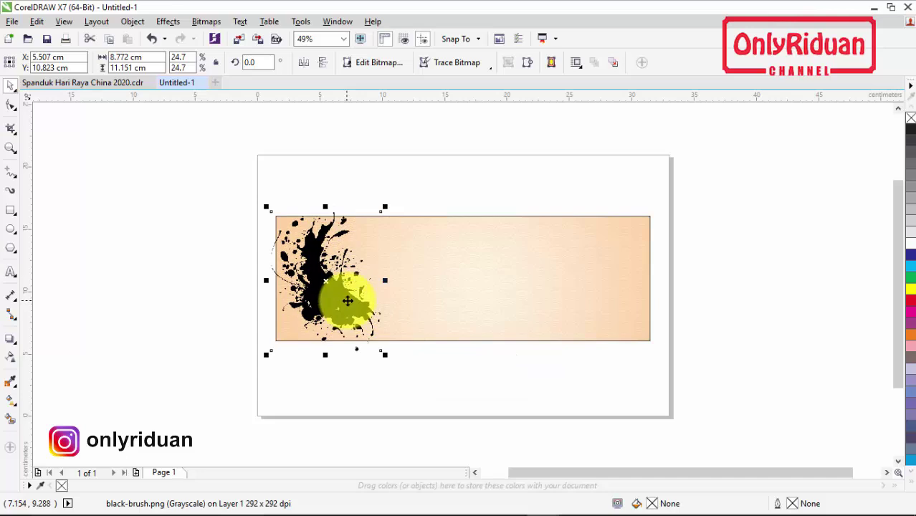
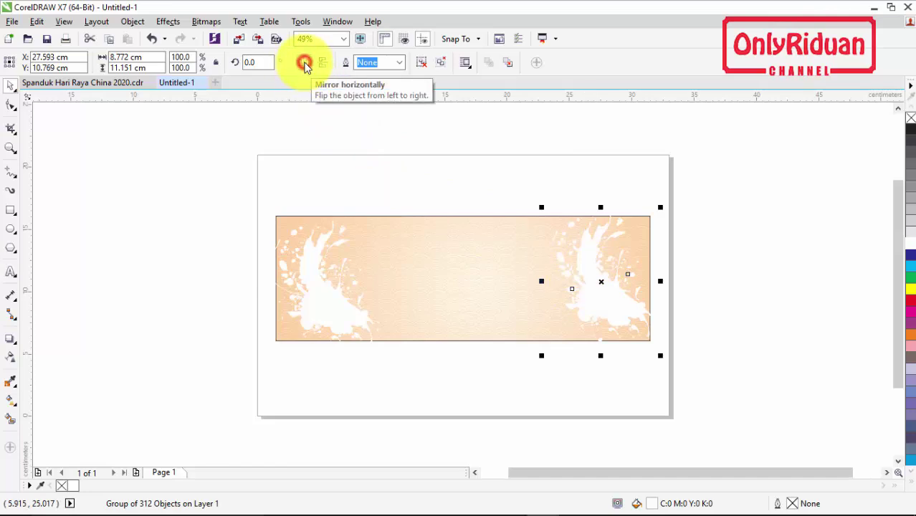
Mirror the right white brush splash horizontally and align its centre at the same height as the left splash
{"action": "left_click", "coordinate": [304, 64]}
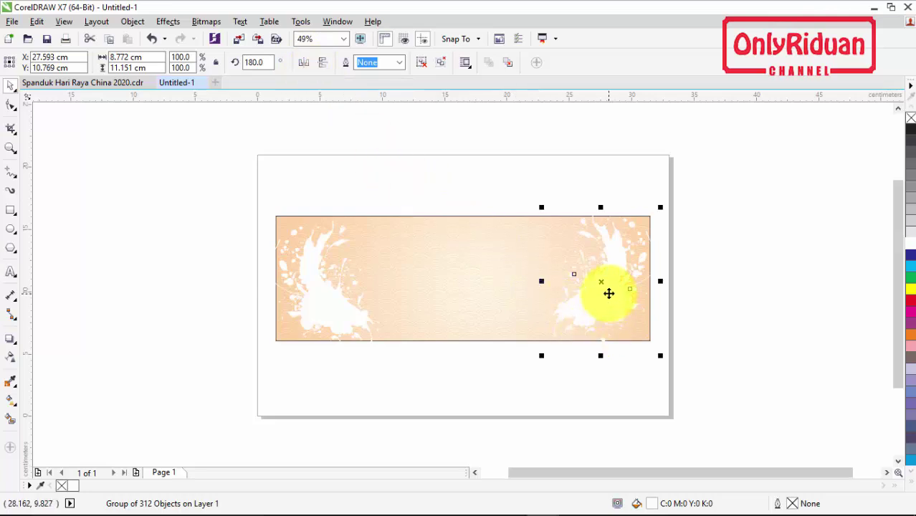
{"action": "left_click_drag", "start_coordinate": [610, 285], "coordinate": [614, 290]}
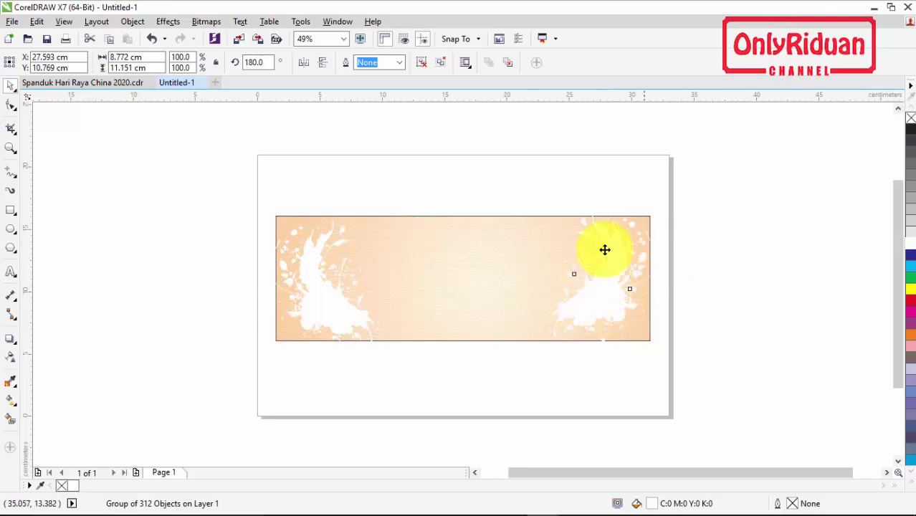
{"action": "left_click", "coordinate": [730, 305]}
{"action": "left_click", "coordinate": [617, 301]}
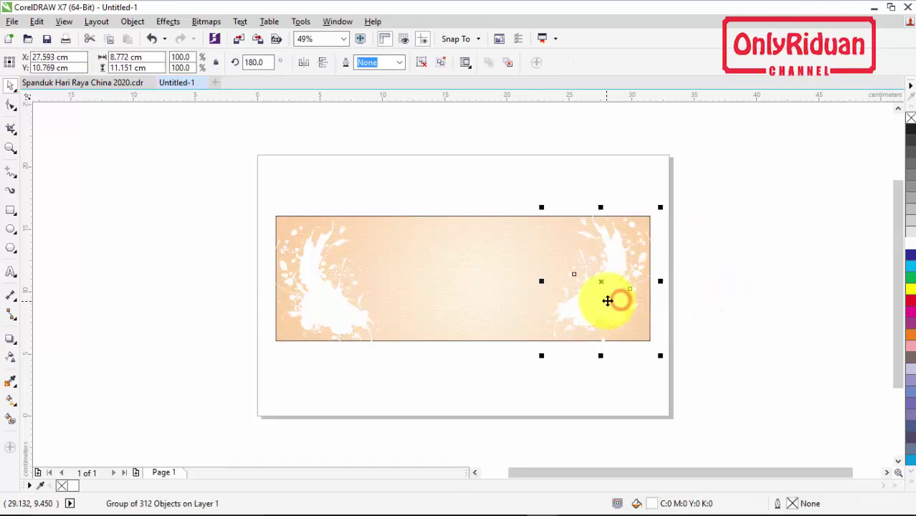
{"action": "left_click", "coordinate": [327, 306], "text": "shift"}
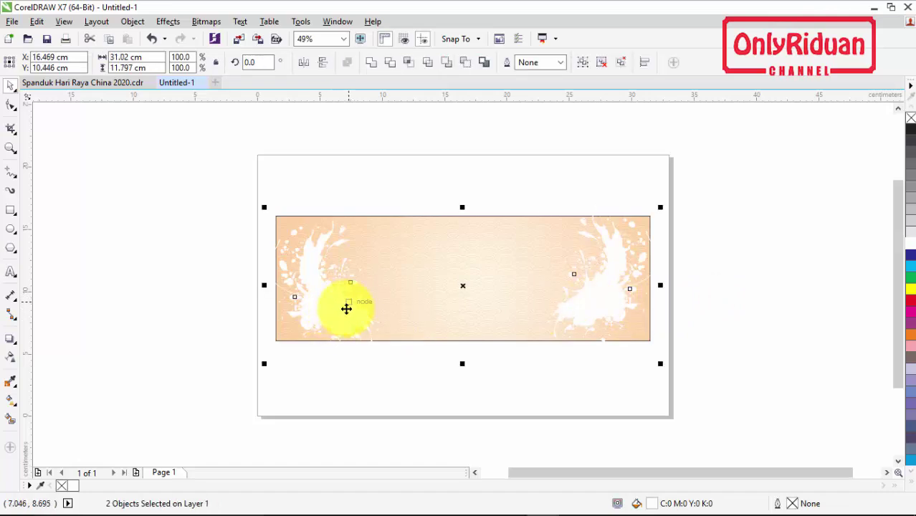
{"action": "key", "text": "e"}
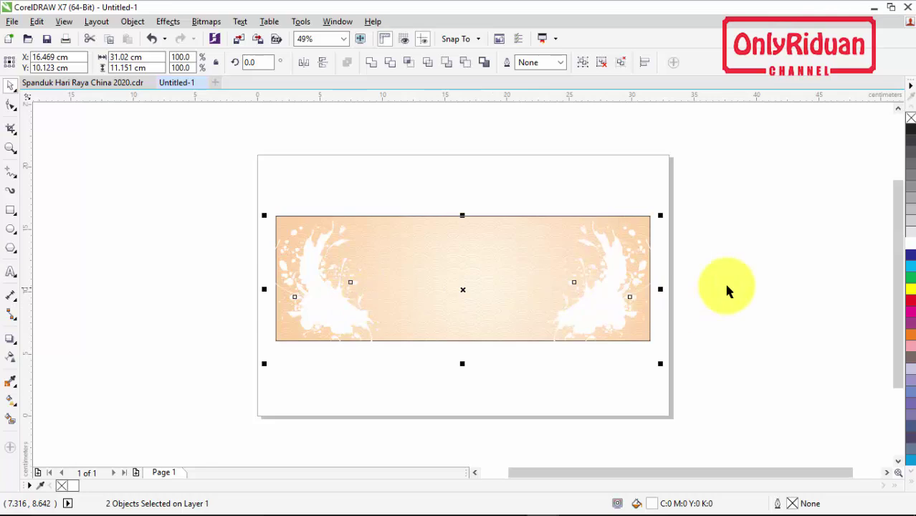
{"action": "left_click", "coordinate": [726, 285]}
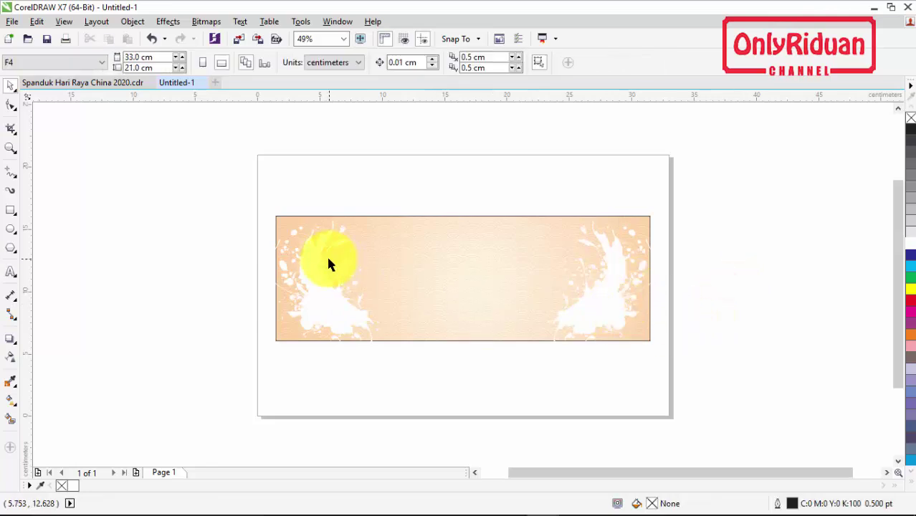
PowerClip the right white brush splash inside the banner rectangle
{"action": "left_click", "coordinate": [631, 281]}
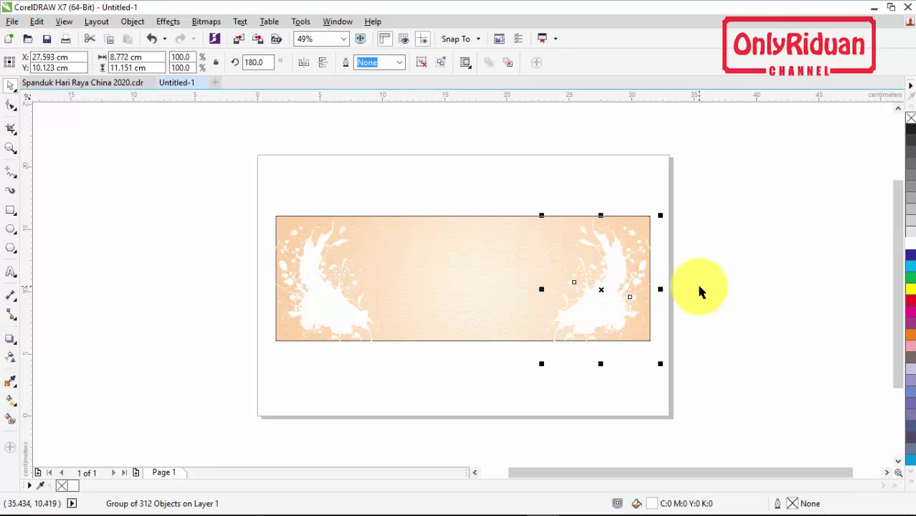
{"action": "right_click", "coordinate": [615, 277]}
{"action": "left_click", "coordinate": [638, 185]}
{"action": "left_click", "coordinate": [476, 256]}
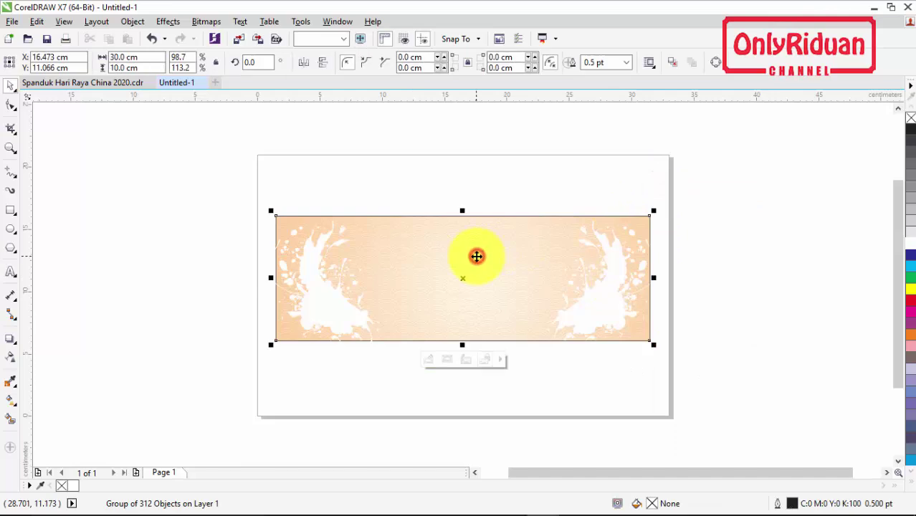
PowerClip the left white brush splash inside the banner rectangle
{"action": "left_click", "coordinate": [333, 319], "text": "ctrl"}
{"action": "right_click", "coordinate": [335, 309]}
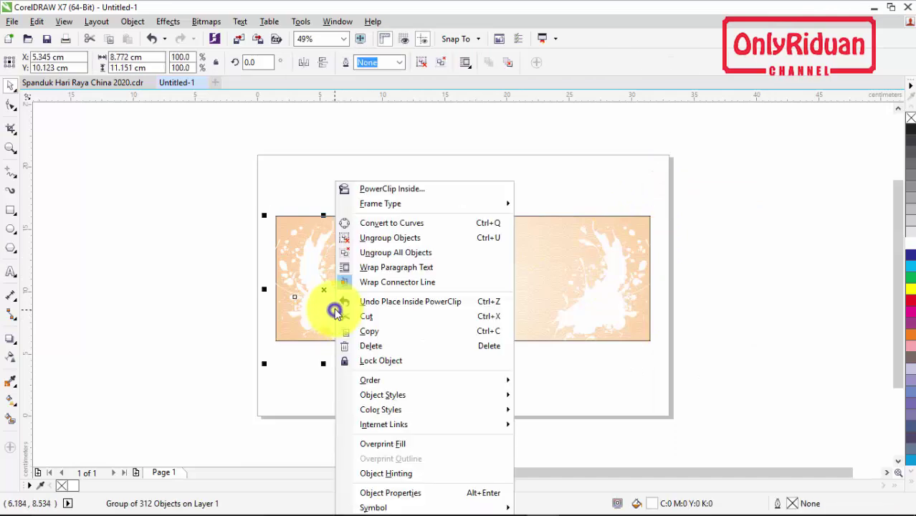
{"action": "left_click", "coordinate": [374, 188]}
{"action": "left_click", "coordinate": [456, 257]}
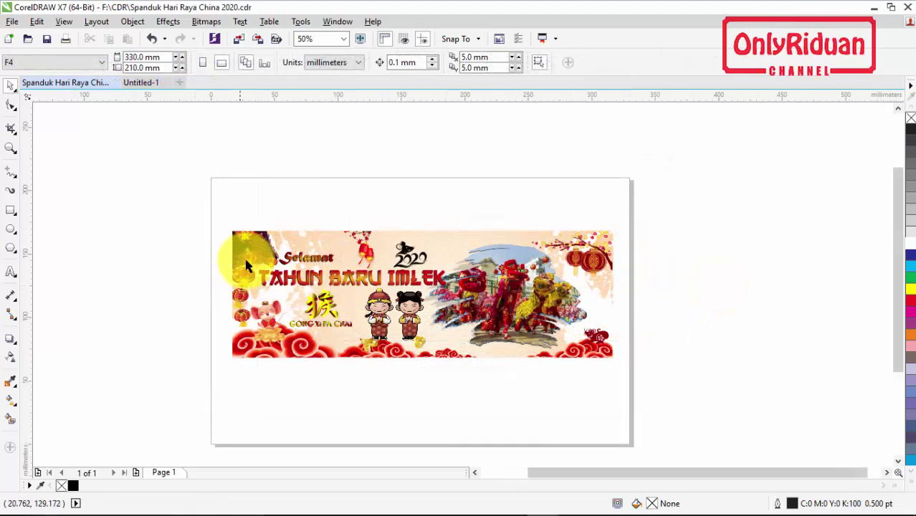
Choose the chinese-lantern, Lampion, Lampion 2 and Ornamen 1 images and import them together into the Untitled-1 document
{"action": "left_click", "coordinate": [147, 83]}
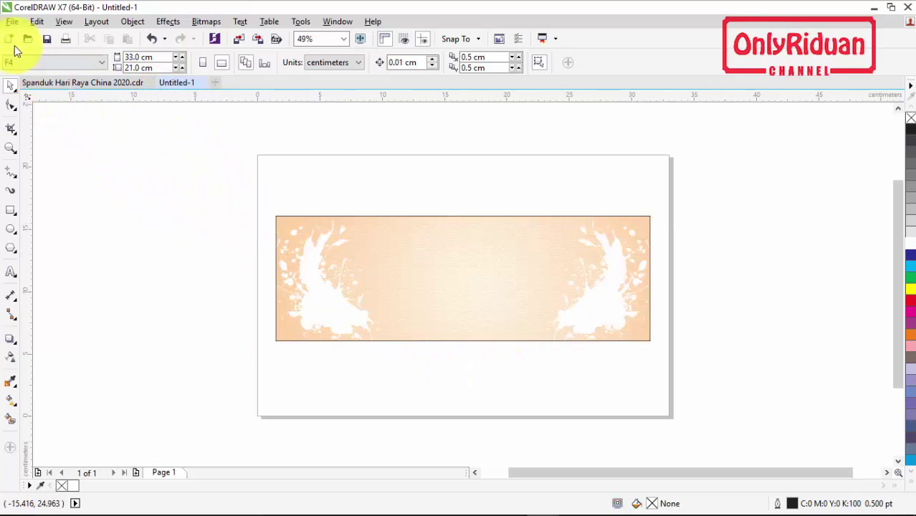
{"action": "left_click", "coordinate": [12, 21]}
{"action": "left_click", "coordinate": [40, 228]}
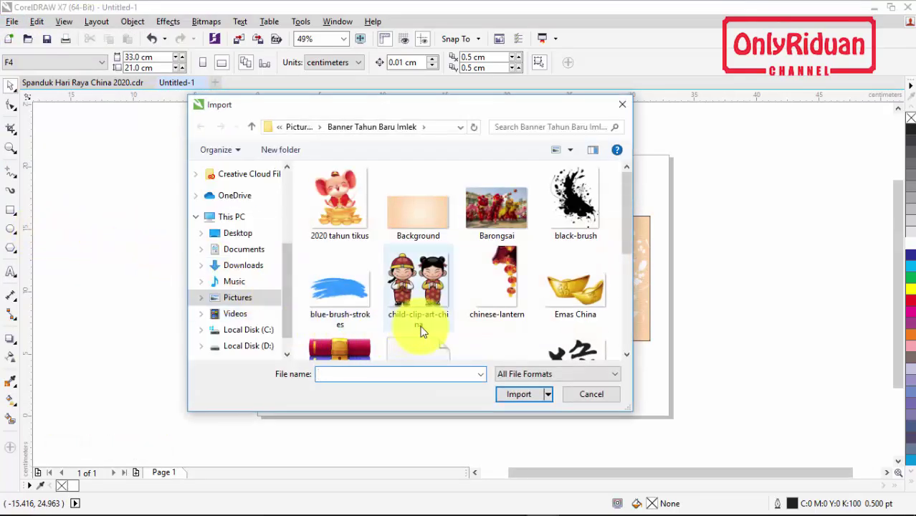
{"action": "left_click", "coordinate": [500, 305]}
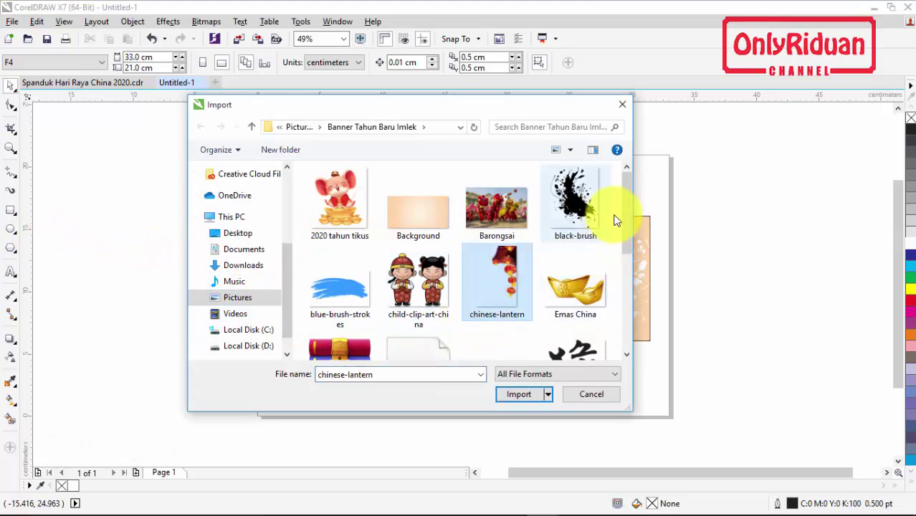
{"action": "left_click_drag", "start_coordinate": [628, 197], "coordinate": [639, 270]}
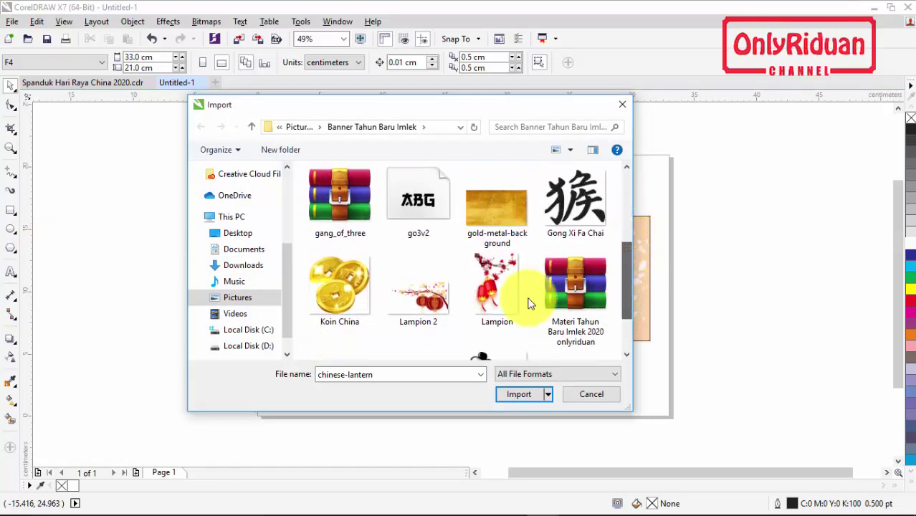
{"action": "left_click", "coordinate": [497, 290], "text": "ctrl"}
{"action": "left_click", "coordinate": [418, 290], "text": "ctrl"}
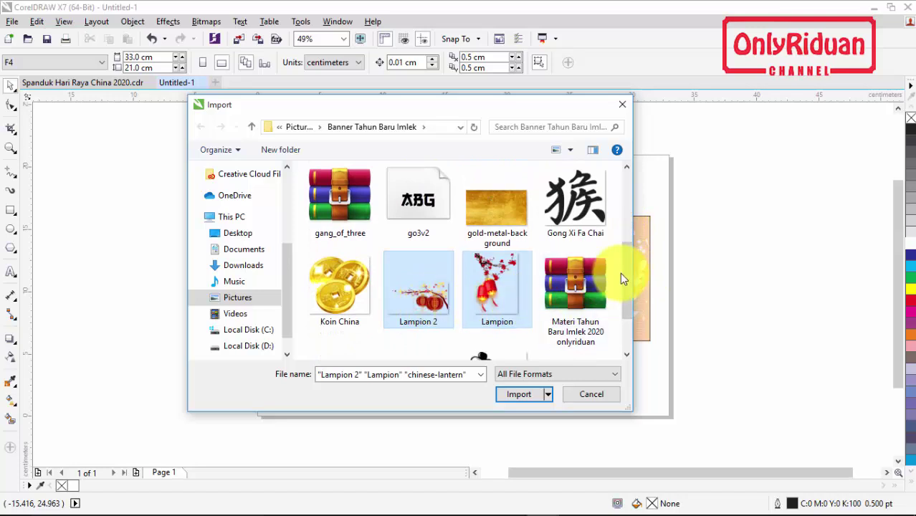
{"action": "left_click_drag", "start_coordinate": [626, 280], "coordinate": [626, 306]}
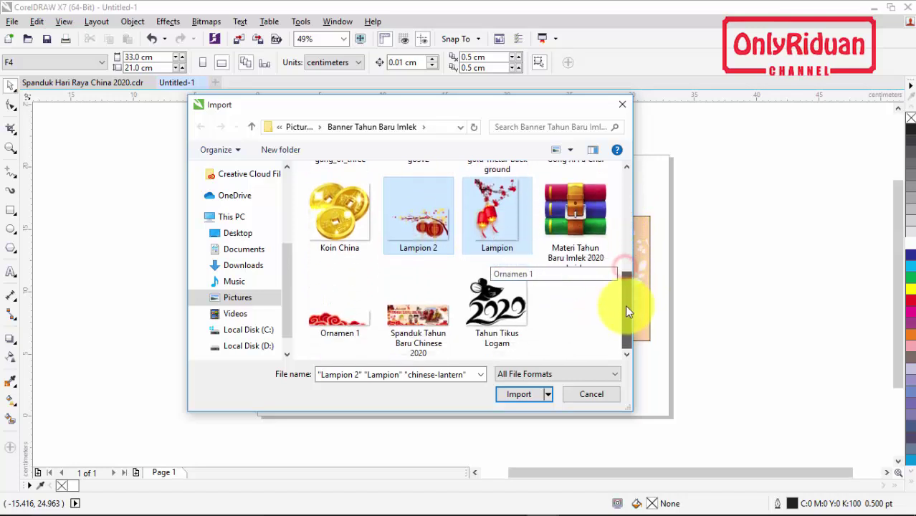
{"action": "left_click", "coordinate": [334, 315], "text": "ctrl"}
{"action": "left_click", "coordinate": [519, 393]}
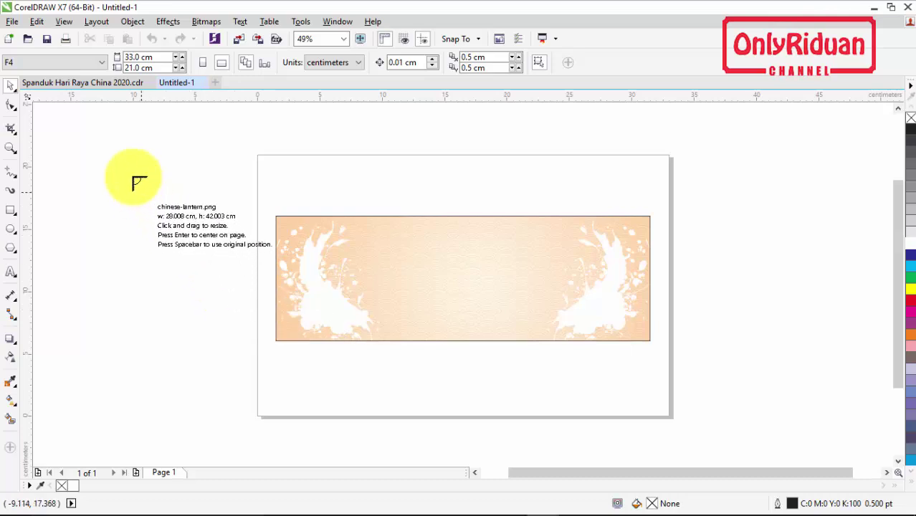
Place the chinese-lantern image beside the page's left edge and the other three on the page, with Lampion below the banner
{"action": "left_click_drag", "start_coordinate": [133, 177], "coordinate": [243, 369]}
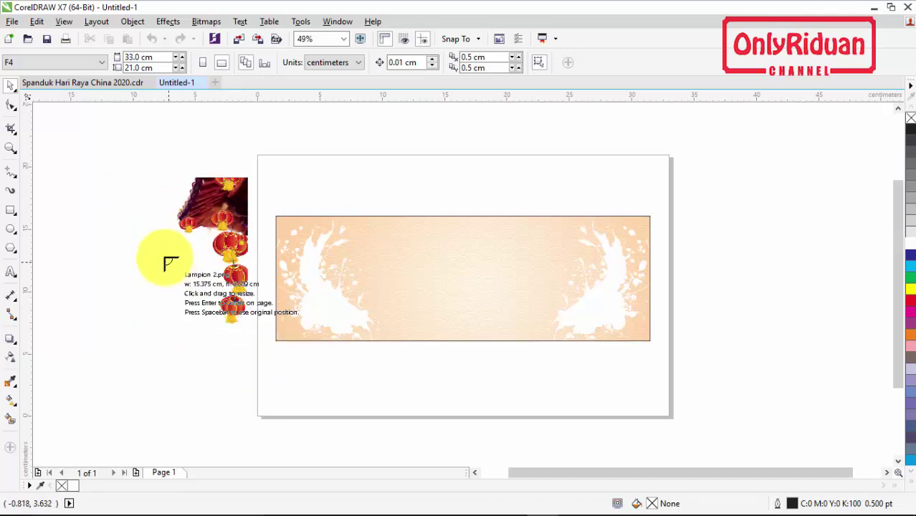
{"action": "left_click_drag", "start_coordinate": [373, 178], "coordinate": [475, 264]}
{"action": "left_click_drag", "start_coordinate": [531, 230], "coordinate": [616, 309]}
{"action": "left_click_drag", "start_coordinate": [396, 293], "coordinate": [539, 387]}
{"action": "left_click_drag", "start_coordinate": [558, 278], "coordinate": [528, 398]}
Align the Lampion 2 blossom branch with the banner's upper-right corner and enlarge it to about 8.9 × 4.7 cm
{"action": "left_click_drag", "start_coordinate": [441, 218], "coordinate": [587, 278]}
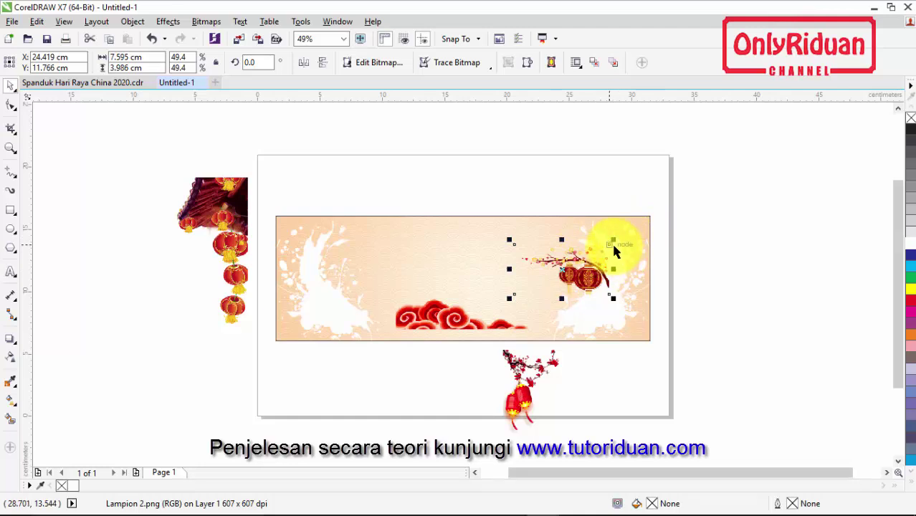
{"action": "left_click_drag", "start_coordinate": [609, 245], "coordinate": [651, 214]}
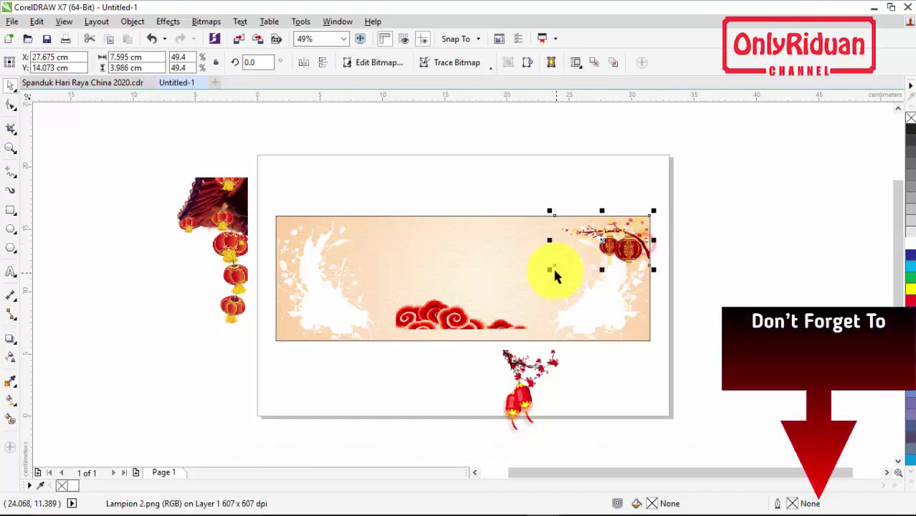
{"action": "left_click_drag", "start_coordinate": [551, 270], "coordinate": [534, 273]}
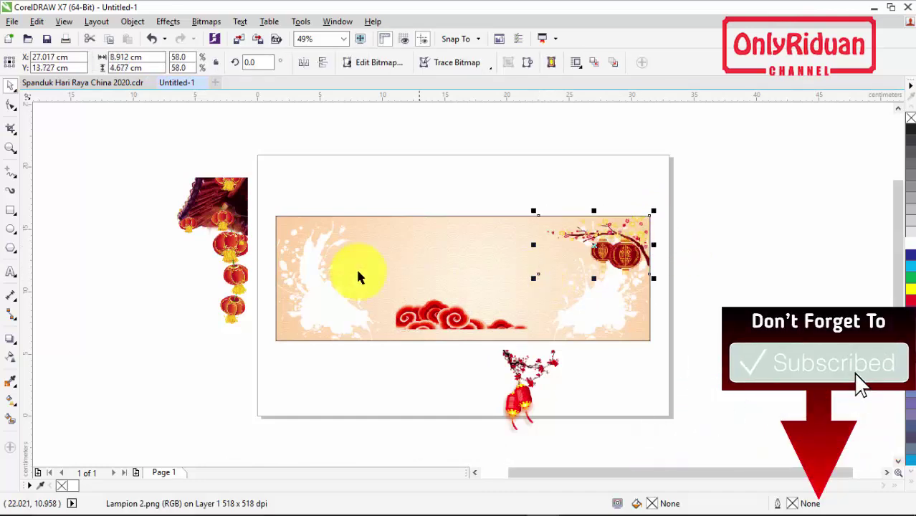
Mirror the chinese-lantern image horizontally, snap it to the banner's upper-left corner and scale it to about 6.9 × 10.4 cm
{"action": "left_click", "coordinate": [231, 228]}
{"action": "key", "text": "ctrl+z"}
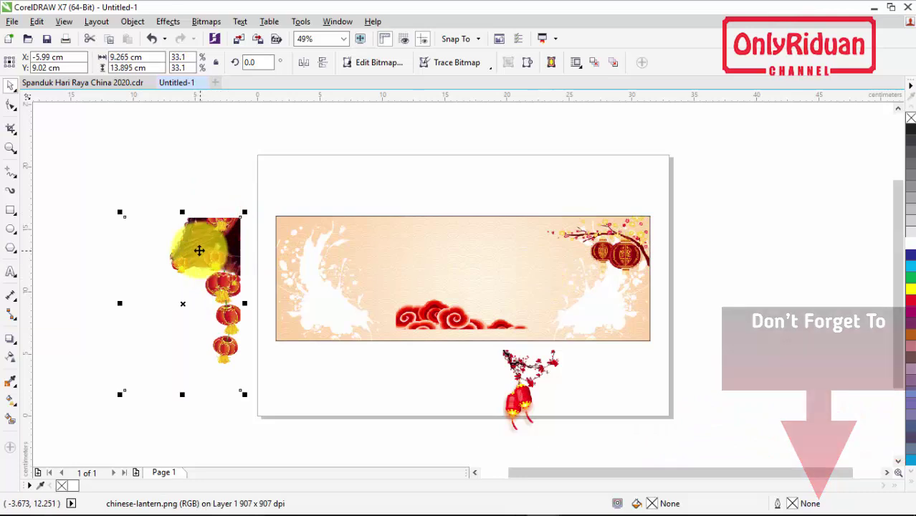
{"action": "left_click", "coordinate": [305, 63]}
{"action": "left_click_drag", "start_coordinate": [126, 219], "coordinate": [278, 216]}
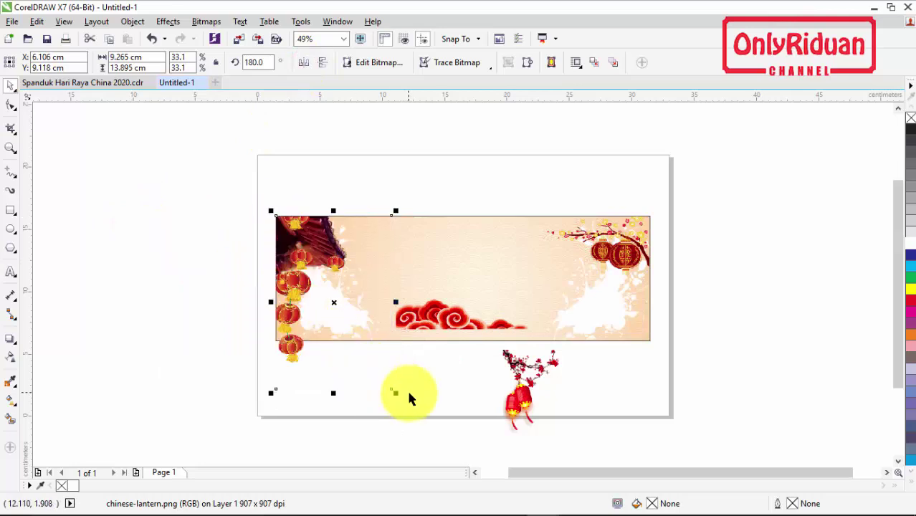
{"action": "left_click_drag", "start_coordinate": [399, 396], "coordinate": [368, 353]}
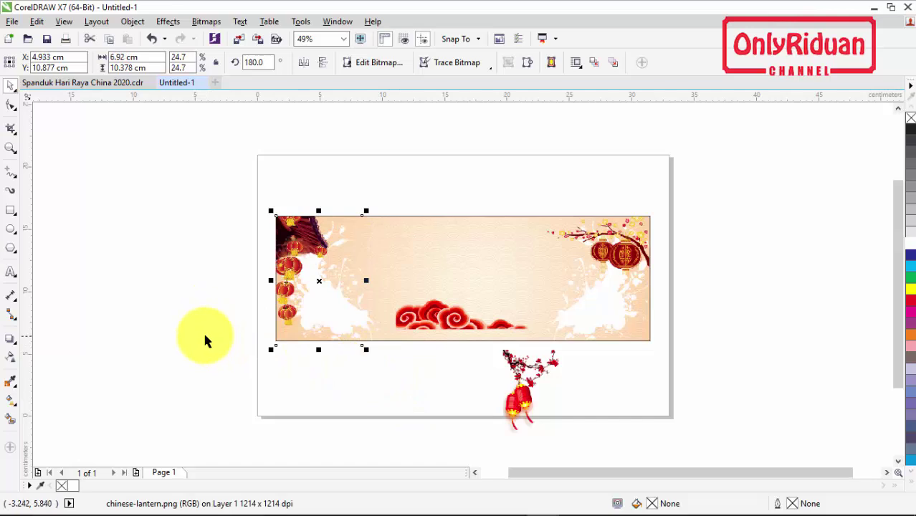
Move the Lampion image over the banner's upper edge, left of centre, and shrink it to about 3.3 × 4.7 cm
{"action": "left_click", "coordinate": [518, 368]}
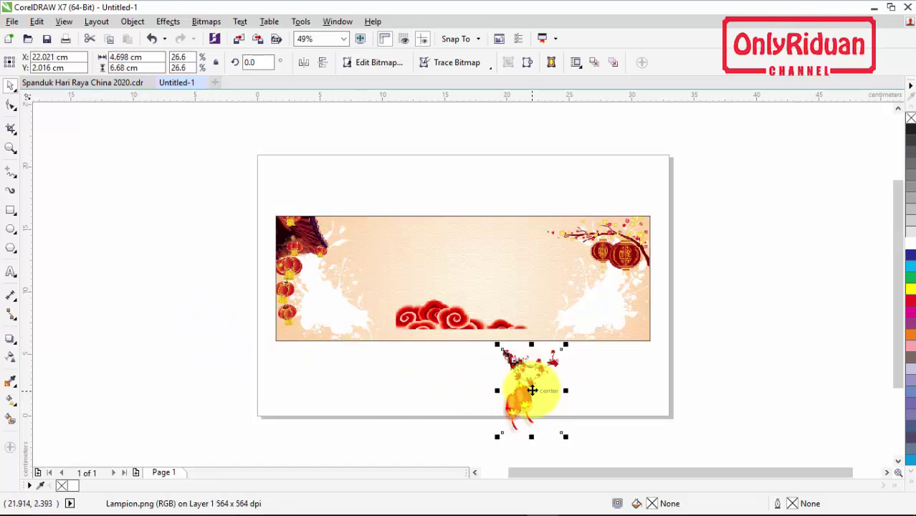
{"action": "left_click_drag", "start_coordinate": [531, 392], "coordinate": [417, 238]}
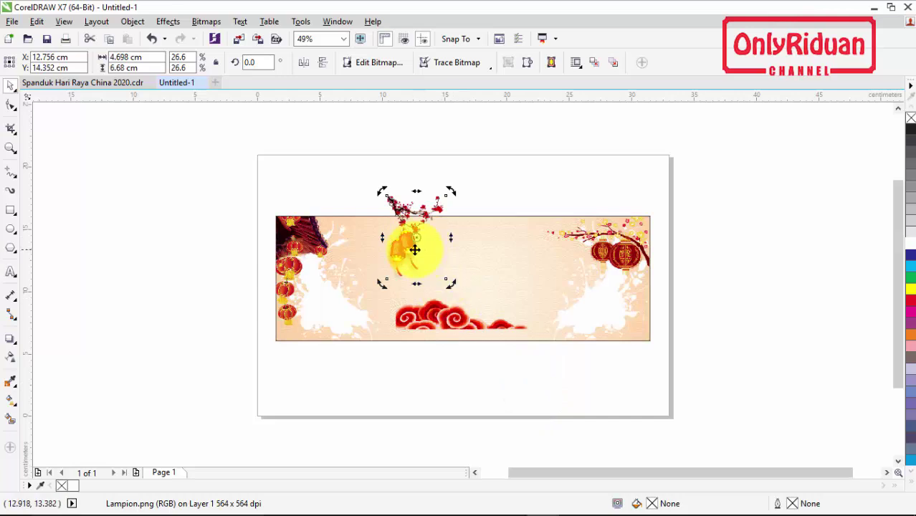
{"action": "left_click_drag", "start_coordinate": [450, 283], "coordinate": [432, 259]}
{"action": "left_click_drag", "start_coordinate": [402, 230], "coordinate": [408, 239]}
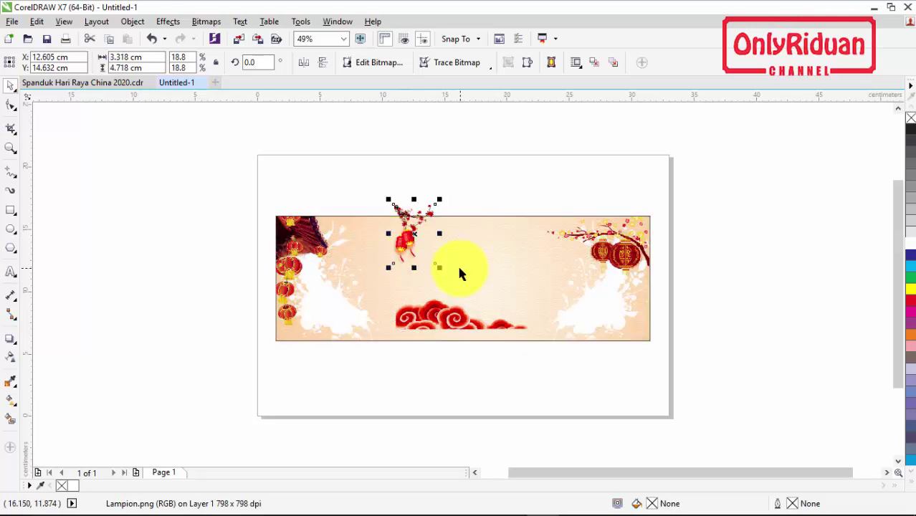
Trim the part of the Lampion image above the banner by moving its upper nodes down to the banner's edge with the Shape tool
{"action": "left_click", "coordinate": [11, 147]}
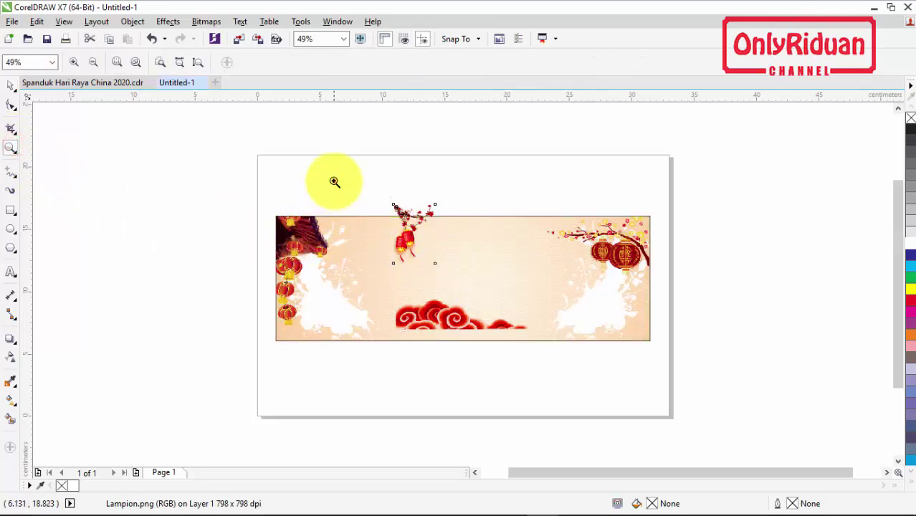
{"action": "left_click_drag", "start_coordinate": [334, 182], "coordinate": [470, 297]}
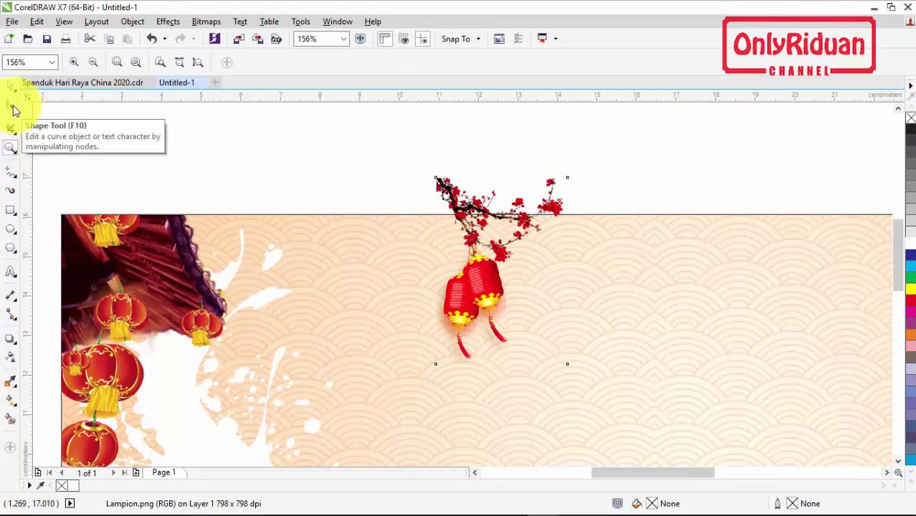
{"action": "left_click", "coordinate": [12, 106]}
{"action": "left_click_drag", "start_coordinate": [406, 155], "coordinate": [568, 214]}
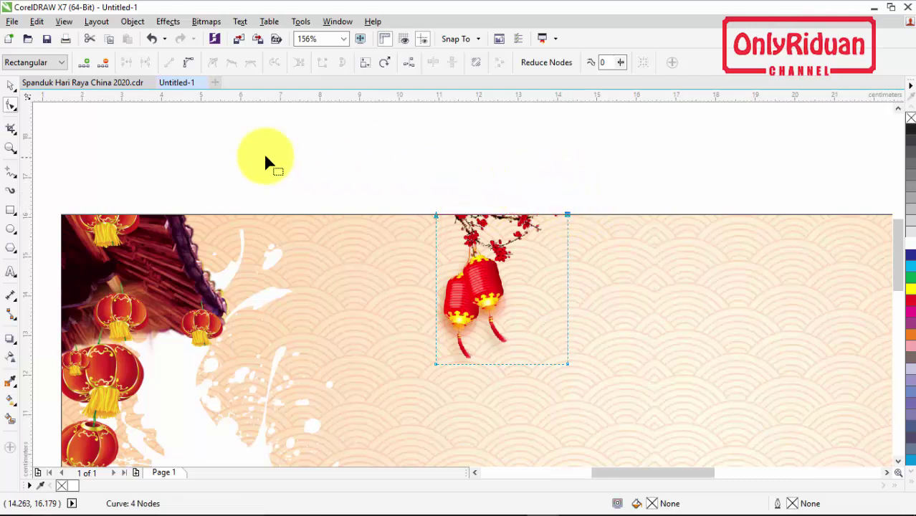
{"action": "left_click", "coordinate": [10, 147]}
{"action": "right_click", "coordinate": [372, 177]}
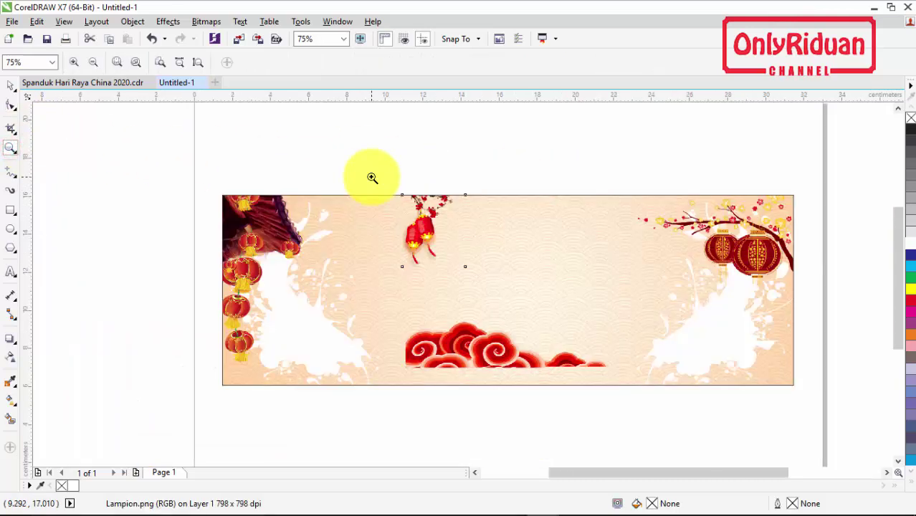
Fit the red cloud ornament into the banner's lower-left corner at about 8.8 × 2.2 cm and place a horizontally mirrored copy in the lower-right corner
{"action": "left_click", "coordinate": [12, 86]}
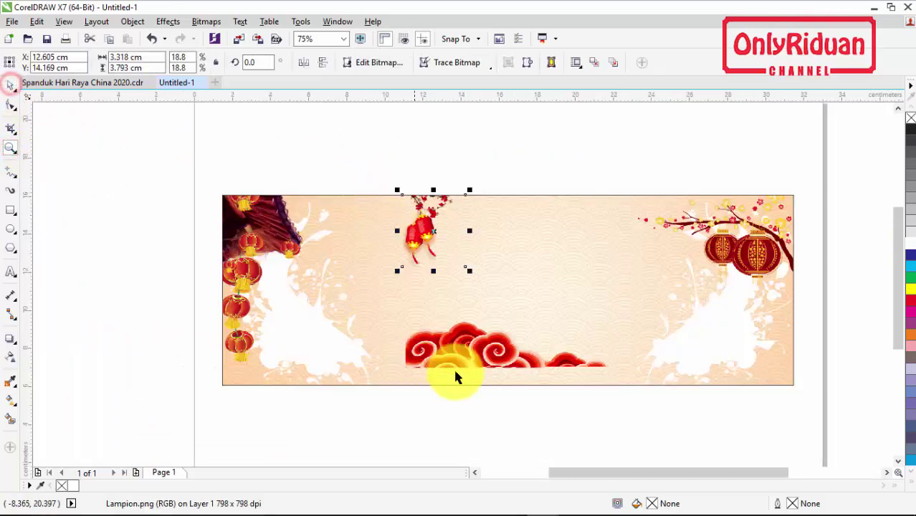
{"action": "left_click", "coordinate": [473, 362]}
{"action": "left_click_drag", "start_coordinate": [408, 369], "coordinate": [222, 385]}
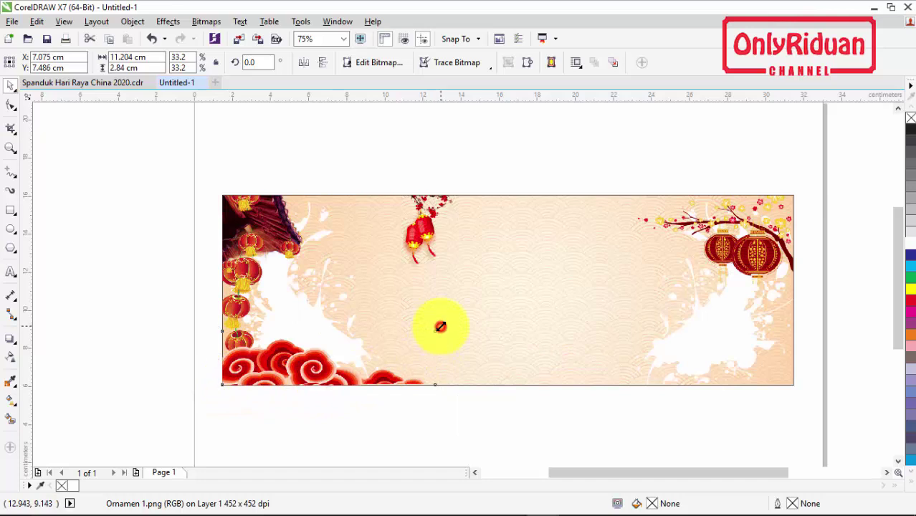
{"action": "left_click_drag", "start_coordinate": [440, 327], "coordinate": [395, 333]}
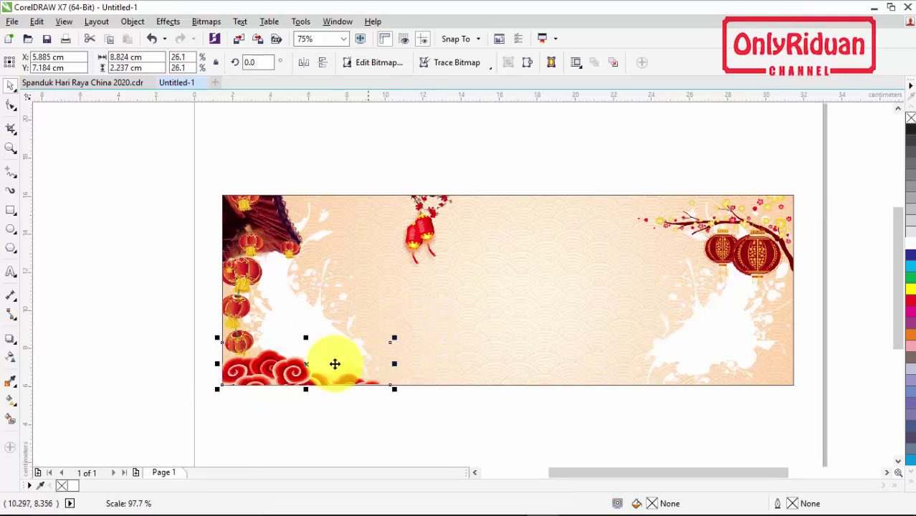
{"action": "left_click_drag", "start_coordinate": [286, 381], "coordinate": [647, 343]}
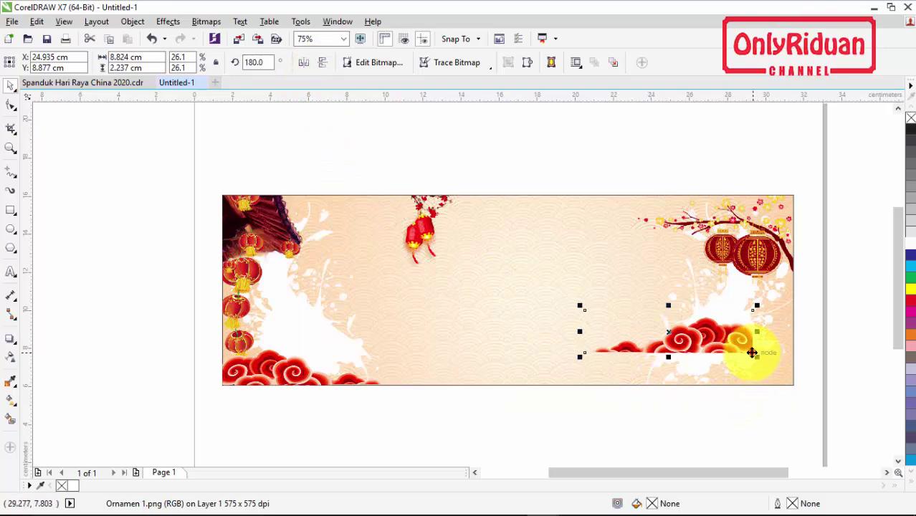
{"action": "left_click_drag", "start_coordinate": [751, 352], "coordinate": [791, 384]}
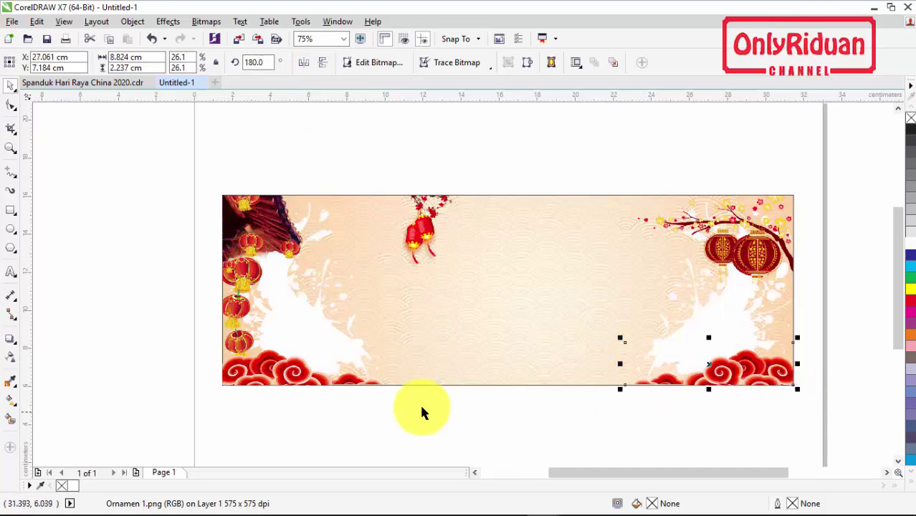
Copy the lower-left red cloud, shrink the copy to about 7.1 × 1.8 cm and move it beside the original
{"action": "left_click_drag", "start_coordinate": [293, 374], "coordinate": [512, 331]}
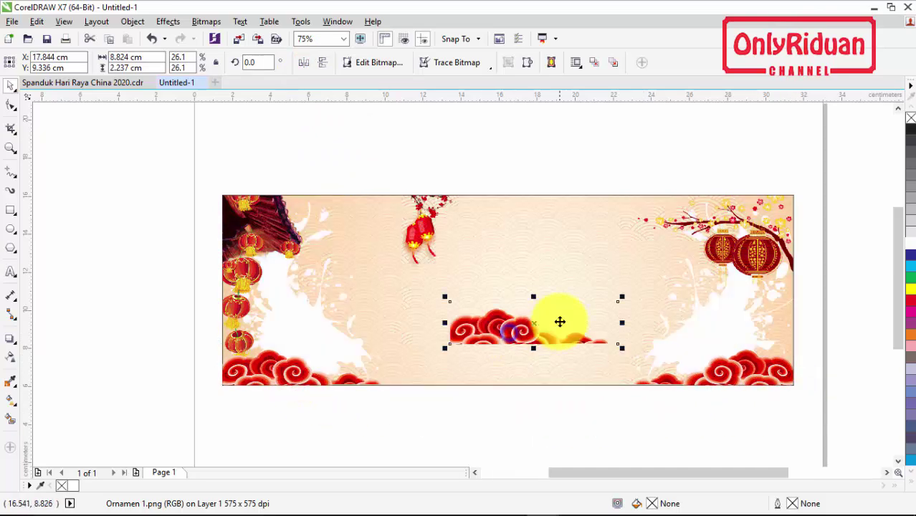
{"action": "left_click_drag", "start_coordinate": [618, 293], "coordinate": [589, 302]}
{"action": "left_click_drag", "start_coordinate": [515, 333], "coordinate": [403, 364]}
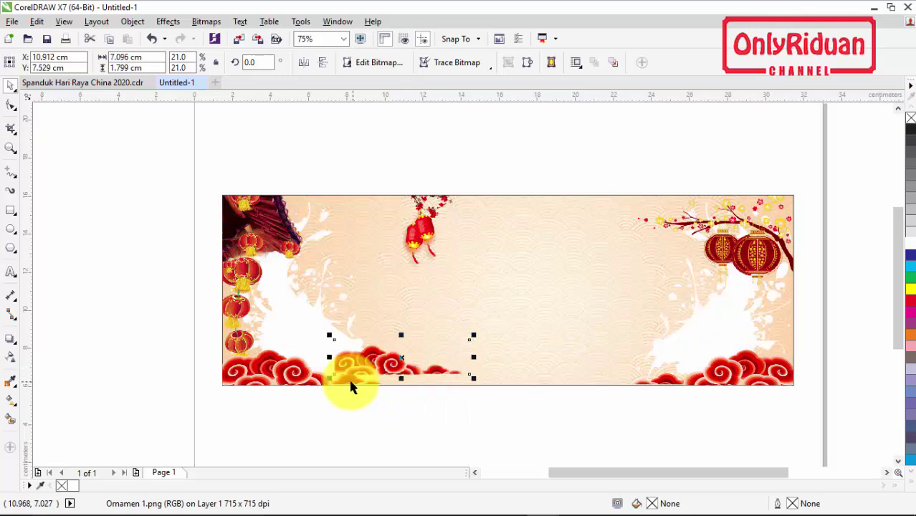
Duplicate the smaller red cloud, scale the copy to about 5.8 × 1.5 cm and set it on the banner's lower edge as the third cloud
{"action": "left_click_drag", "start_coordinate": [335, 375], "coordinate": [540, 332]}
{"action": "left_click", "coordinate": [419, 429]}
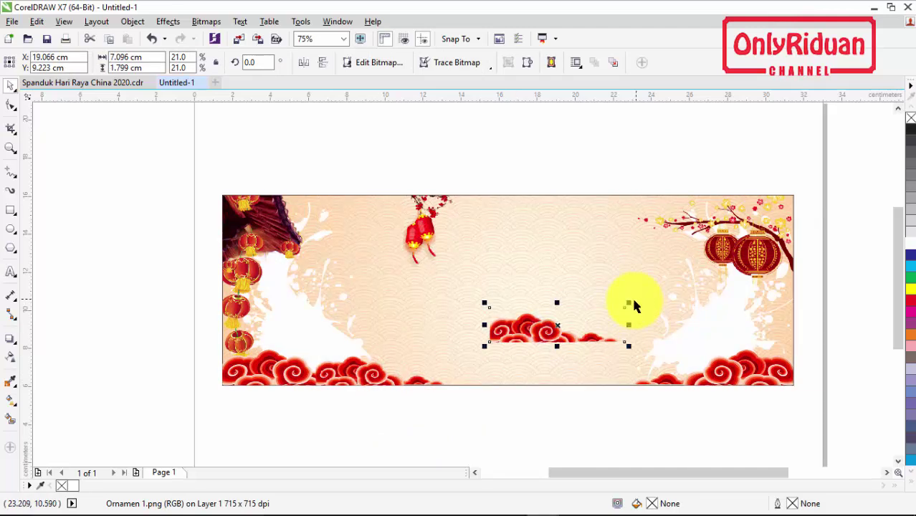
{"action": "left_click_drag", "start_coordinate": [630, 302], "coordinate": [602, 311]}
{"action": "left_click_drag", "start_coordinate": [490, 342], "coordinate": [417, 387]}
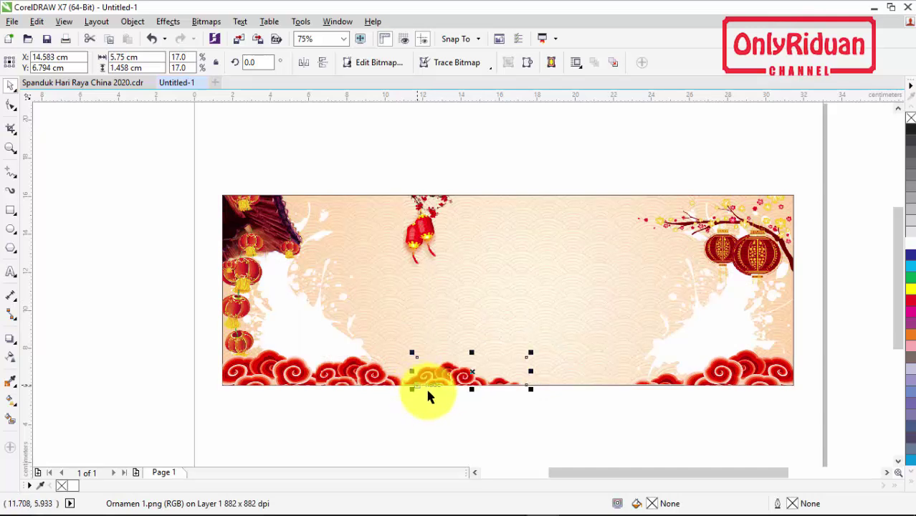
{"action": "left_click", "coordinate": [459, 426]}
Select the three red clouds on the left and enlarge them together to about 17.3 × 2.4 cm
{"action": "left_click_drag", "start_coordinate": [308, 398], "coordinate": [180, 311]}
{"action": "left_click_drag", "start_coordinate": [533, 335], "coordinate": [559, 328]}
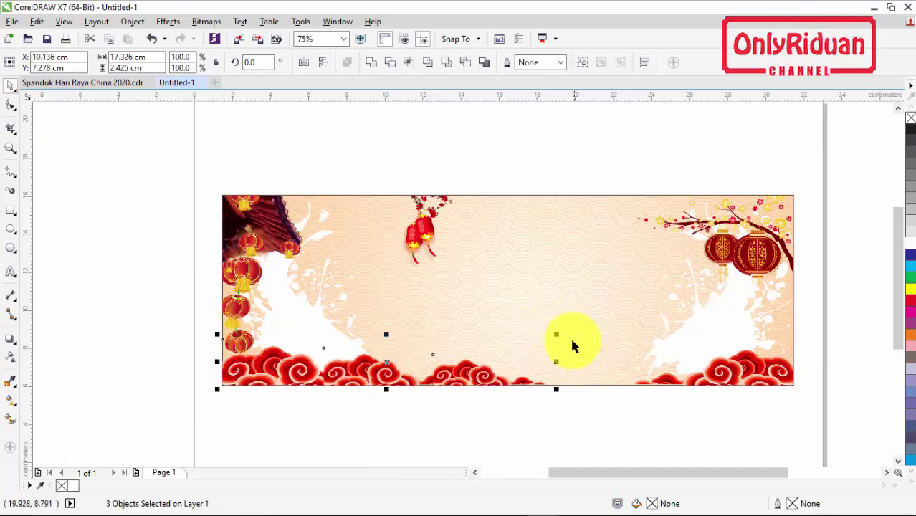
{"action": "left_click", "coordinate": [529, 419]}
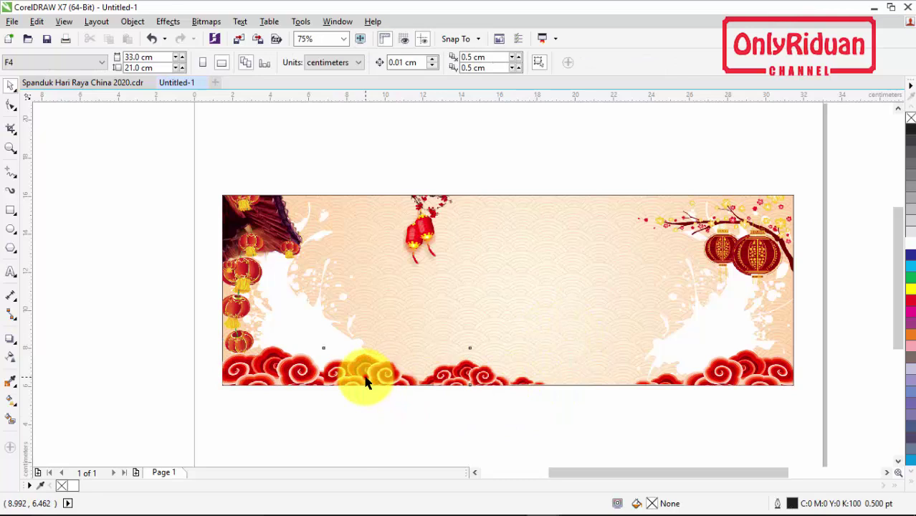
Enlarge the three left red clouds slightly further as one selection, keeping them anchored at the banner's lower-left corner
{"action": "left_click", "coordinate": [341, 376]}
{"action": "left_click", "coordinate": [289, 382]}
{"action": "left_click_drag", "start_coordinate": [579, 411], "coordinate": [197, 328]}
{"action": "left_click_drag", "start_coordinate": [555, 334], "coordinate": [575, 326]}
{"action": "left_click", "coordinate": [545, 430]}
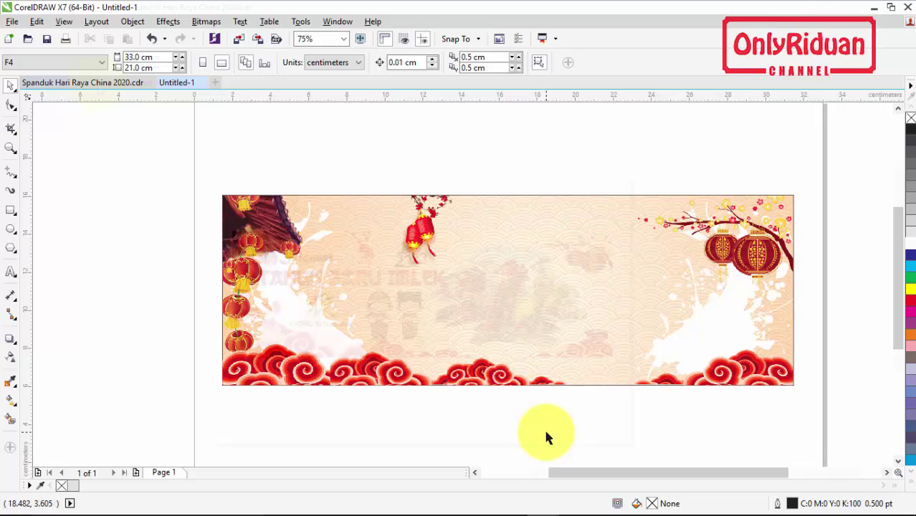
Import the blue-brush-strokes image at about 8.6 × 5.1 cm and position it near the middle of the banner
{"action": "left_click", "coordinate": [86, 82]}
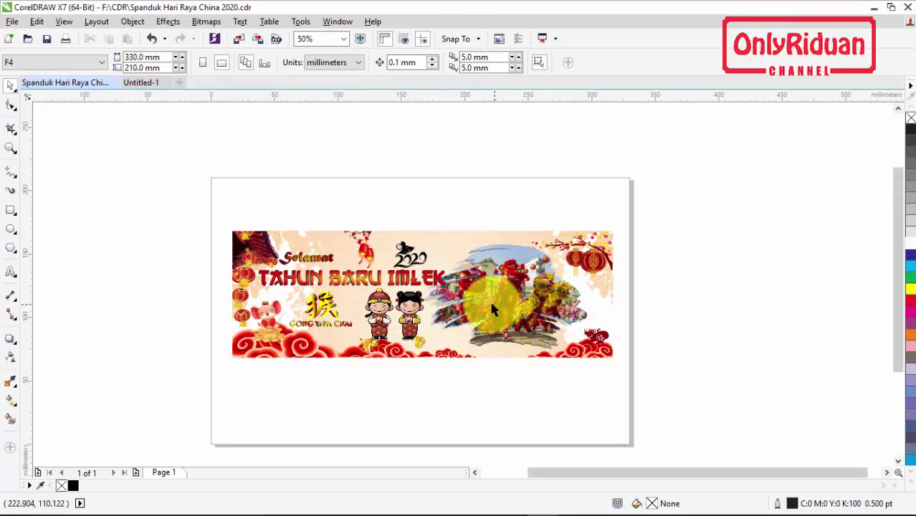
{"action": "left_click", "coordinate": [145, 83]}
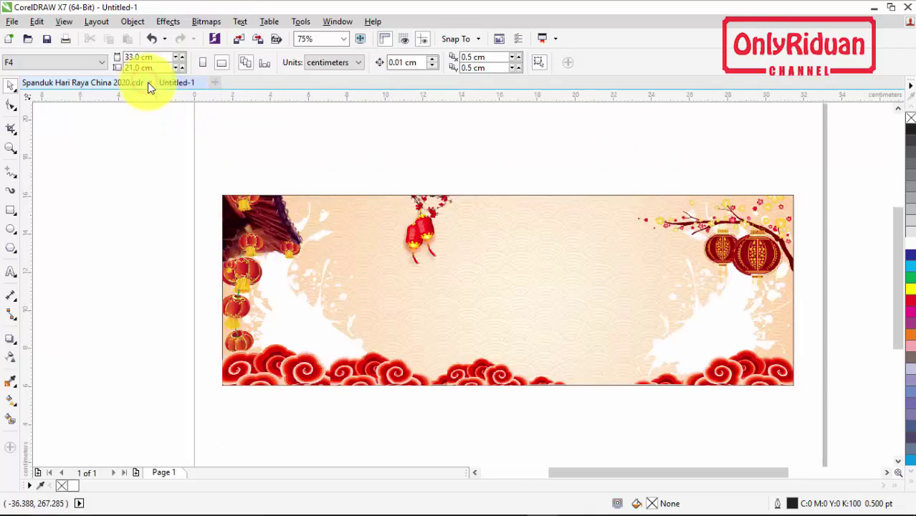
{"action": "left_click", "coordinate": [12, 21]}
{"action": "left_click", "coordinate": [35, 225]}
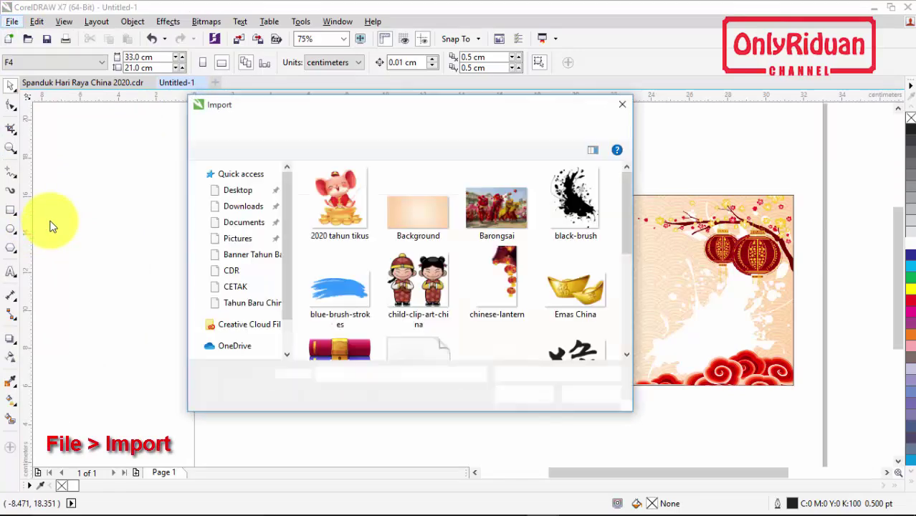
{"action": "left_click", "coordinate": [337, 294]}
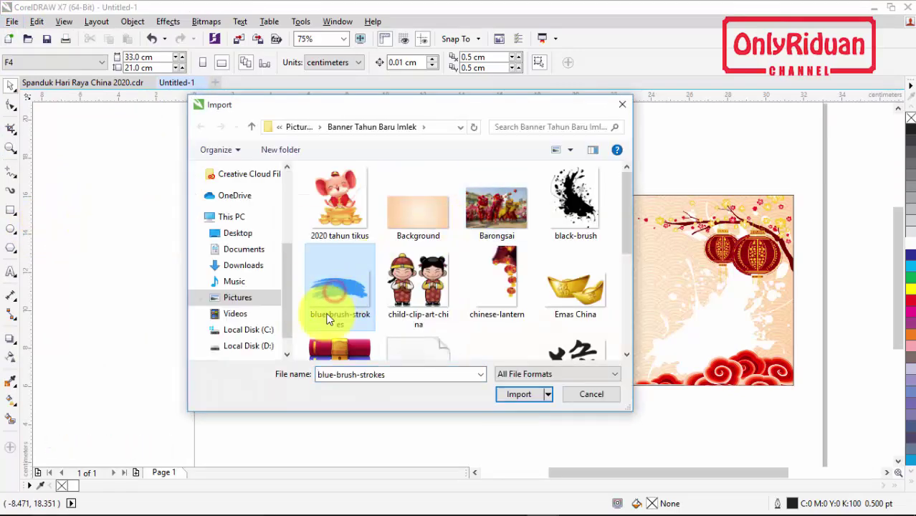
{"action": "left_click", "coordinate": [524, 396]}
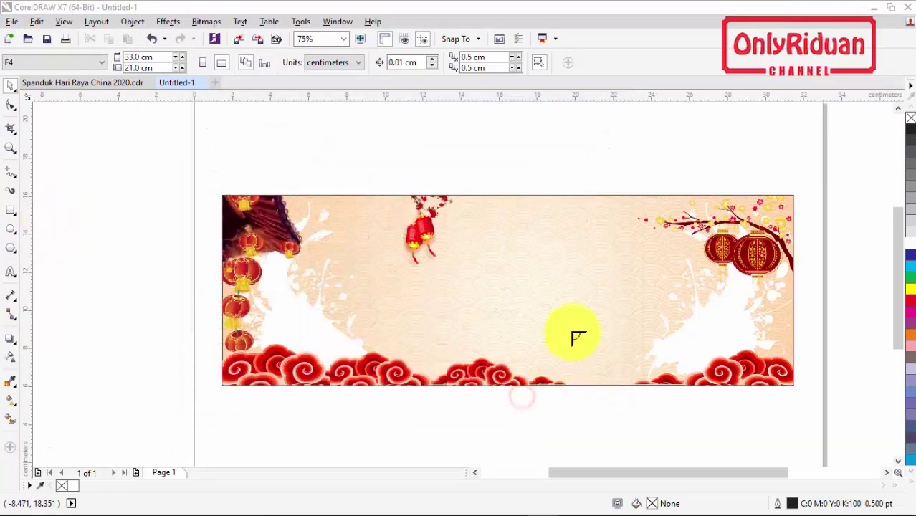
{"action": "mouse_move", "coordinate": [474, 245]}
{"action": "left_mouse_down"}
{"action": "mouse_move", "coordinate": [640, 333]}
{"action": "mouse_move", "coordinate": [646, 349]}
{"action": "left_mouse_up"}
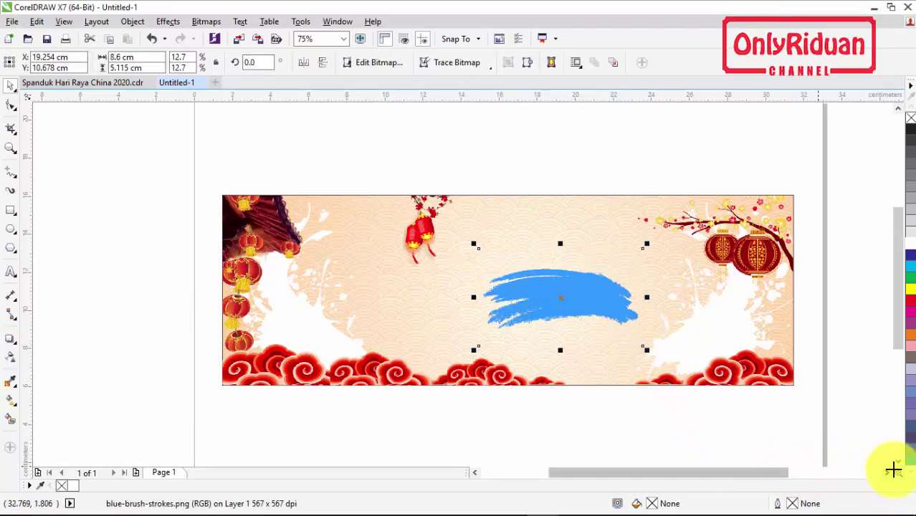
{"action": "left_click", "coordinate": [886, 473]}
{"action": "left_click_drag", "start_coordinate": [388, 316], "coordinate": [395, 302]}
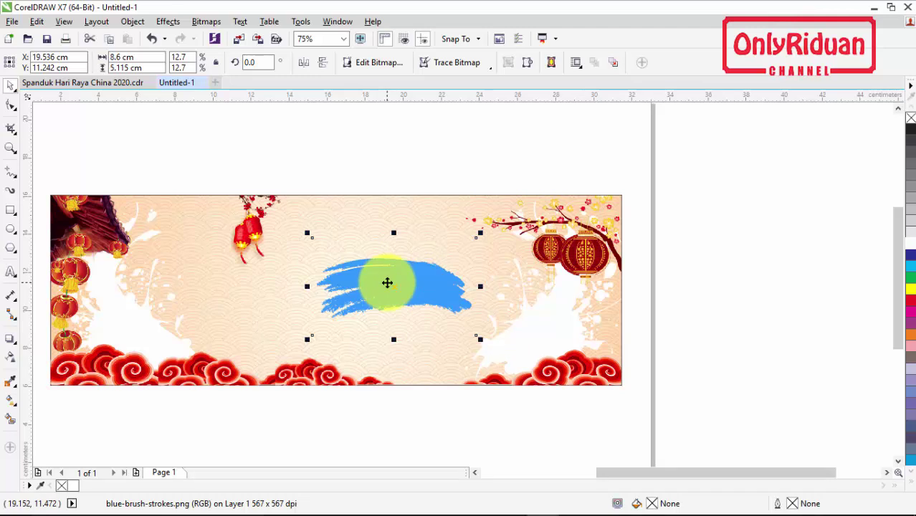
Quick Trace the blue brush image and delete the original bitmap, keeping the traced stroke in its place on the banner
{"action": "left_click", "coordinate": [464, 66]}
{"action": "left_click", "coordinate": [453, 79]}
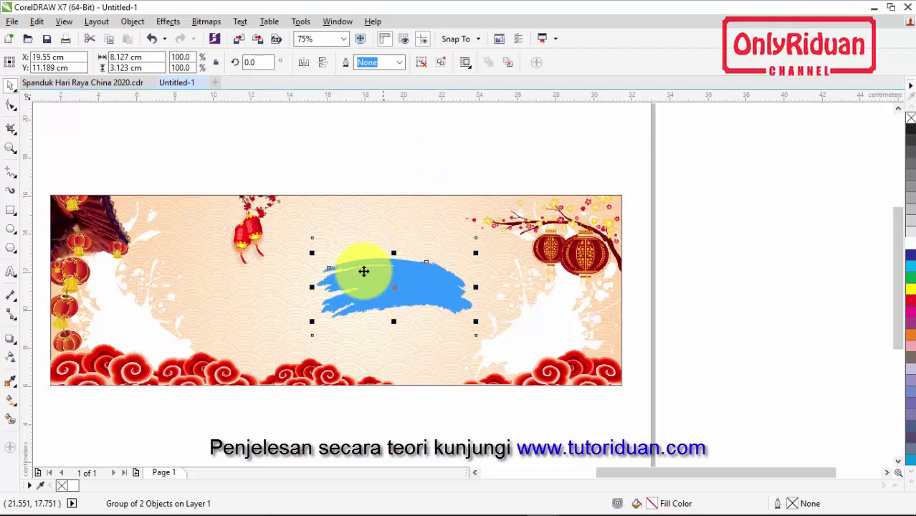
{"action": "left_click_drag", "start_coordinate": [382, 292], "coordinate": [474, 307]}
{"action": "left_click", "coordinate": [343, 288]}
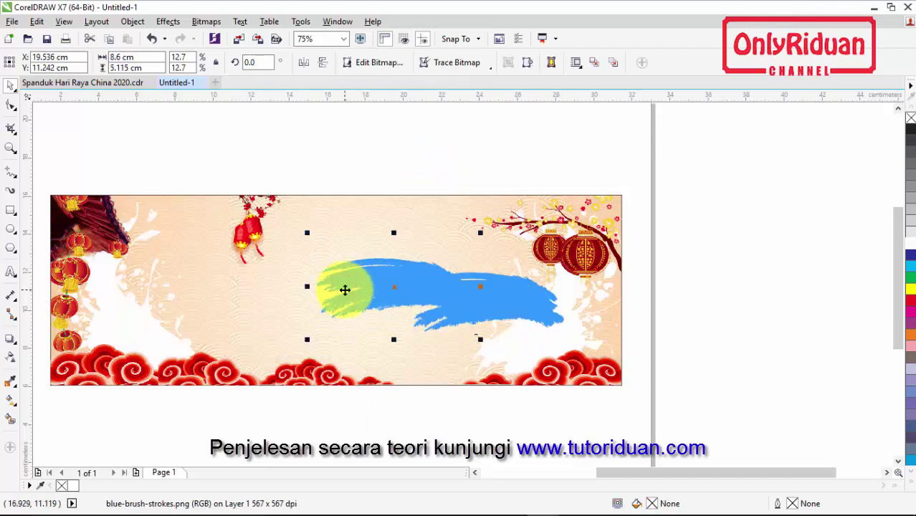
{"action": "key", "text": "Delete"}
{"action": "left_click_drag", "start_coordinate": [475, 308], "coordinate": [380, 296]}
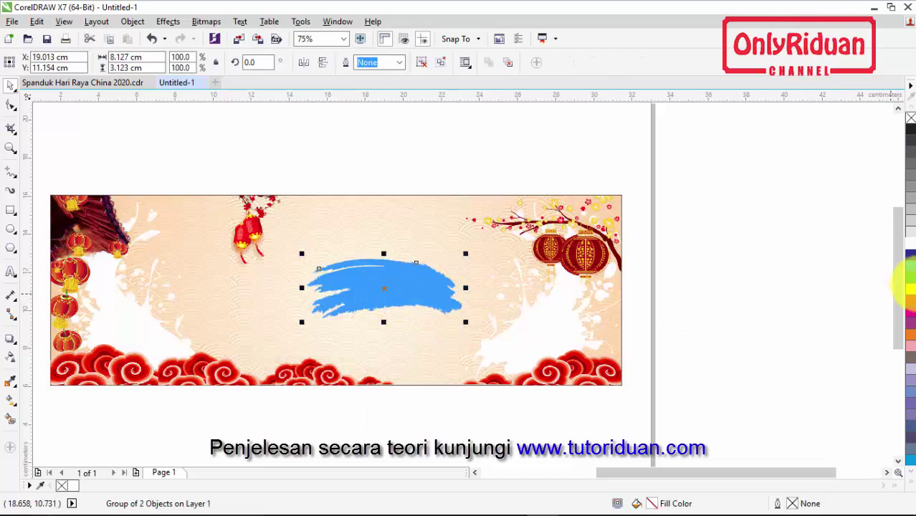
Fill the traced stroke black and stack smaller copies above and below it, the lower one mirrored horizontally and about 5.3 × 2.1 cm
{"action": "left_click", "coordinate": [910, 131]}
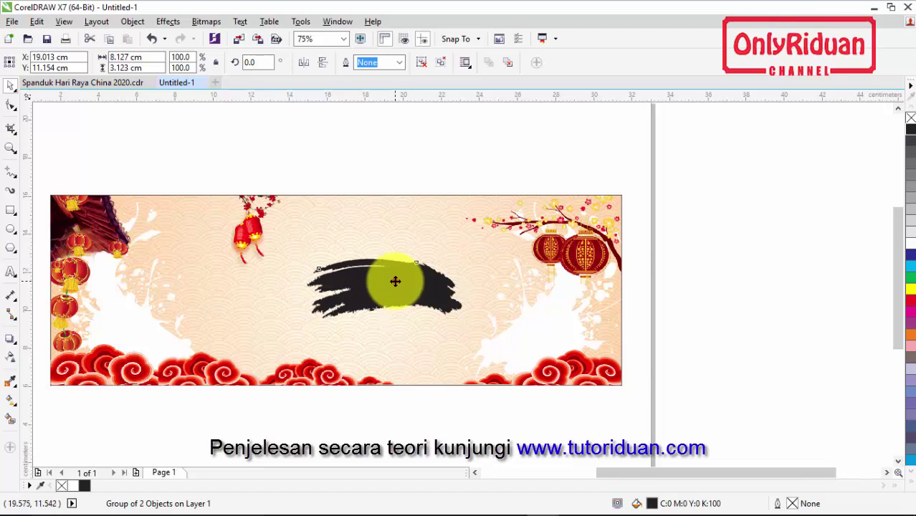
{"action": "mouse_move", "coordinate": [395, 280]}
{"action": "left_mouse_down"}
{"action": "mouse_move", "coordinate": [413, 284]}
{"action": "mouse_move", "coordinate": [409, 290]}
{"action": "mouse_move", "coordinate": [393, 209]}
{"action": "left_mouse_up"}
{"action": "mouse_move", "coordinate": [466, 174]}
{"action": "left_mouse_down"}
{"action": "mouse_move", "coordinate": [432, 180]}
{"action": "mouse_move", "coordinate": [419, 193]}
{"action": "left_mouse_up"}
{"action": "mouse_move", "coordinate": [341, 215]}
{"action": "left_mouse_down"}
{"action": "mouse_move", "coordinate": [379, 253]}
{"action": "mouse_move", "coordinate": [429, 266]}
{"action": "mouse_move", "coordinate": [405, 254]}
{"action": "mouse_move", "coordinate": [433, 296]}
{"action": "mouse_move", "coordinate": [450, 354]}
{"action": "mouse_move", "coordinate": [434, 357]}
{"action": "mouse_move", "coordinate": [417, 328]}
{"action": "left_mouse_up"}
{"action": "left_click", "coordinate": [304, 61]}
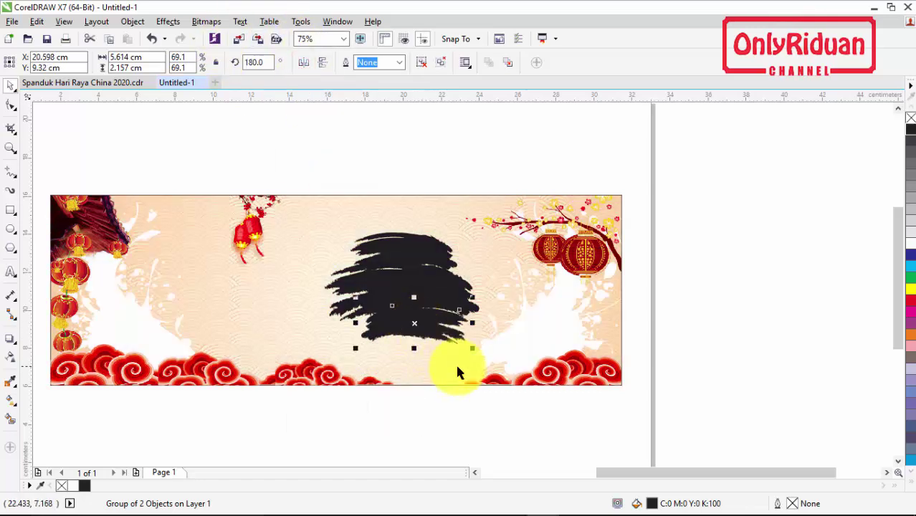
{"action": "left_click_drag", "start_coordinate": [471, 349], "coordinate": [468, 353]}
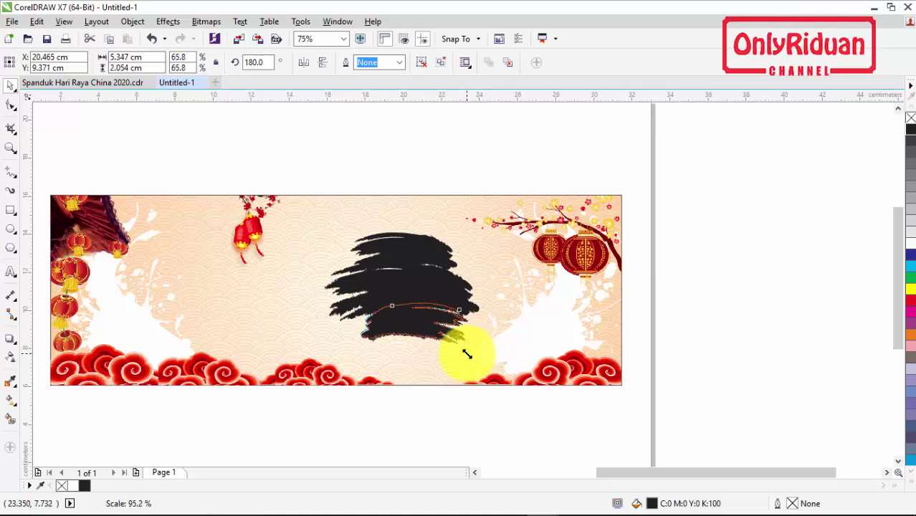
Select the three black strokes and enlarge them together to about 10.5 × 7.3 cm
{"action": "left_click", "coordinate": [480, 421]}
{"action": "left_click_drag", "start_coordinate": [521, 430], "coordinate": [306, 221]}
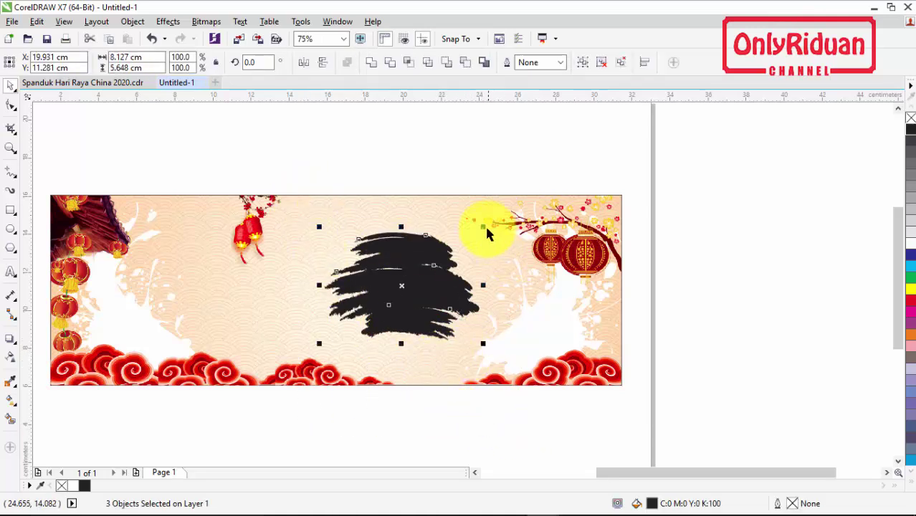
{"action": "left_click_drag", "start_coordinate": [490, 217], "coordinate": [506, 193]}
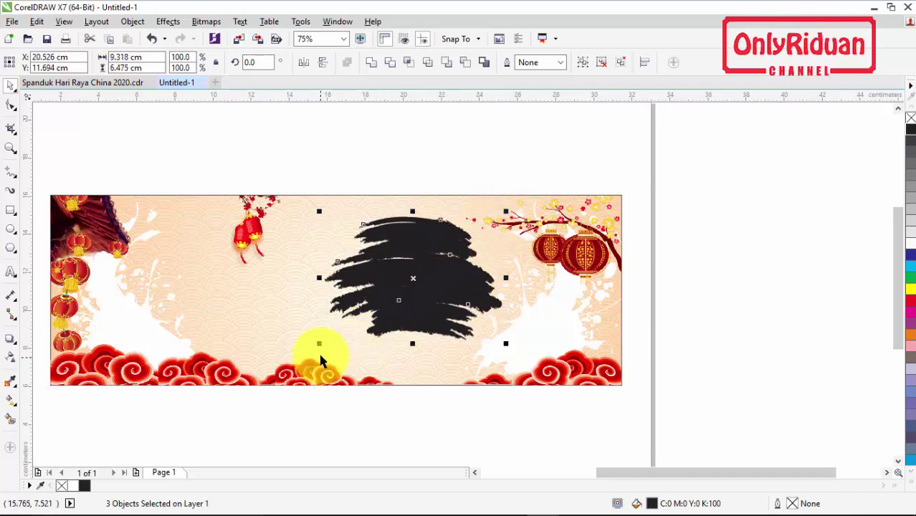
{"action": "left_click_drag", "start_coordinate": [322, 343], "coordinate": [299, 379]}
{"action": "left_click_drag", "start_coordinate": [411, 323], "coordinate": [422, 313]}
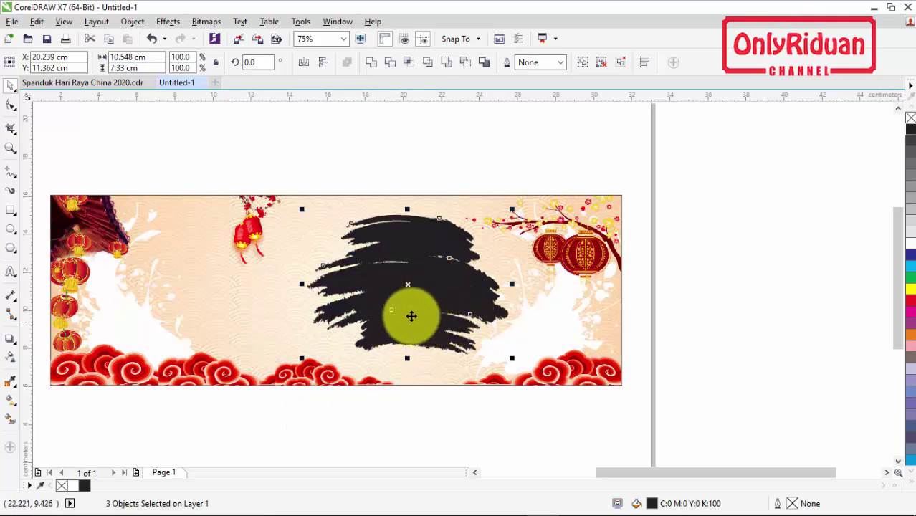
Group the three black strokes and place a copy of the group outside the page, beside the banner
{"action": "key", "text": "ctrl+g"}
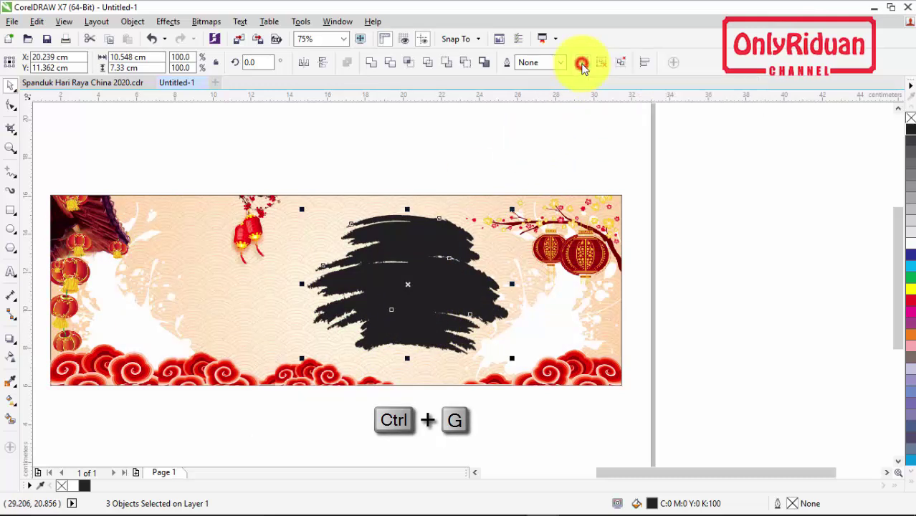
{"action": "left_click", "coordinate": [582, 65]}
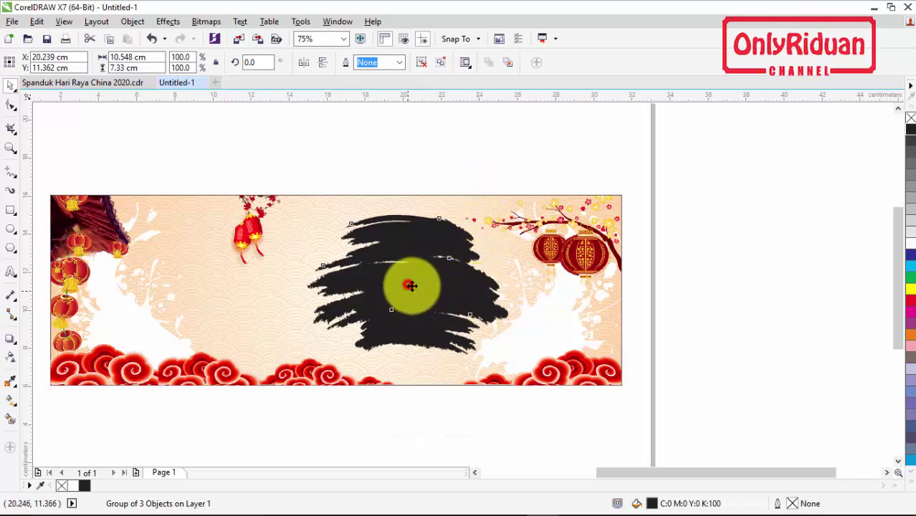
{"action": "left_click_drag", "start_coordinate": [410, 285], "coordinate": [755, 285]}
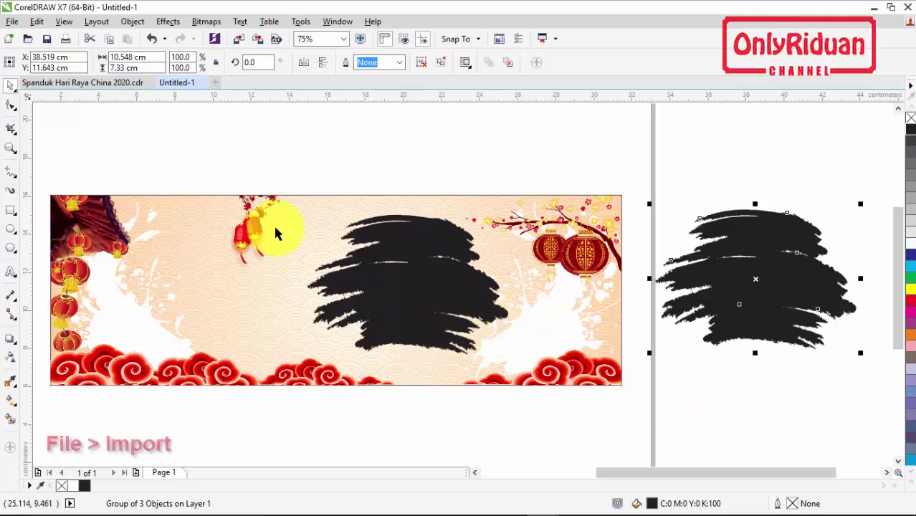
Import the Barongsai photo at about 12.6 × 8.4 cm and place it just below the copied black brush group outside the page
{"action": "left_click", "coordinate": [11, 21]}
{"action": "left_click", "coordinate": [39, 227]}
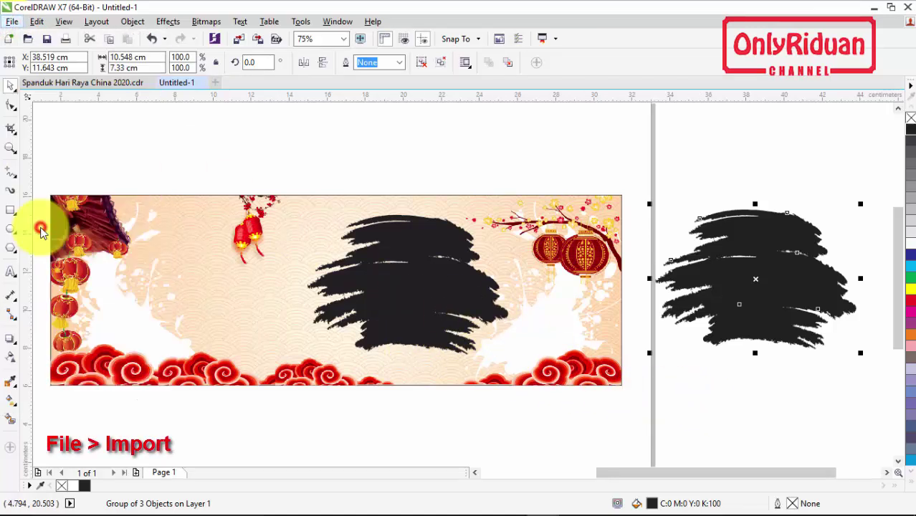
{"action": "left_click", "coordinate": [494, 208]}
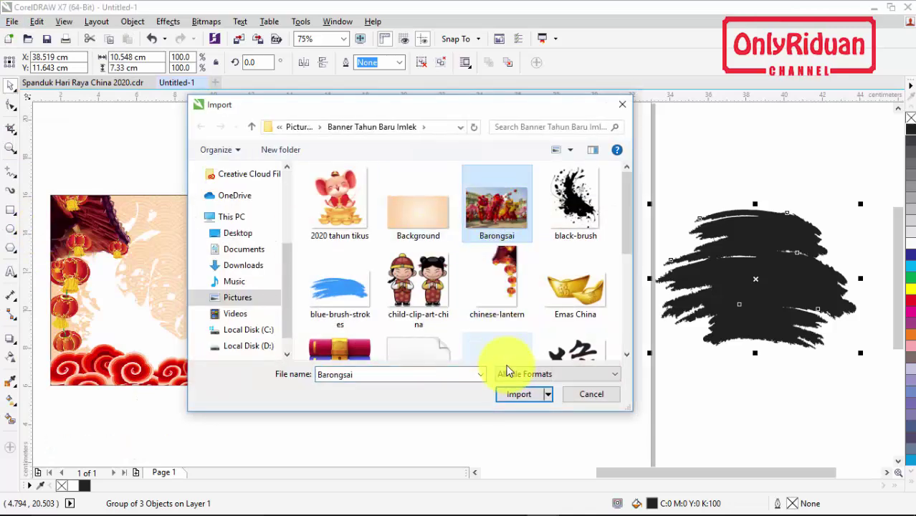
{"action": "left_click", "coordinate": [519, 395]}
{"action": "mouse_move", "coordinate": [632, 195]}
{"action": "left_mouse_down"}
{"action": "mouse_move", "coordinate": [840, 364]}
{"action": "mouse_move", "coordinate": [870, 354]}
{"action": "left_mouse_up"}
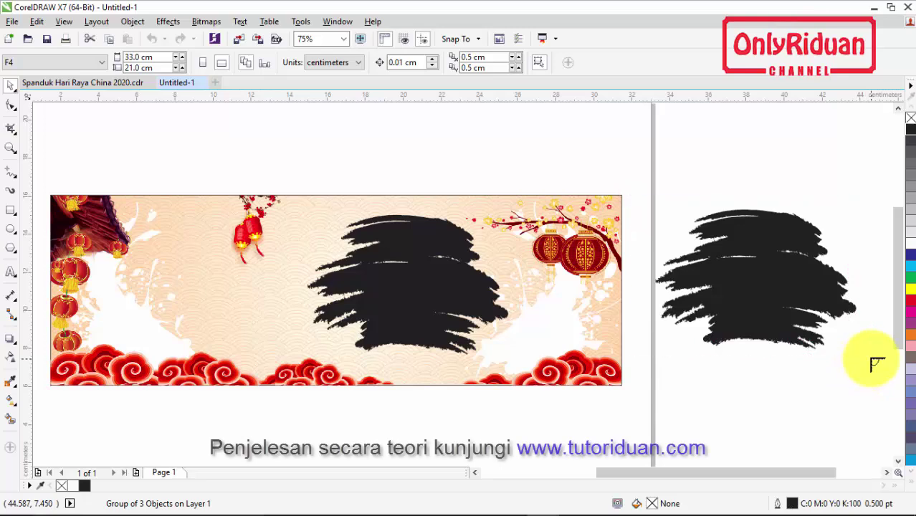
{"action": "mouse_move", "coordinate": [748, 271]}
{"action": "left_mouse_down"}
{"action": "mouse_move", "coordinate": [783, 352]}
{"action": "mouse_move", "coordinate": [756, 380]}
{"action": "mouse_move", "coordinate": [846, 408]}
{"action": "left_mouse_up"}
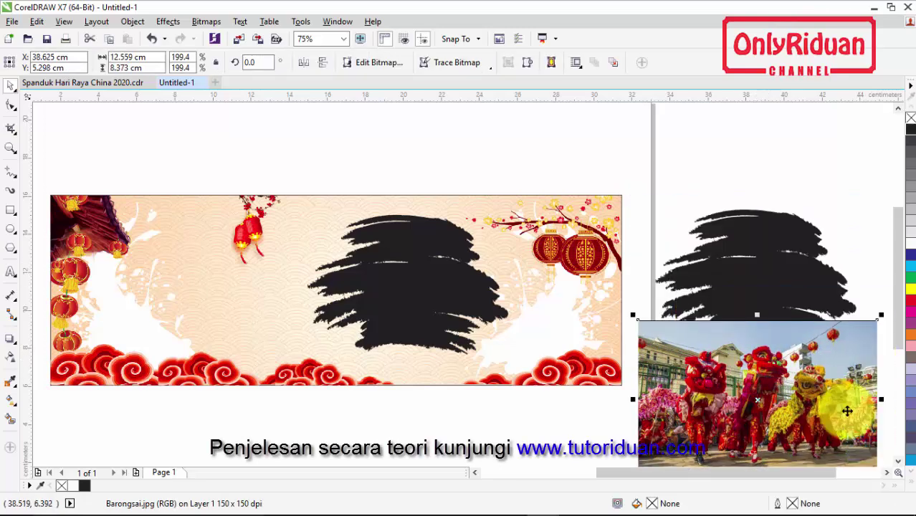
{"action": "left_click", "coordinate": [886, 472]}
{"action": "left_click", "coordinate": [886, 472]}
{"action": "left_click_drag", "start_coordinate": [893, 323], "coordinate": [893, 344]}
{"action": "mouse_move", "coordinate": [646, 321]}
{"action": "left_mouse_down"}
{"action": "mouse_move", "coordinate": [649, 349]}
{"action": "mouse_move", "coordinate": [593, 262]}
{"action": "mouse_move", "coordinate": [600, 334]}
{"action": "left_mouse_up"}
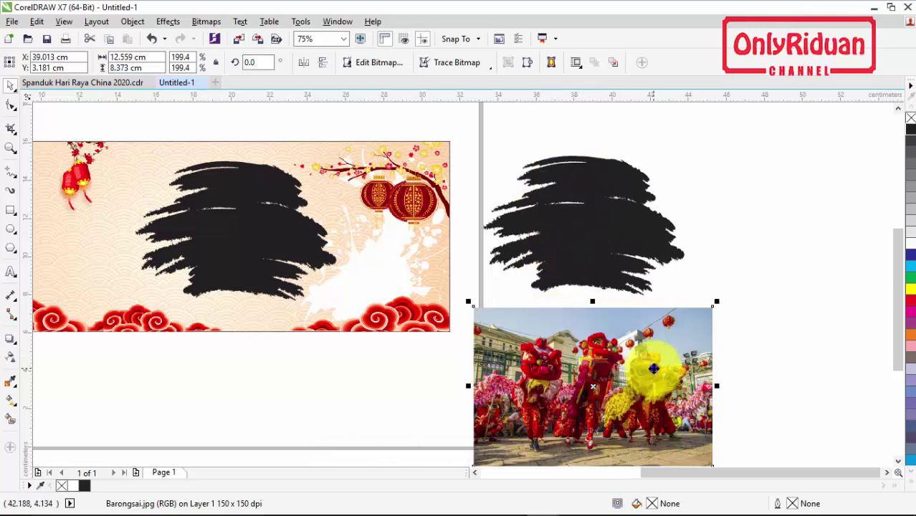
PowerClip the Barongsai photo inside the copied black brush group
{"action": "right_click", "coordinate": [654, 368]}
{"action": "left_click", "coordinate": [527, 126]}
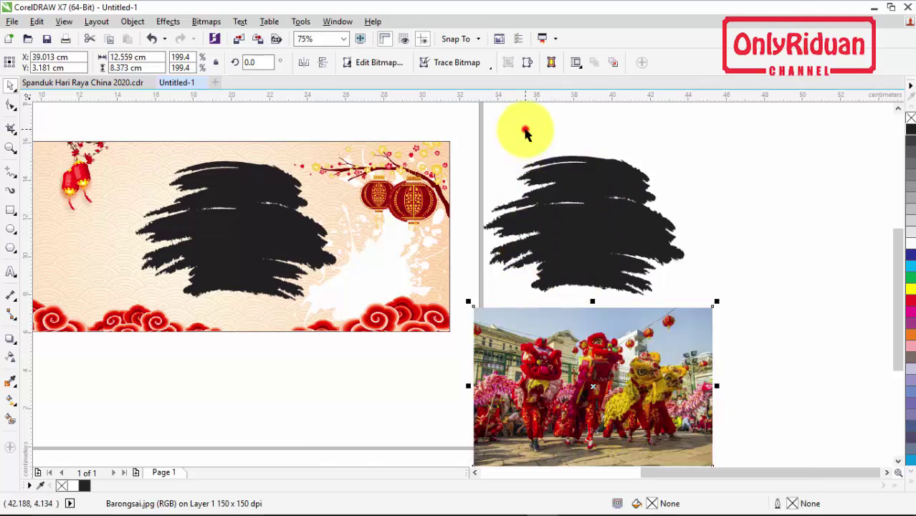
{"action": "left_click", "coordinate": [693, 152]}
{"action": "left_click", "coordinate": [647, 356]}
{"action": "right_click", "coordinate": [647, 356]}
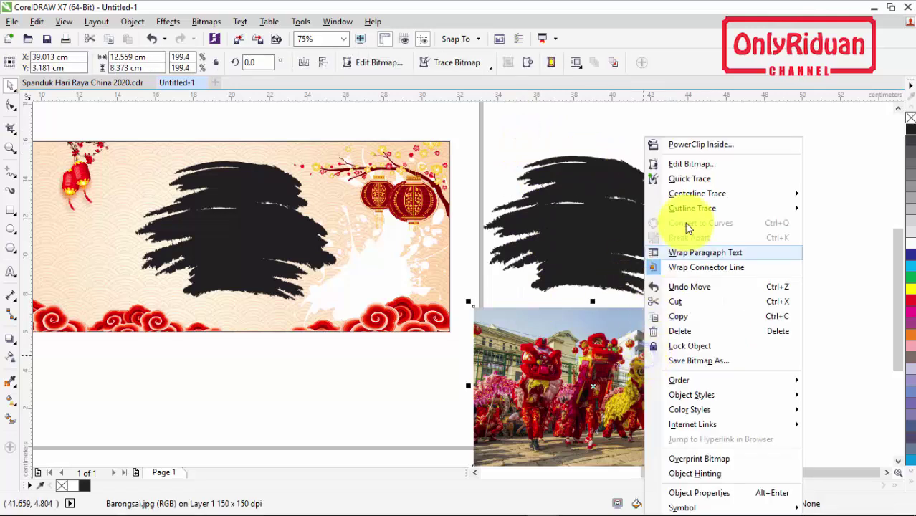
{"action": "left_click", "coordinate": [693, 146]}
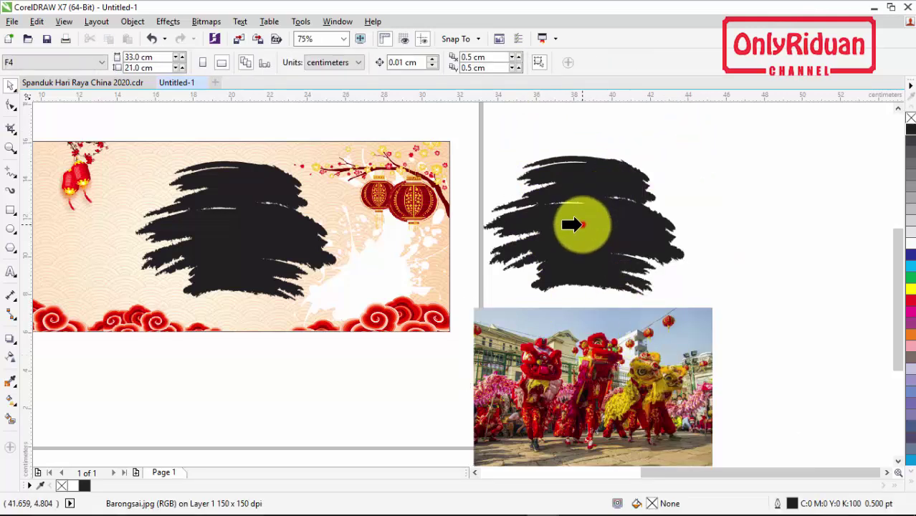
{"action": "left_click", "coordinate": [574, 222]}
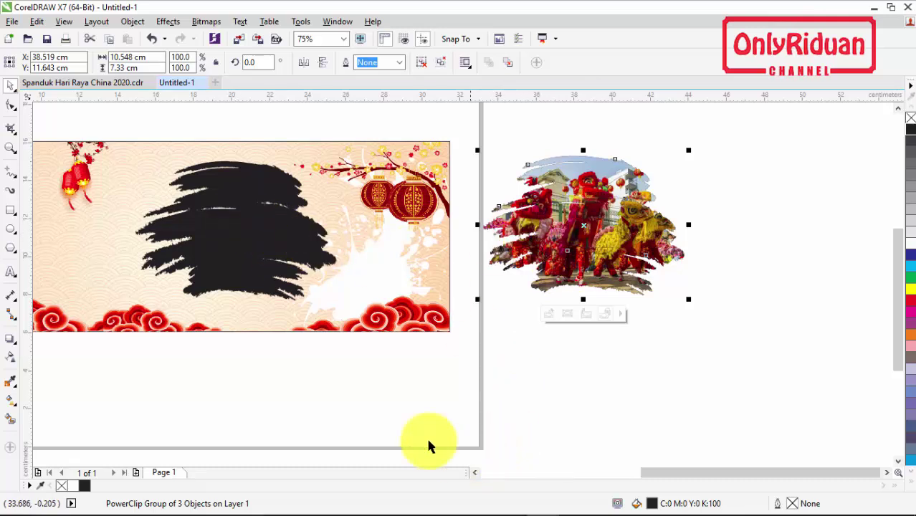
Enlarge the banner's black brush group to about 10.8 × 7.5 cm and lay the photo-filled brush over it, leaving a thin black edge
{"action": "left_click", "coordinate": [241, 231]}
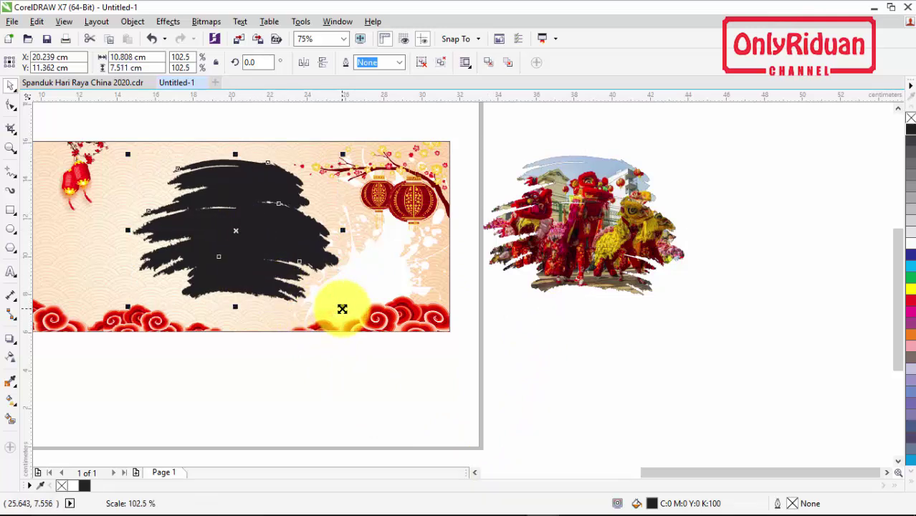
{"action": "left_click", "coordinate": [582, 232]}
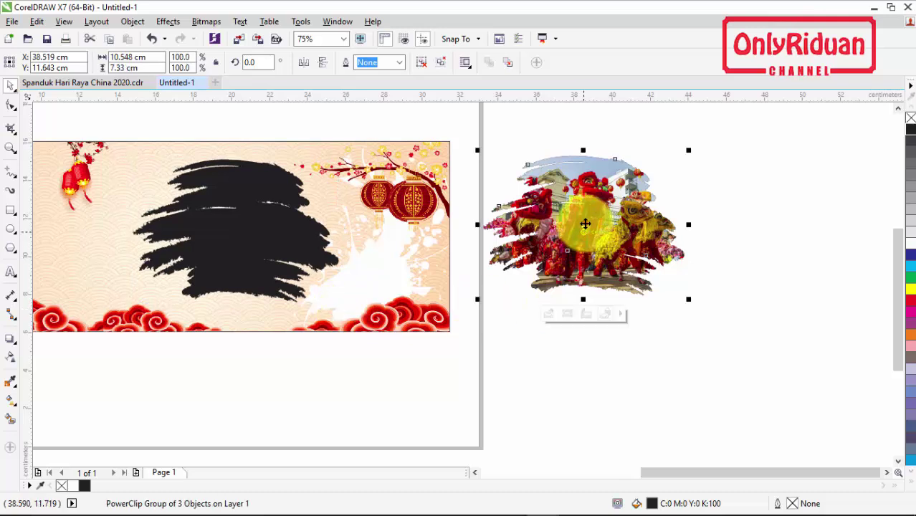
{"action": "mouse_move", "coordinate": [586, 224]}
{"action": "left_mouse_down"}
{"action": "mouse_move", "coordinate": [303, 251]}
{"action": "mouse_move", "coordinate": [244, 228]}
{"action": "left_mouse_up"}
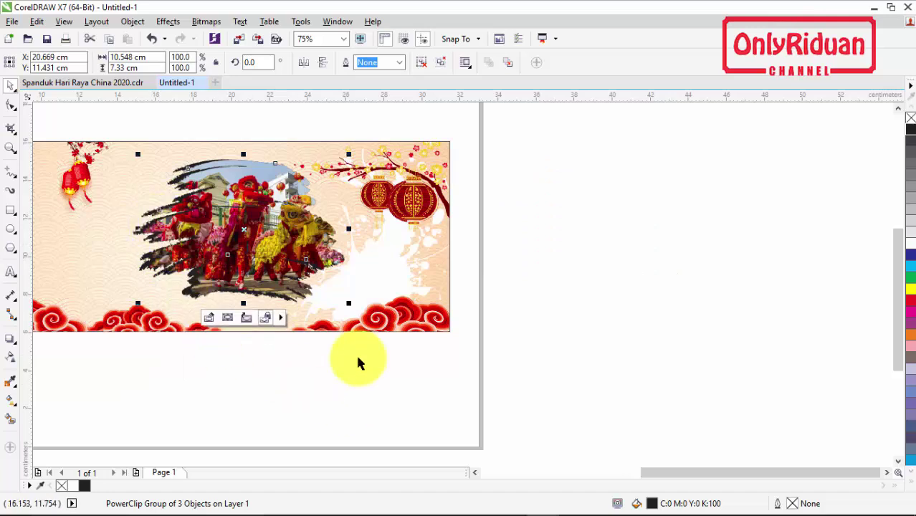
{"action": "left_click", "coordinate": [474, 472]}
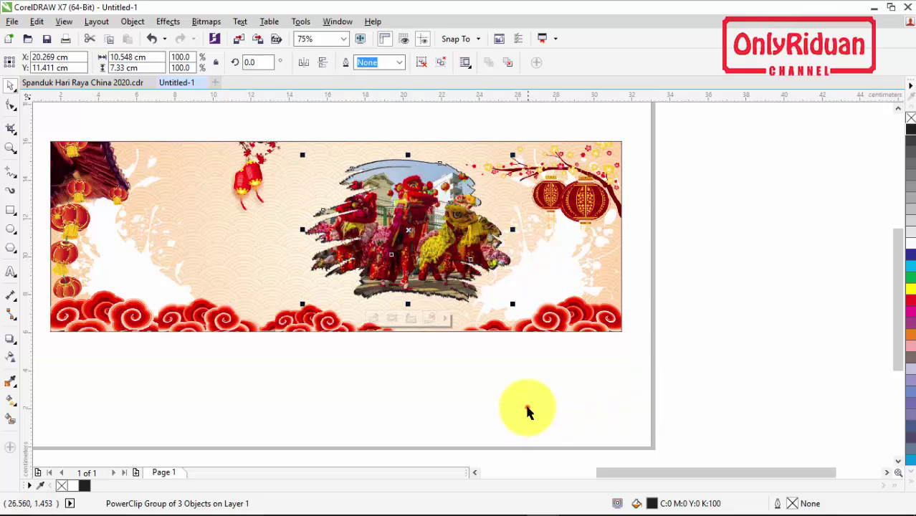
{"action": "left_click_drag", "start_coordinate": [549, 395], "coordinate": [276, 127]}
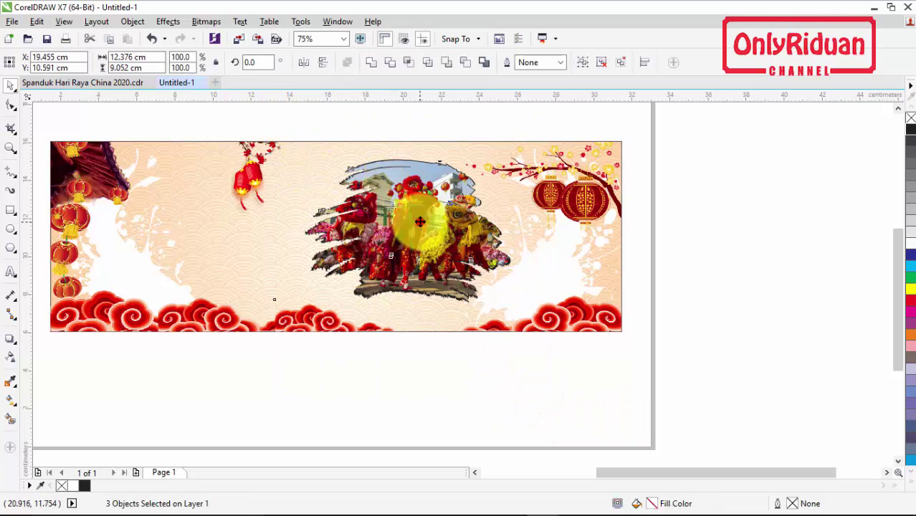
{"action": "left_click_drag", "start_coordinate": [418, 218], "coordinate": [429, 219]}
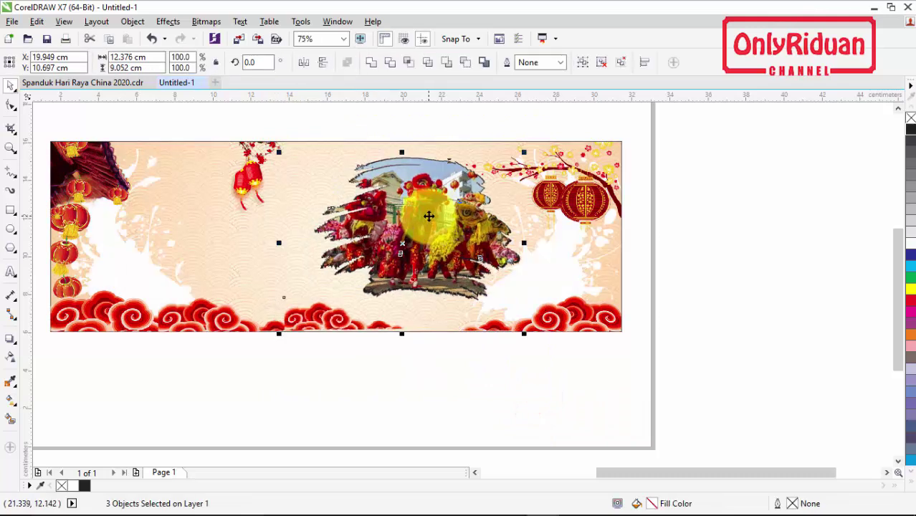
{"action": "left_click", "coordinate": [422, 361]}
PowerClip the small cloud ornament at the middle of the banner's lower edge inside the banner rectangle
{"action": "left_click_drag", "start_coordinate": [441, 373], "coordinate": [94, 273]}
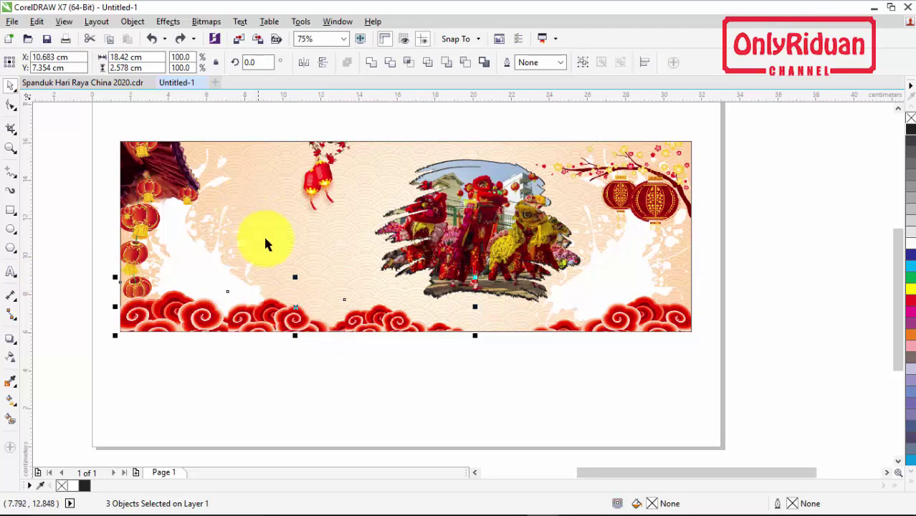
{"action": "left_click", "coordinate": [393, 325]}
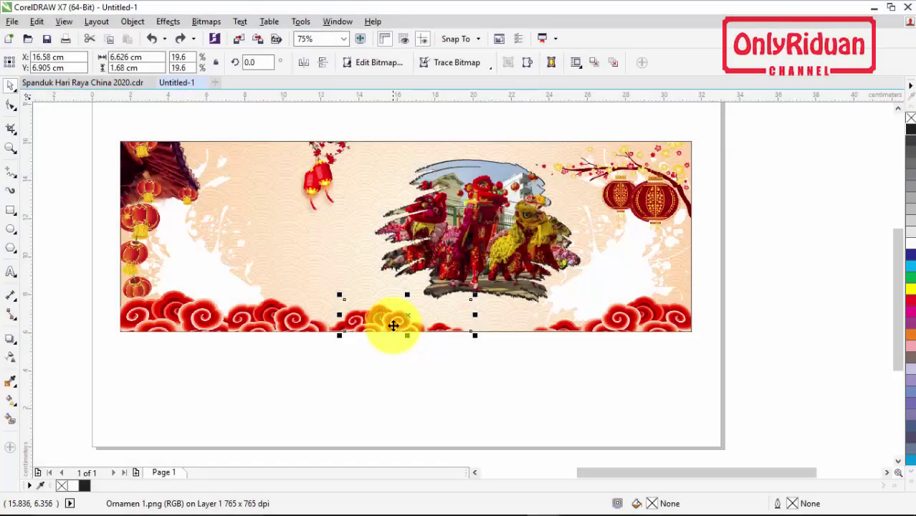
{"action": "right_click", "coordinate": [394, 325]}
{"action": "left_click", "coordinate": [424, 145]}
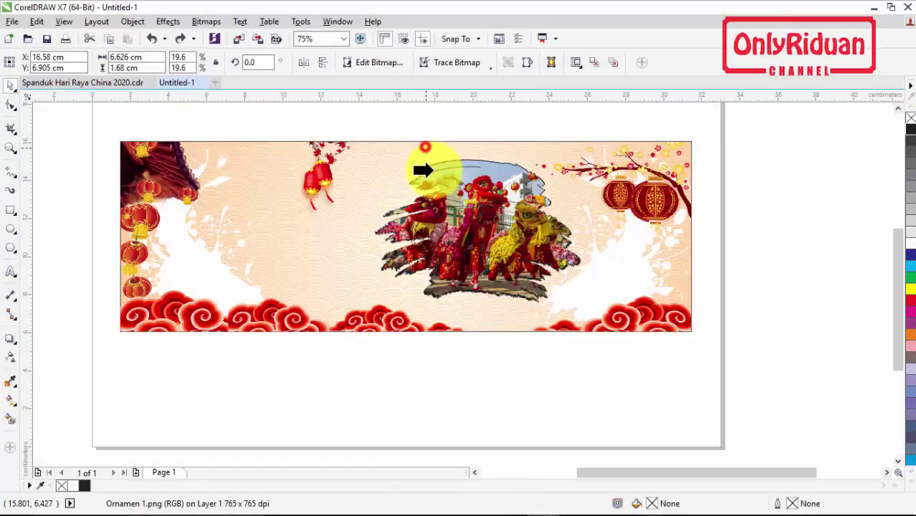
{"action": "left_click", "coordinate": [502, 332]}
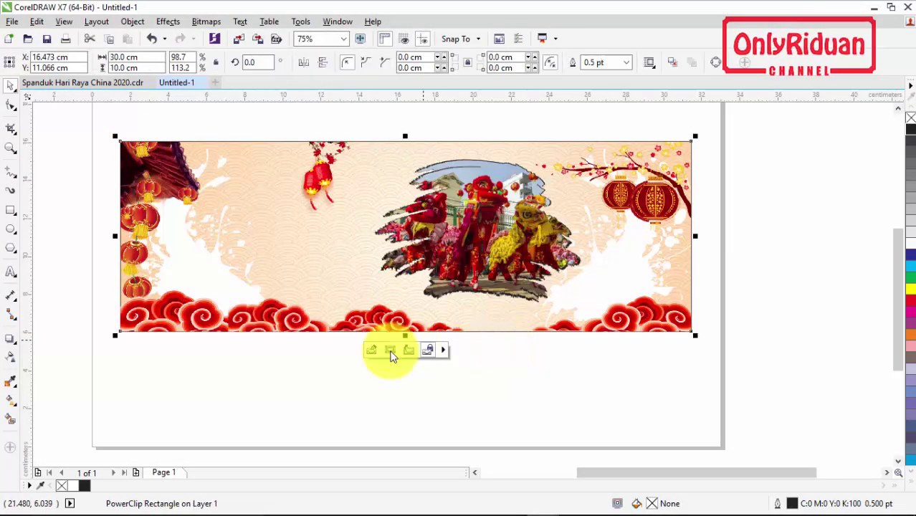
PowerClip the cloud ornament between the lower-left corner cloud and the middle cloud inside the banner rectangle
{"action": "left_click", "coordinate": [372, 383]}
{"action": "left_click_drag", "start_coordinate": [372, 383], "coordinate": [88, 273]}
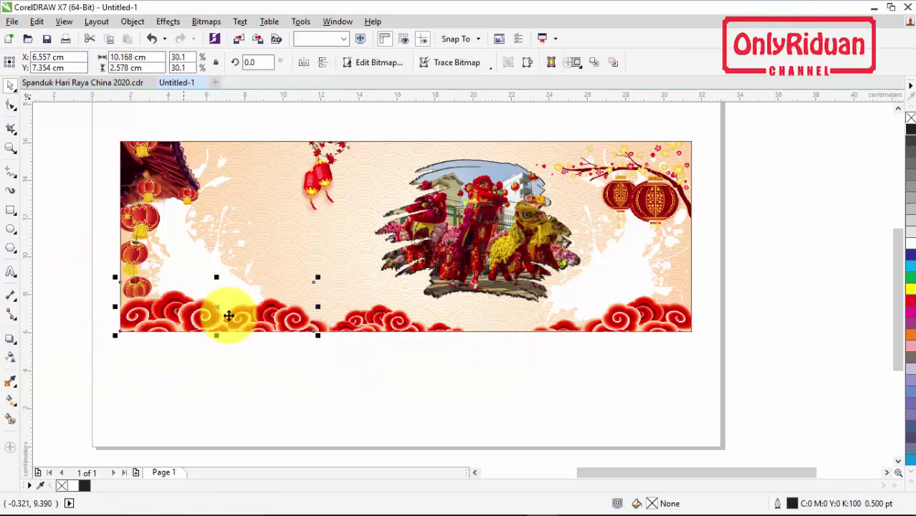
{"action": "right_click", "coordinate": [253, 322]}
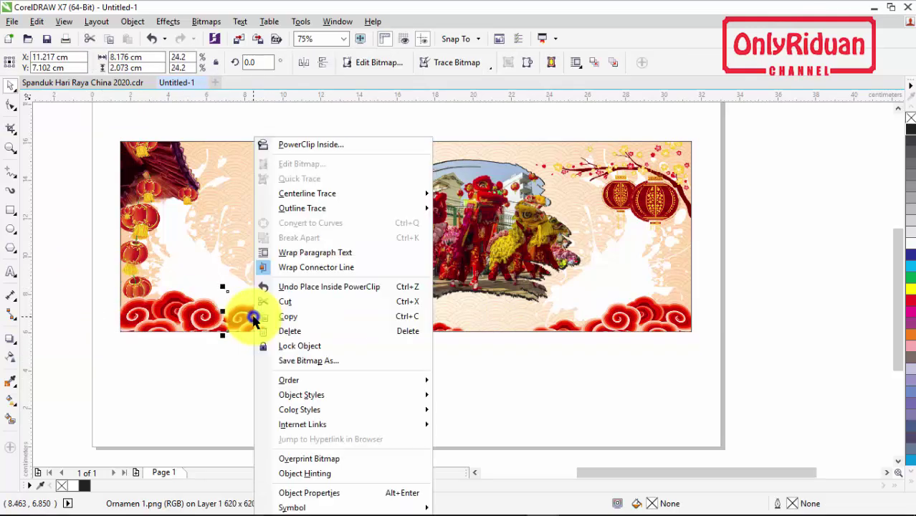
{"action": "left_click", "coordinate": [301, 145]}
{"action": "left_click", "coordinate": [374, 319]}
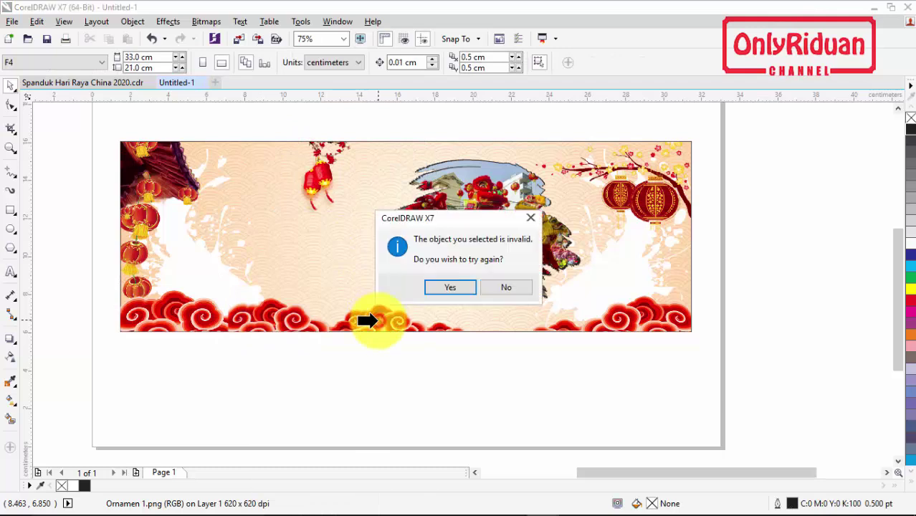
{"action": "left_click", "coordinate": [446, 291]}
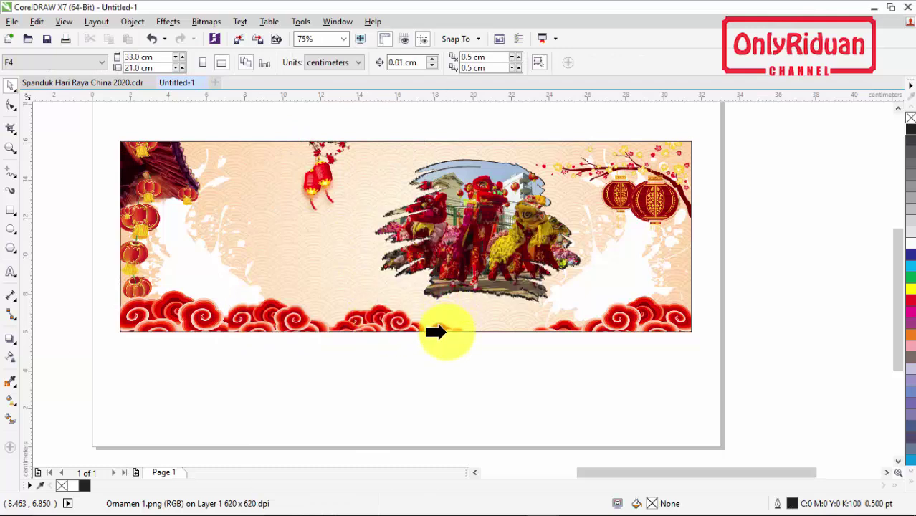
{"action": "left_click", "coordinate": [443, 332]}
{"action": "left_click", "coordinate": [283, 378]}
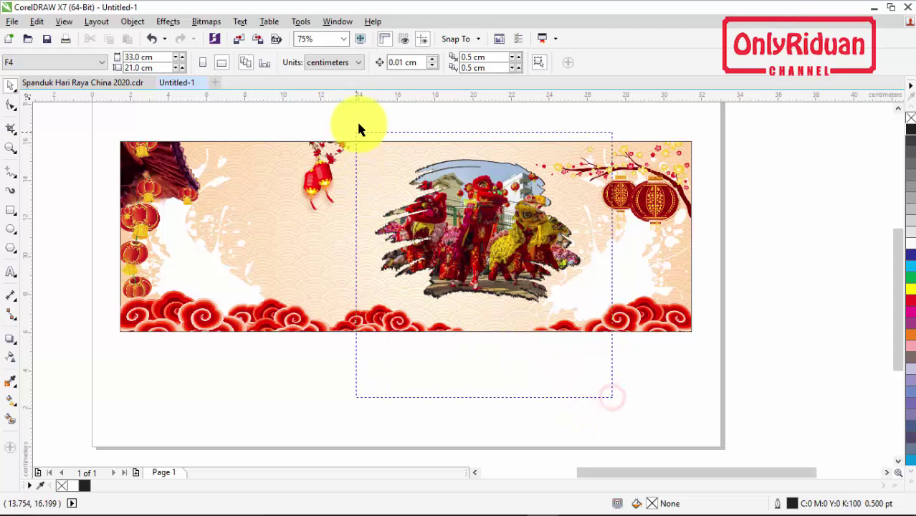
Move the photo-filled brush together with its black backing about 1 cm toward the banner's right side, centred near X 21.4 cm, Y 11.5 cm
{"action": "left_click_drag", "start_coordinate": [359, 129], "coordinate": [360, 129]}
{"action": "left_click_drag", "start_coordinate": [467, 214], "coordinate": [488, 222]}
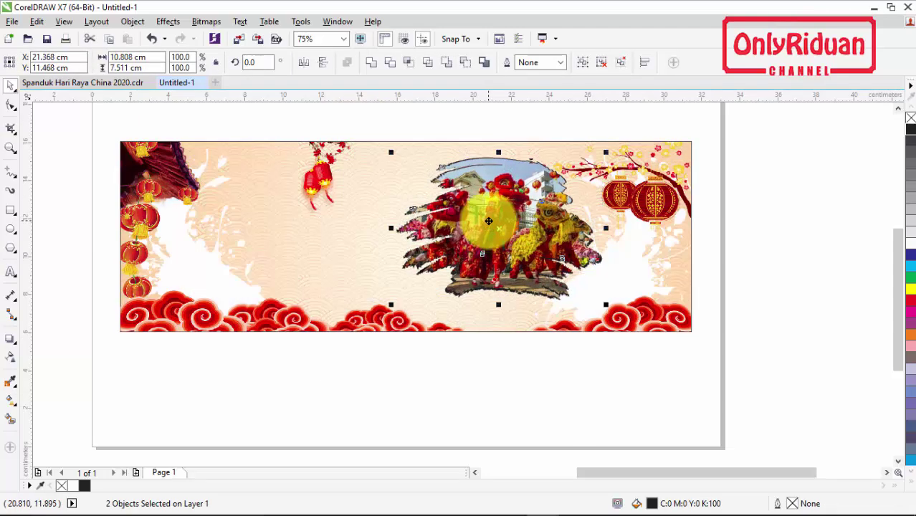
{"action": "left_click", "coordinate": [499, 374]}
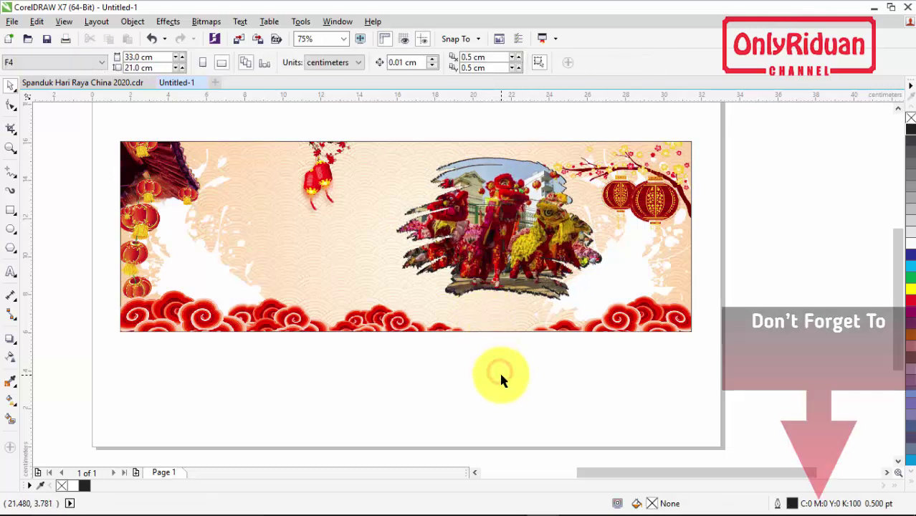
PowerClip the cloud ornament in the banner's lower-right corner inside the banner rectangle
{"action": "key", "text": "ctrl+v"}
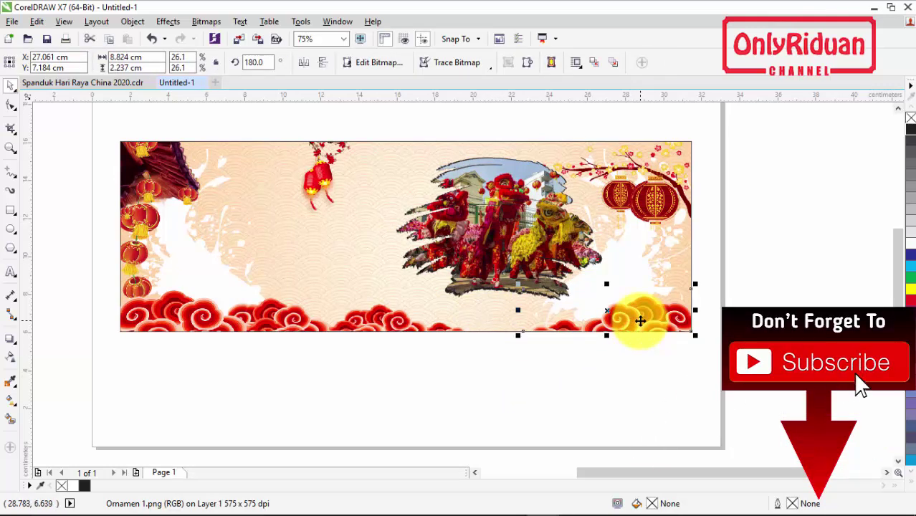
{"action": "right_click", "coordinate": [640, 321]}
{"action": "left_click", "coordinate": [678, 147]}
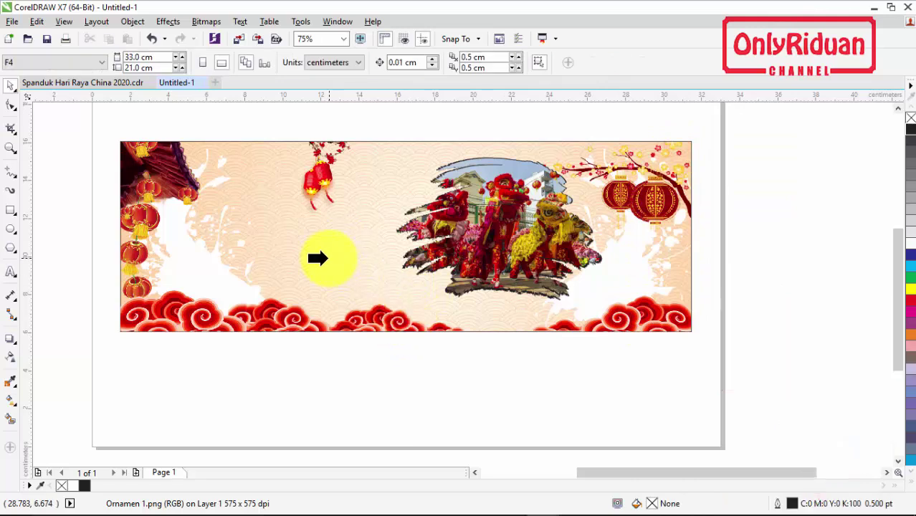
{"action": "left_click", "coordinate": [483, 331]}
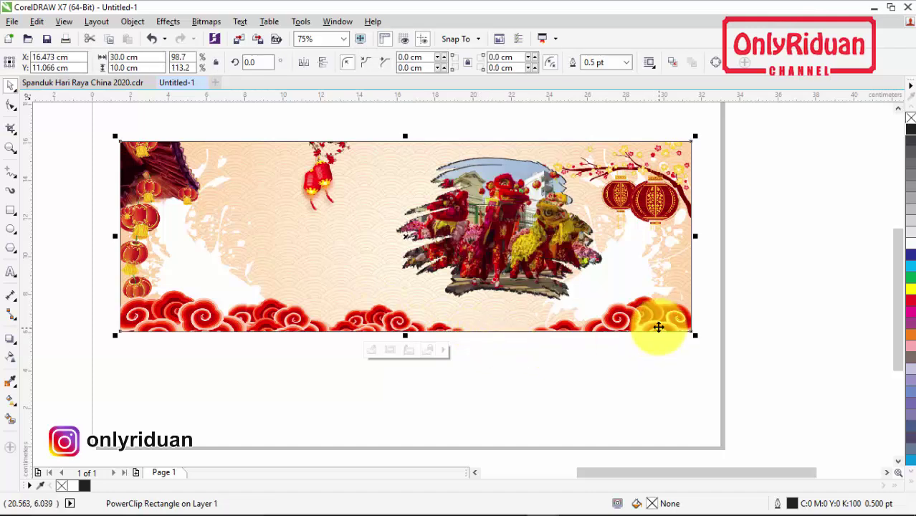
{"action": "left_click", "coordinate": [645, 358]}
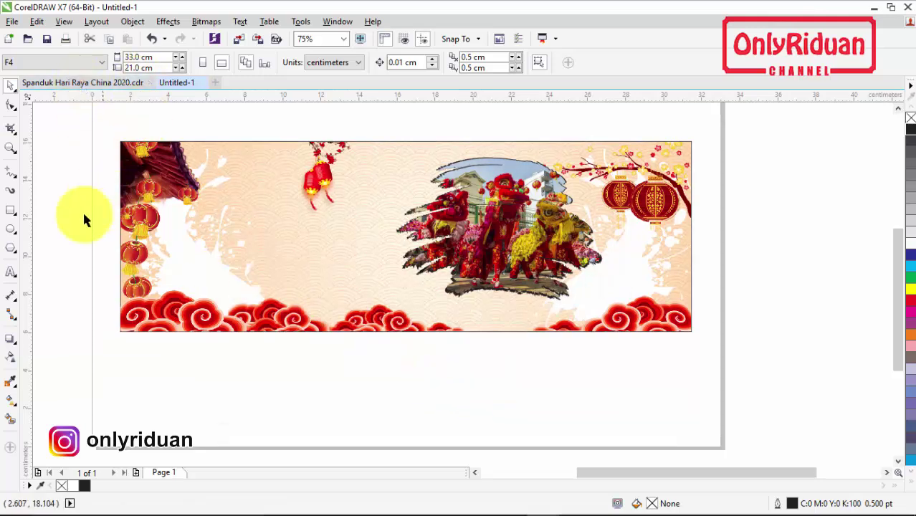
Add the text "Selamat" in Matura MT Script Capitals at about 31.5 pt, placed in the banner's upper-left area beside the red lanterns
{"action": "left_click", "coordinate": [10, 273]}
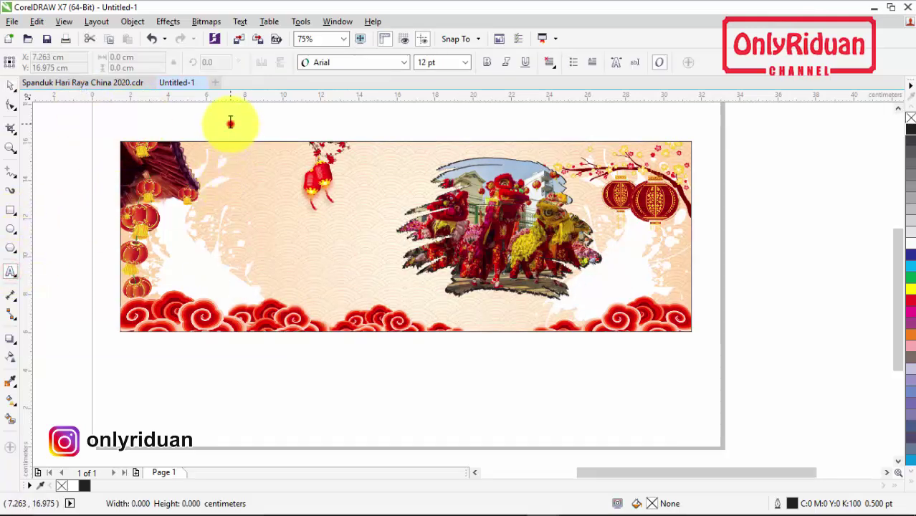
{"action": "left_click", "coordinate": [230, 125]}
{"action": "type", "text": "Selamat"}
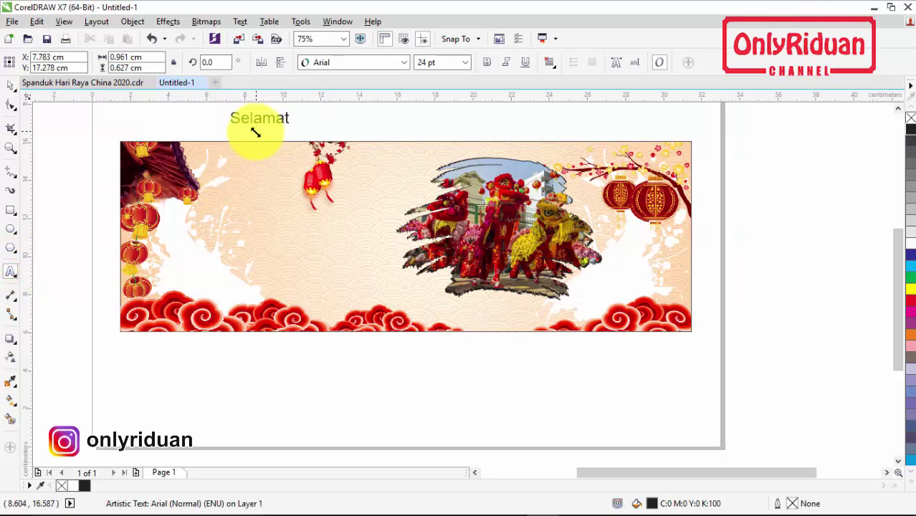
{"action": "left_click", "coordinate": [10, 85]}
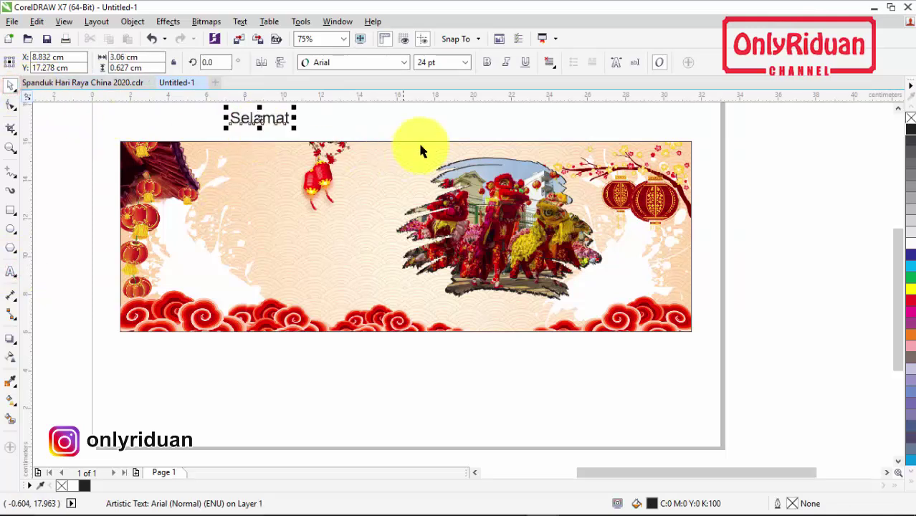
{"action": "left_click", "coordinate": [403, 63]}
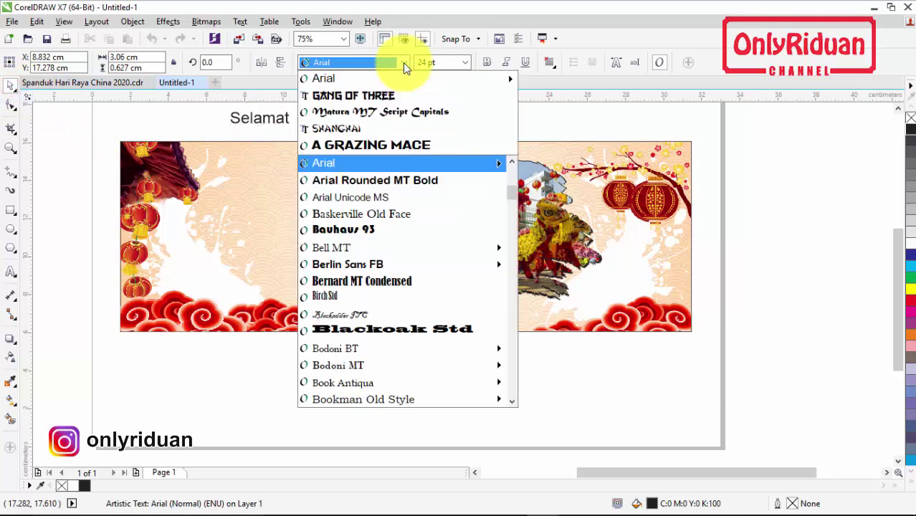
{"action": "left_click", "coordinate": [372, 118]}
{"action": "left_click_drag", "start_coordinate": [259, 118], "coordinate": [292, 170]}
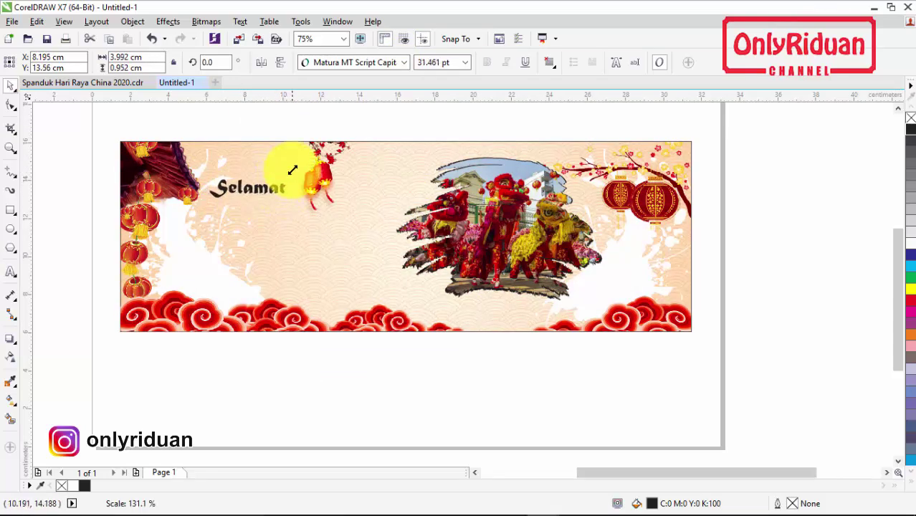
Add the text "TAHUN BARU IMLEK" below "Selamat" and set it in the Gang of Three font used in the finished banner file
{"action": "left_click", "coordinate": [11, 271]}
{"action": "left_click", "coordinate": [198, 231]}
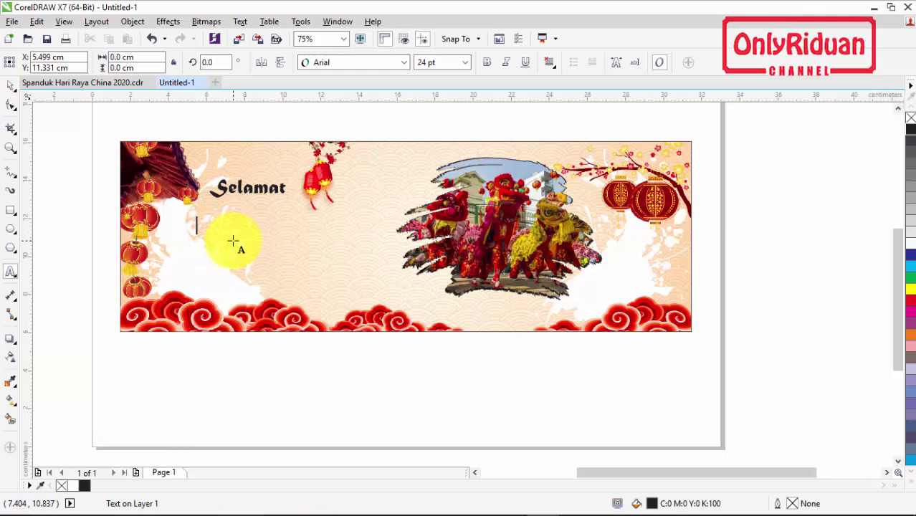
{"action": "type", "text": "TAHUN BARU IMLEK"}
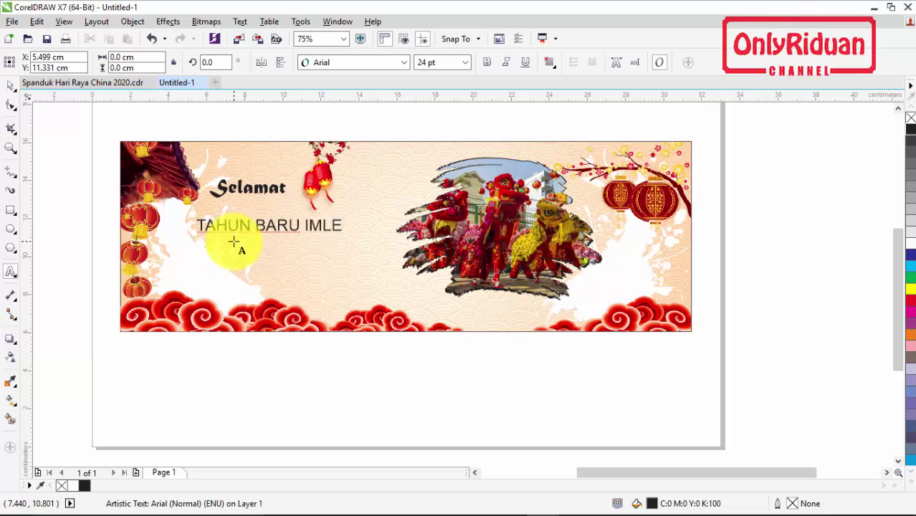
{"action": "left_click", "coordinate": [62, 84]}
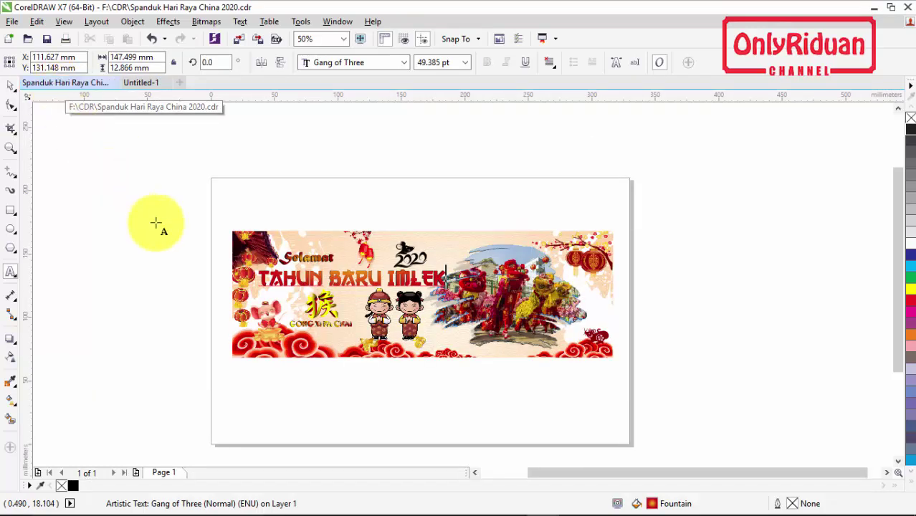
{"action": "left_click", "coordinate": [141, 85]}
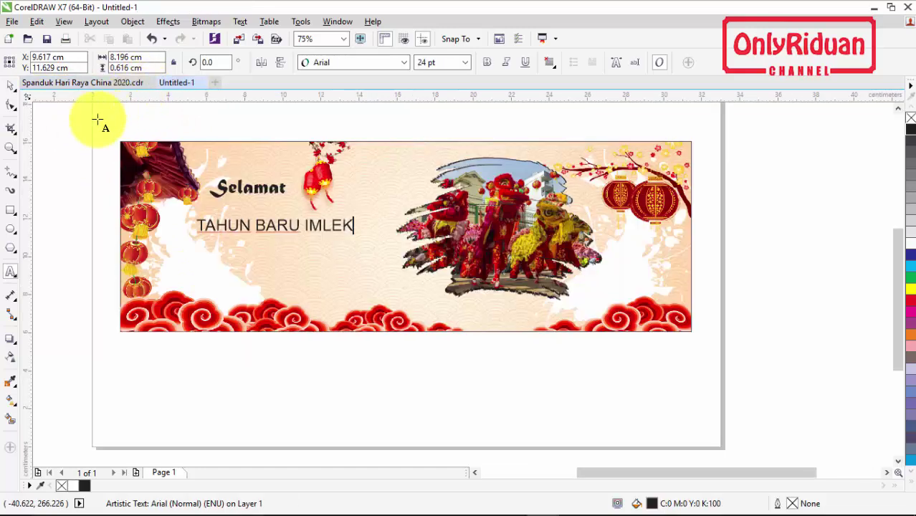
{"action": "left_click", "coordinate": [407, 62]}
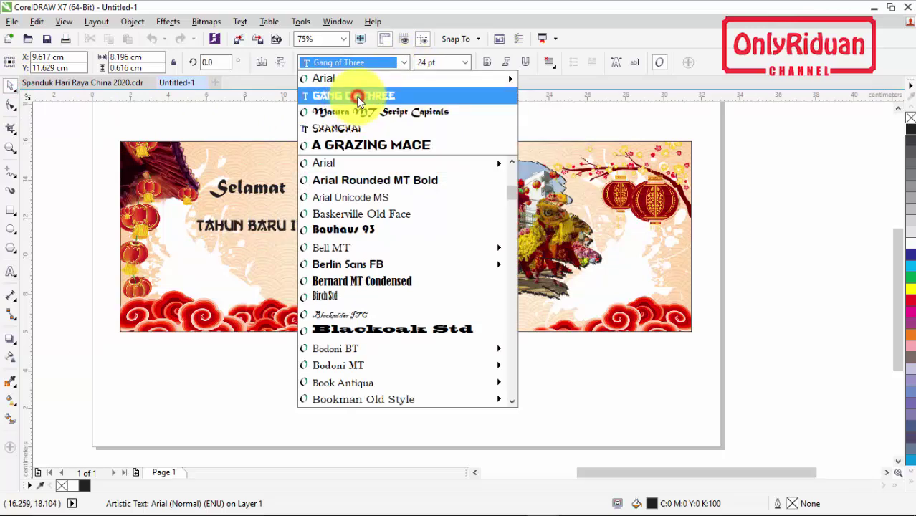
{"action": "left_click", "coordinate": [355, 97]}
Enlarge "TAHUN BARU IMLEK" to about 12.7 × 1.1 cm and place it just below "Selamat", reaching the brush photo's left edge
{"action": "left_click_drag", "start_coordinate": [338, 236], "coordinate": [385, 251]}
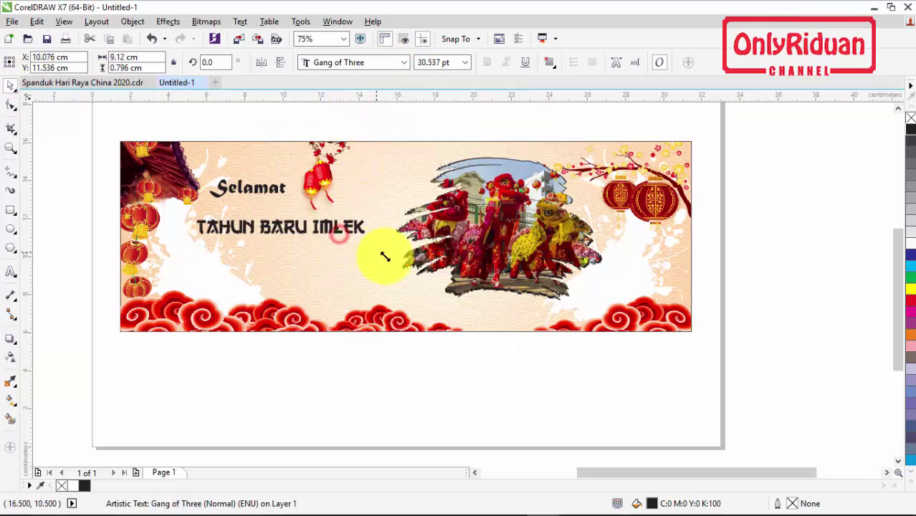
{"action": "left_click_drag", "start_coordinate": [189, 213], "coordinate": [164, 212]}
{"action": "mouse_move", "coordinate": [387, 212]}
{"action": "left_mouse_down"}
{"action": "mouse_move", "coordinate": [409, 199]}
{"action": "mouse_move", "coordinate": [391, 209]}
{"action": "left_mouse_up"}
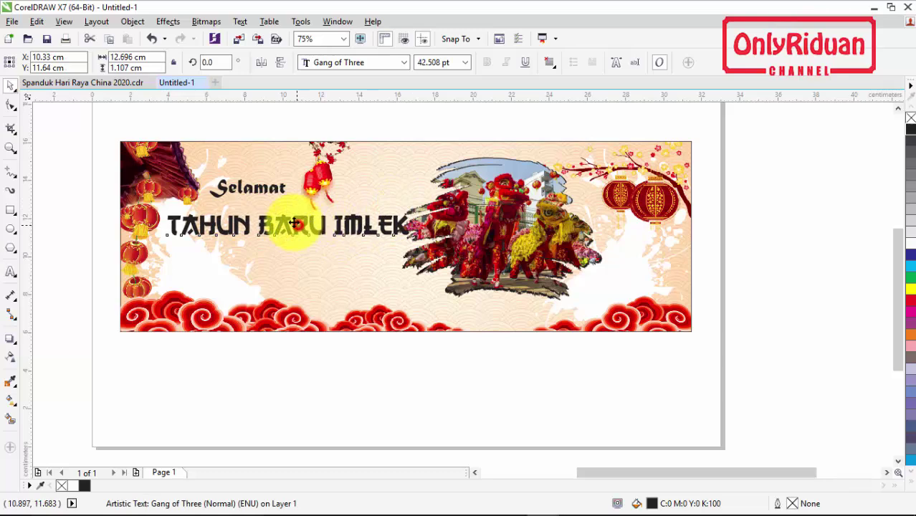
{"action": "left_click_drag", "start_coordinate": [298, 225], "coordinate": [294, 217]}
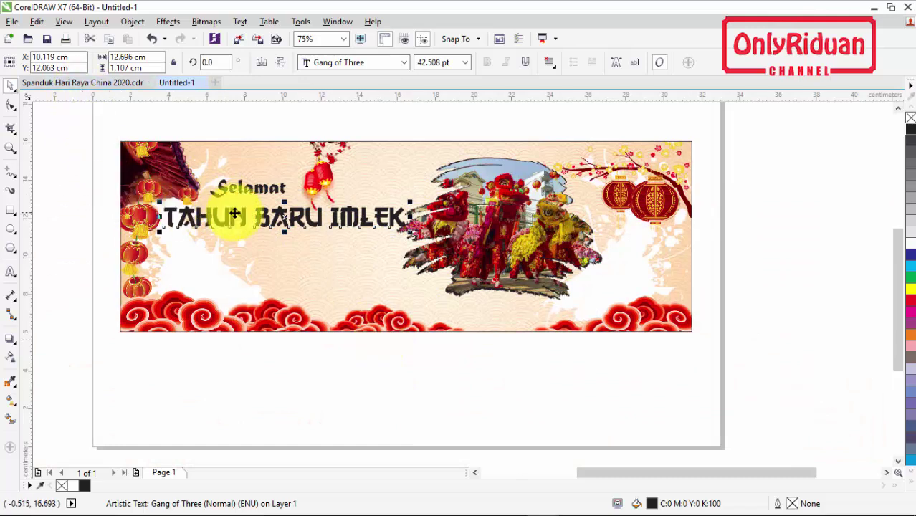
Check the heading's styling in Spanduk Hari Raya China 2020.cdr and place a copy of "TAHUN BARU IMLEK" below and slightly right of the original
{"action": "left_click", "coordinate": [103, 83]}
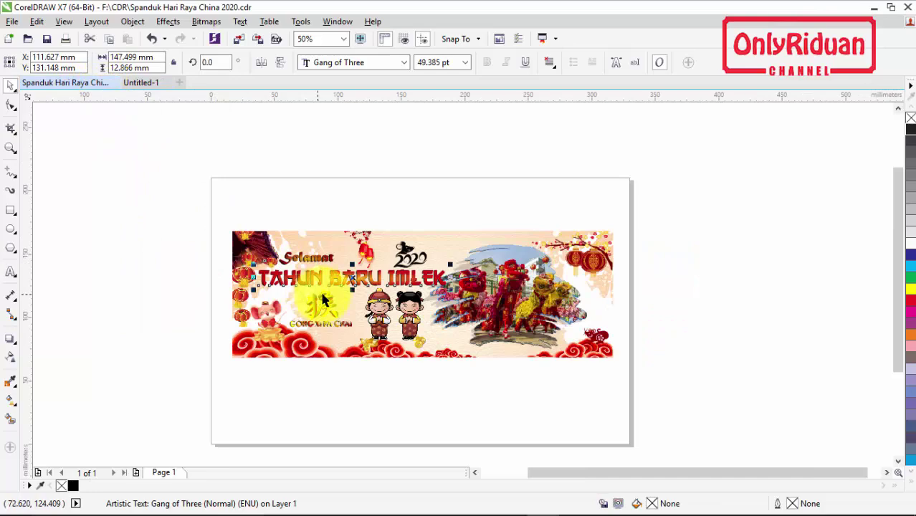
{"action": "scroll", "coordinate": [344, 284], "scroll_direction": "up", "scroll_amount": 2}
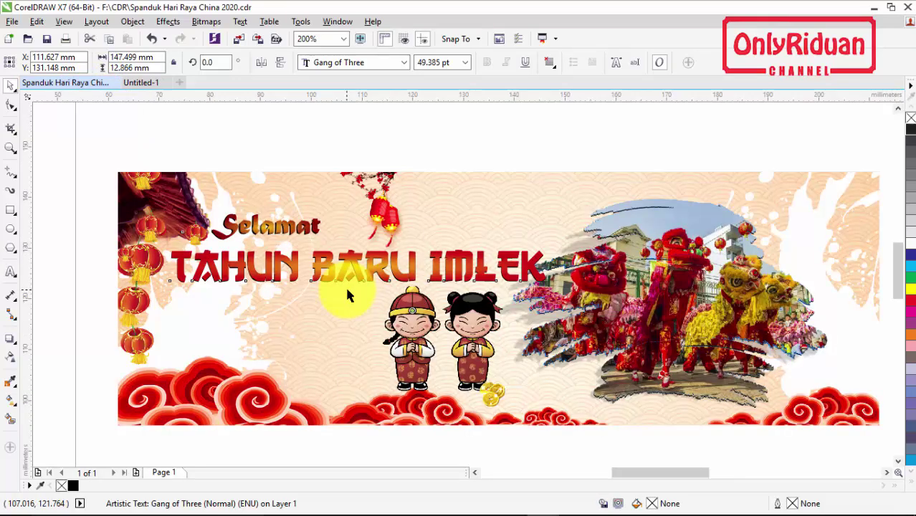
{"action": "scroll", "coordinate": [347, 291], "scroll_direction": "up", "scroll_amount": 1}
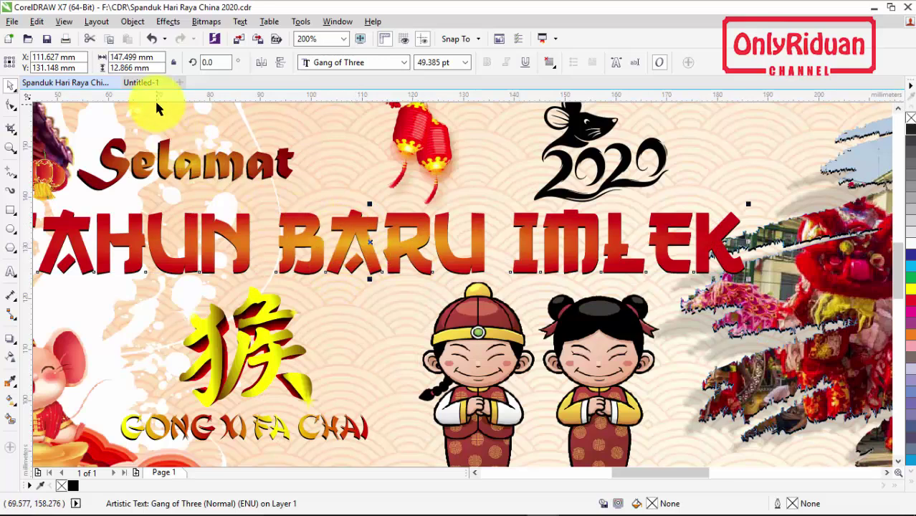
{"action": "left_click", "coordinate": [144, 83]}
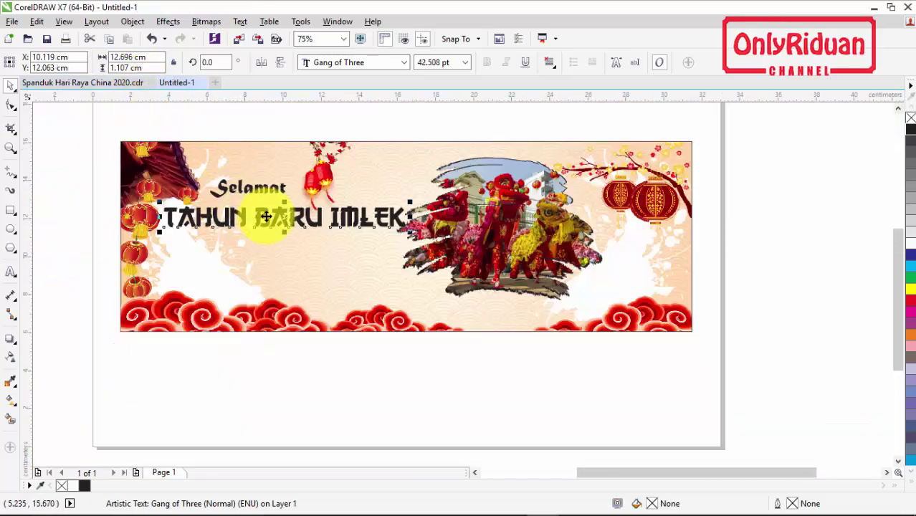
{"action": "scroll", "coordinate": [269, 218], "scroll_direction": "up", "scroll_amount": 2}
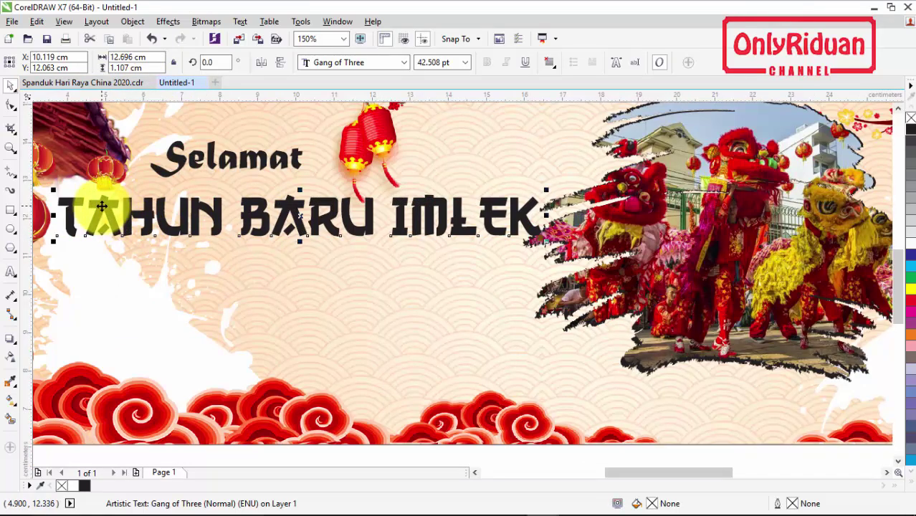
{"action": "left_click_drag", "start_coordinate": [112, 217], "coordinate": [153, 266]}
{"action": "right_click", "coordinate": [153, 265]}
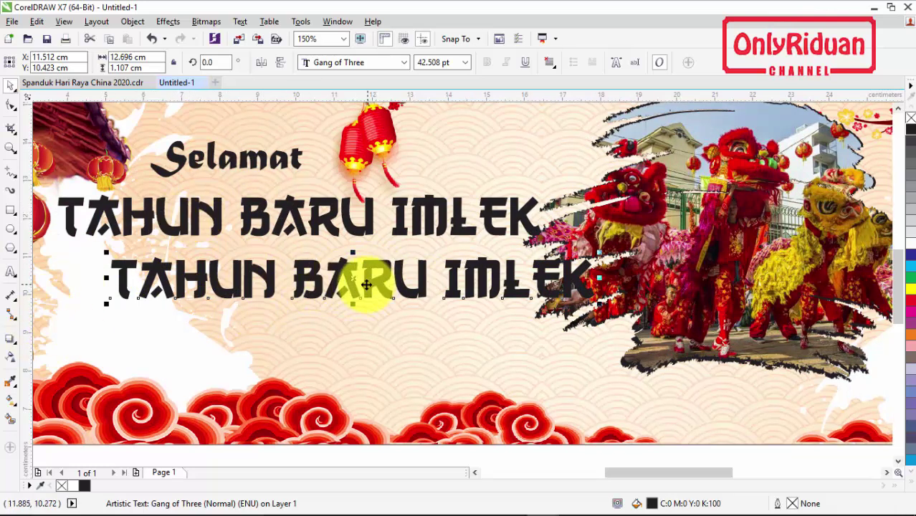
Apply an elliptical fountain fill to the lower copy of "TAHUN BARU IMLEK"
{"action": "left_click", "coordinate": [11, 400]}
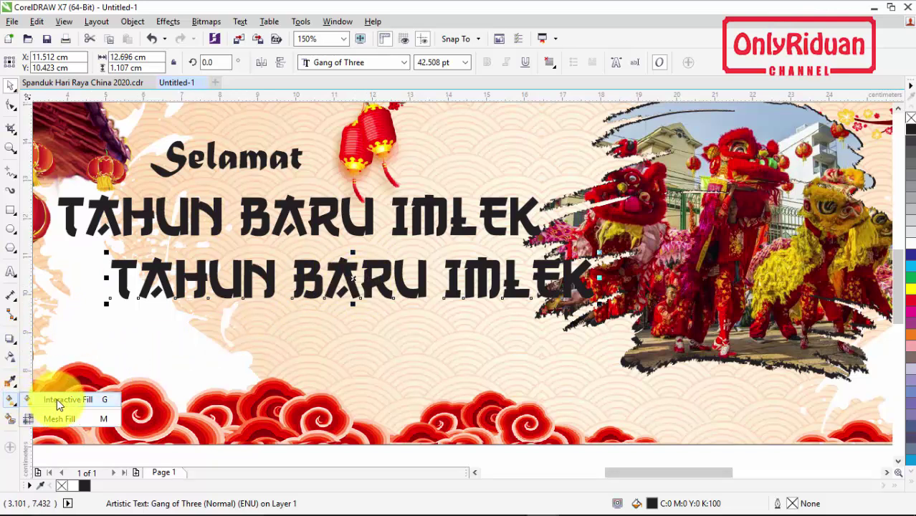
{"action": "left_click", "coordinate": [57, 398]}
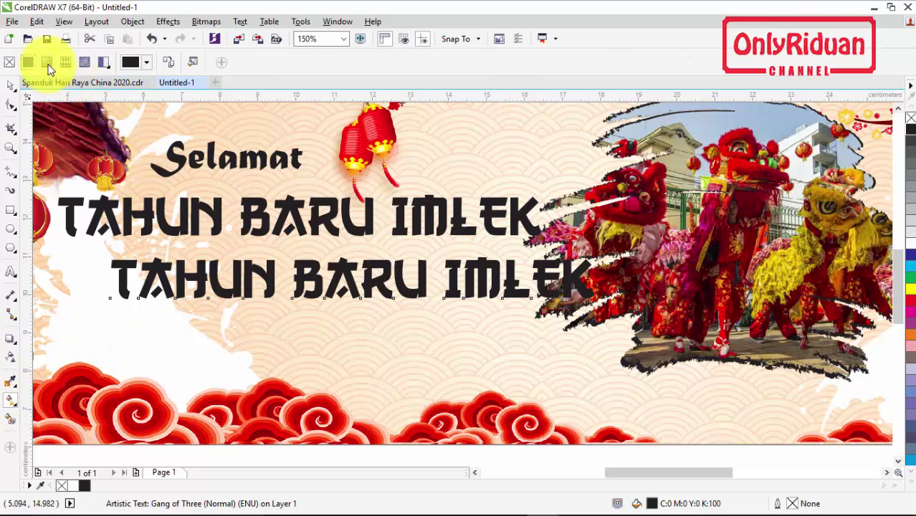
{"action": "left_click", "coordinate": [47, 64]}
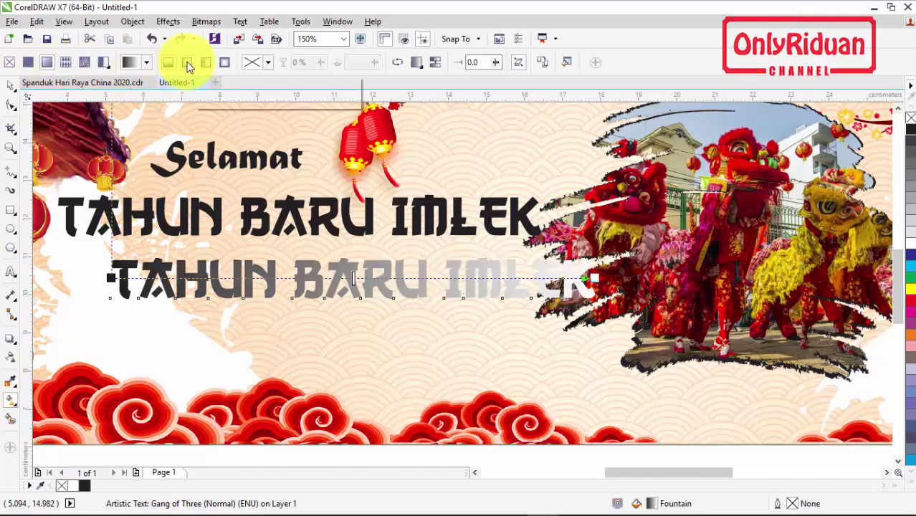
{"action": "left_click", "coordinate": [190, 65]}
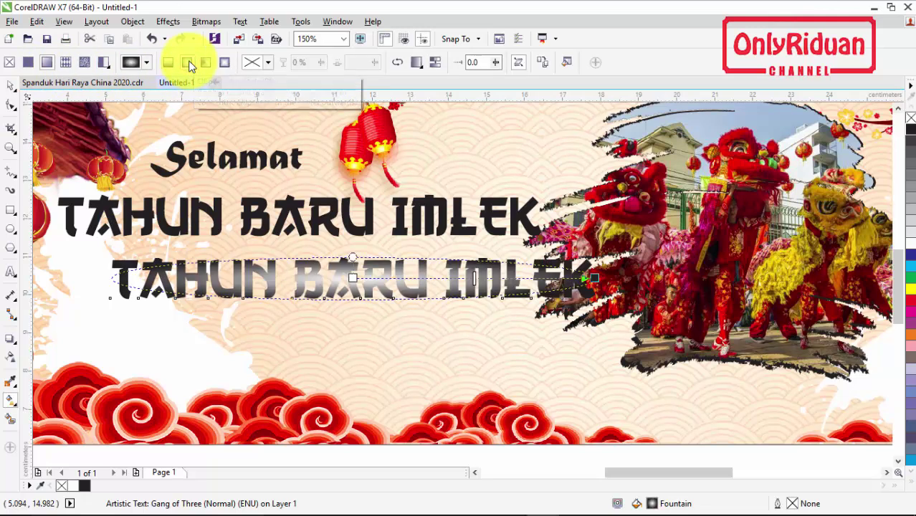
Set the outer colour of the lower heading's gradient to dark red #8B0007, sampled from the red cloud ornaments
{"action": "left_click", "coordinate": [596, 277]}
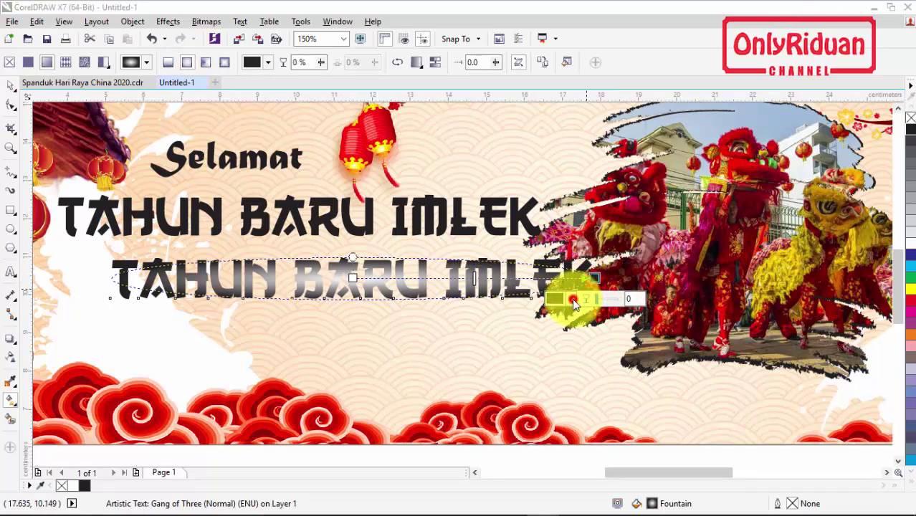
{"action": "left_click", "coordinate": [571, 298]}
{"action": "left_click", "coordinate": [599, 328]}
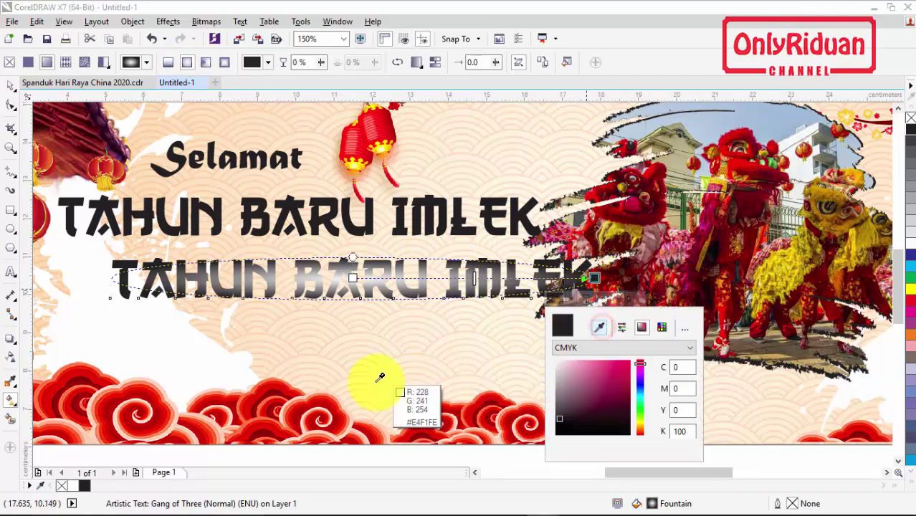
{"action": "left_click", "coordinate": [278, 388]}
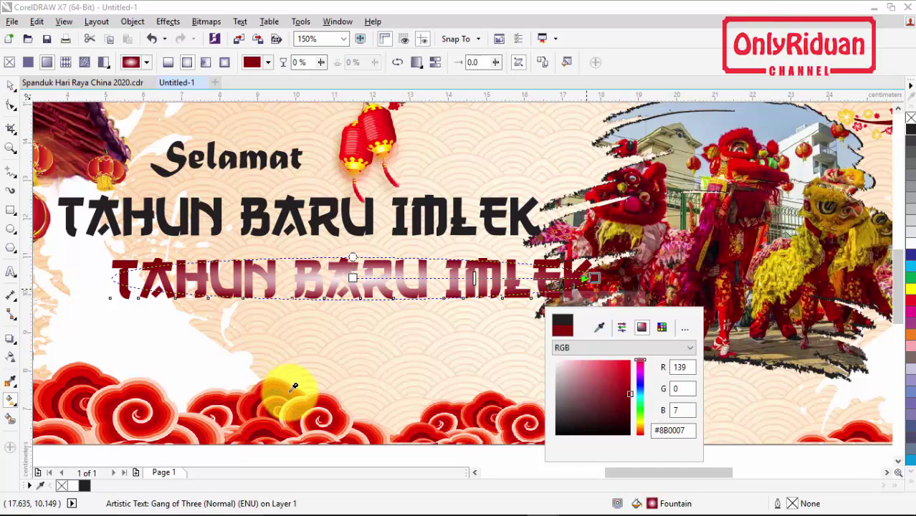
{"action": "left_click", "coordinate": [278, 389]}
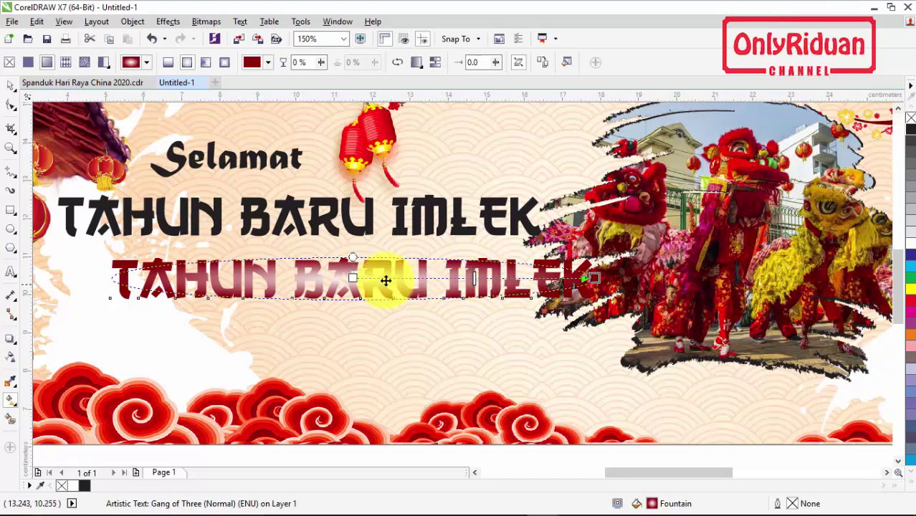
Set the gradient's centre colour to yellow C6 M13 Y100 K0, sampled from the yellow lion costume in the Barongsai photo
{"action": "left_click", "coordinate": [354, 278]}
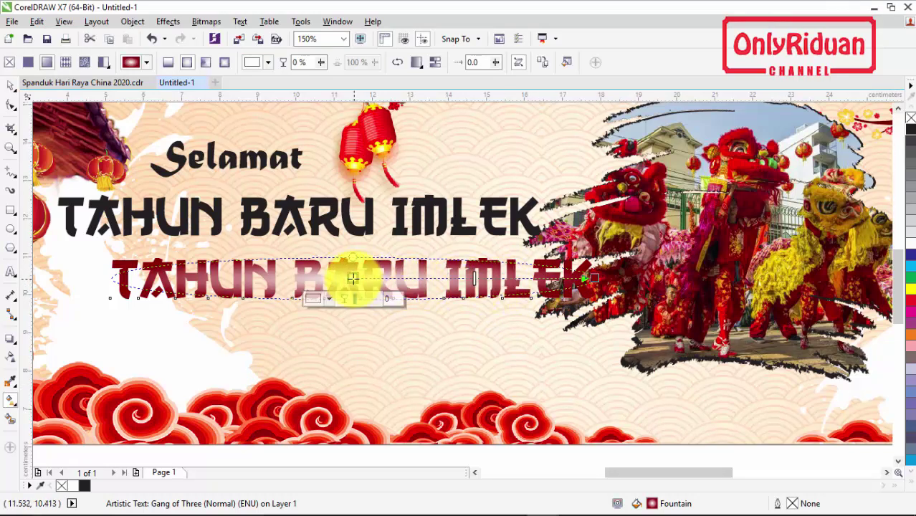
{"action": "left_click", "coordinate": [327, 300]}
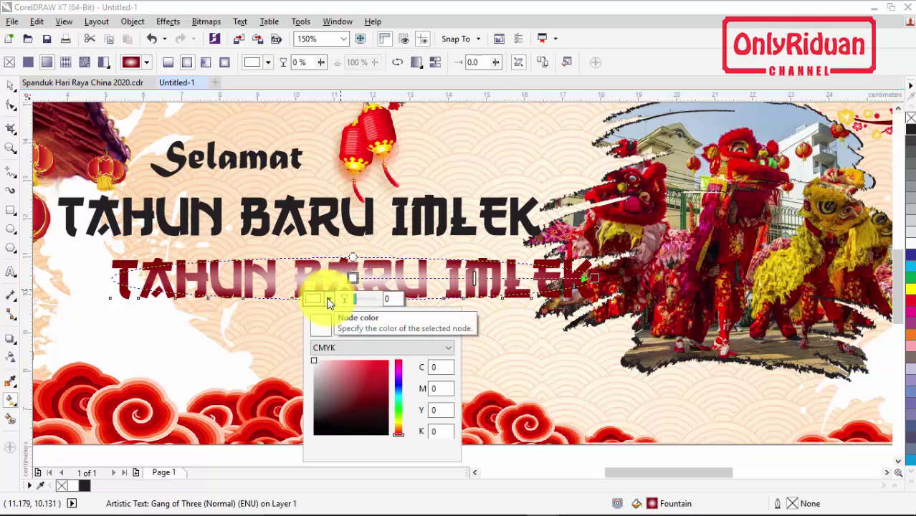
{"action": "left_click", "coordinate": [358, 326]}
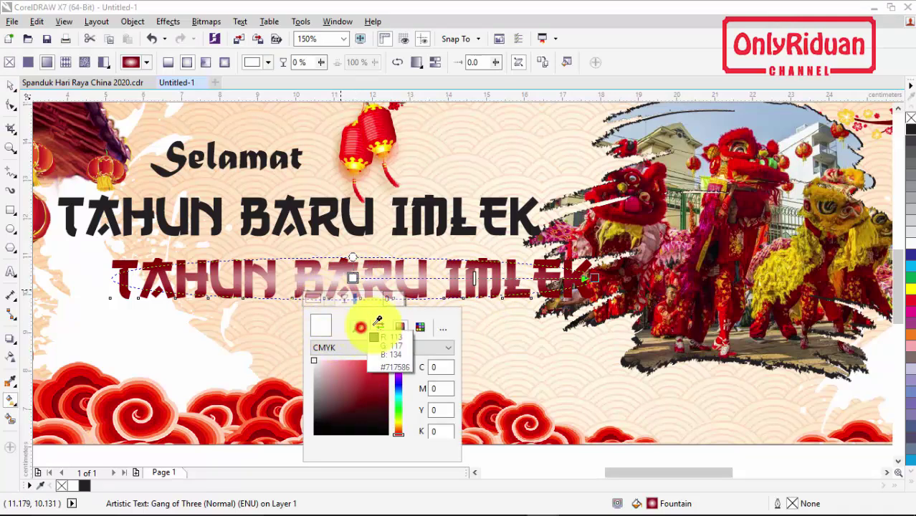
{"action": "left_click", "coordinate": [796, 248]}
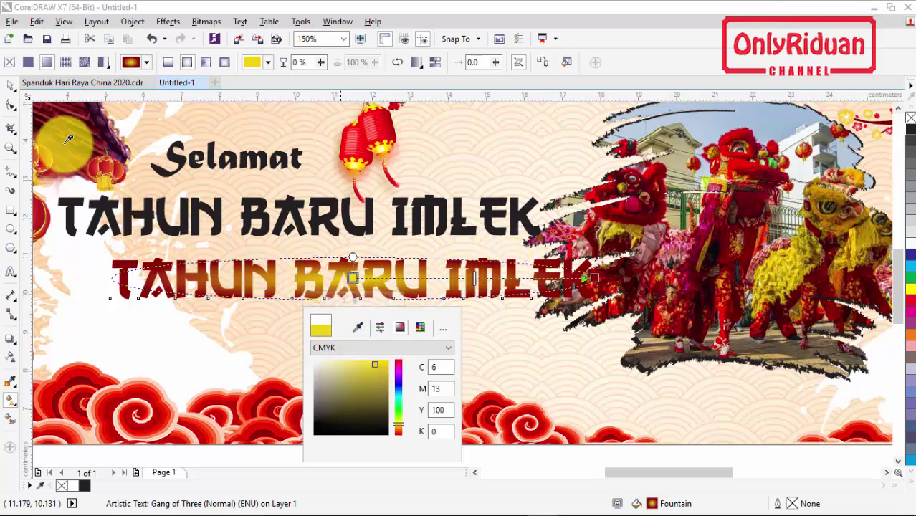
{"action": "left_click", "coordinate": [10, 84]}
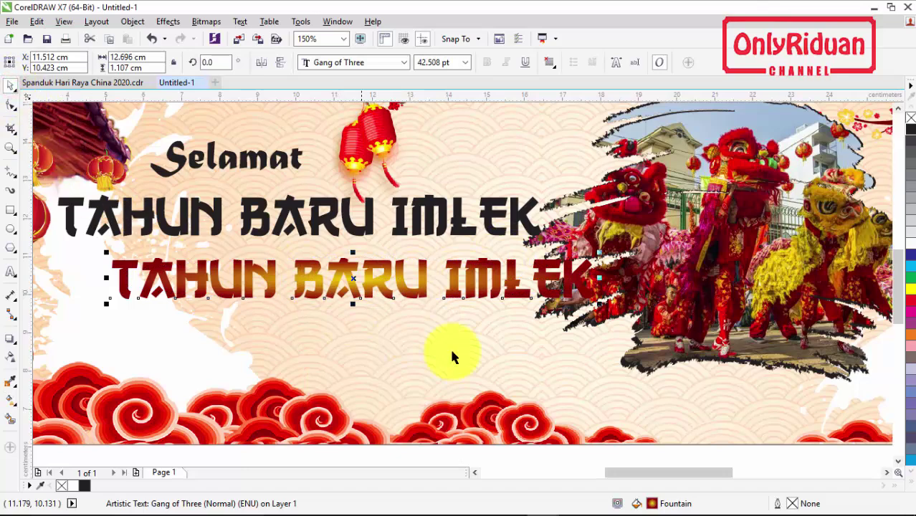
Move the gradient "TAHUN BARU IMLEK" onto the black original, offset slightly up and right so the black forms a shadow edge
{"action": "left_click_drag", "start_coordinate": [352, 280], "coordinate": [304, 217]}
{"action": "key", "text": "Up"}
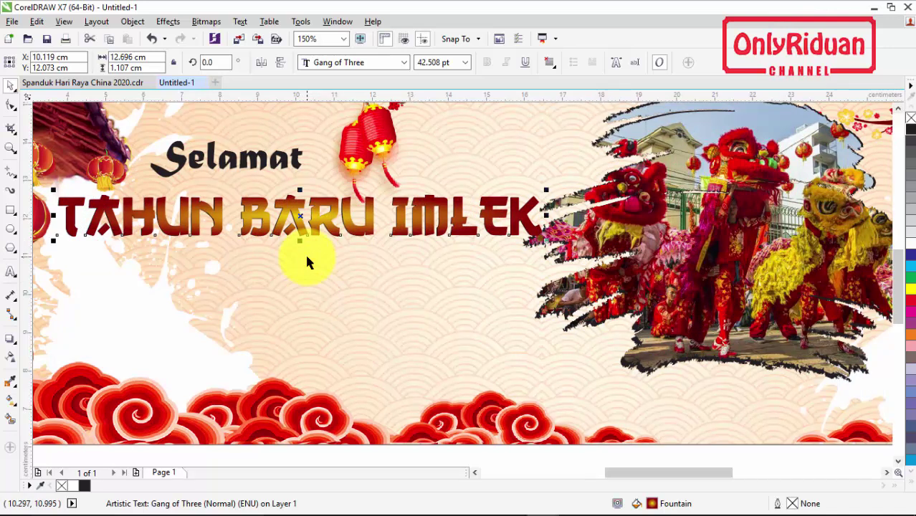
{"action": "key", "text": "Up"}
{"action": "key", "text": "Right"}
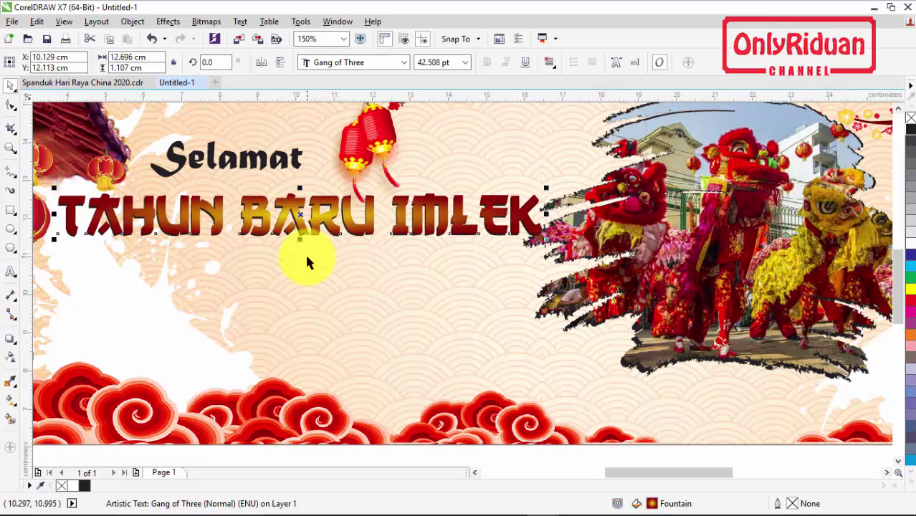
{"action": "key", "text": "Up"}
{"action": "key", "text": "Right"}
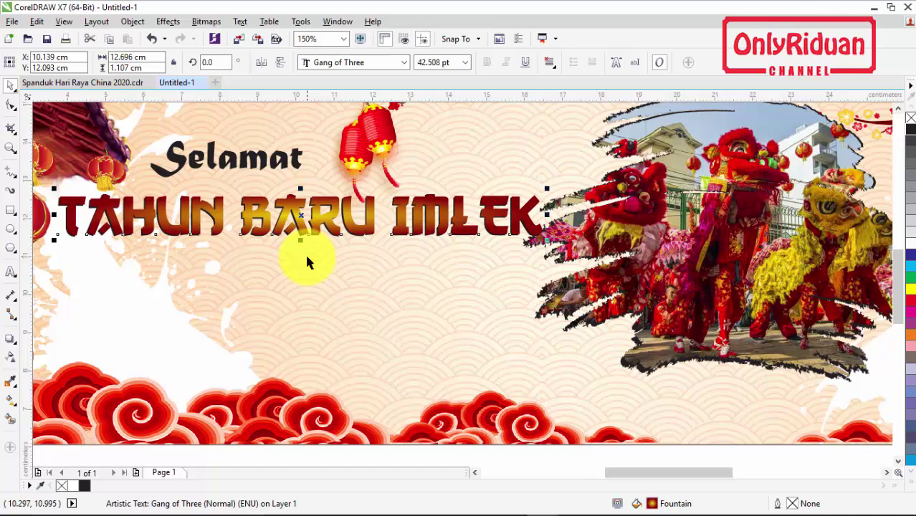
{"action": "key", "text": "Up"}
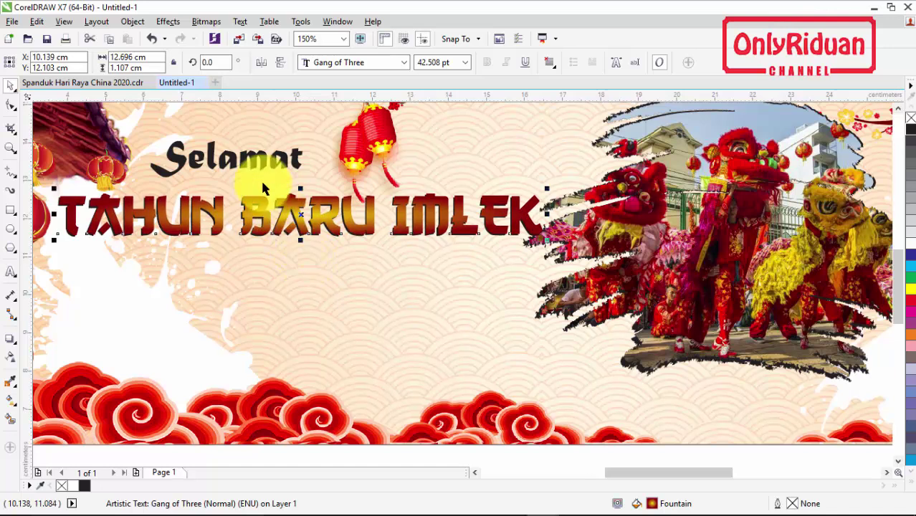
Place a copy of the "Selamat" text slightly above and to the right of the original
{"action": "left_click", "coordinate": [264, 157]}
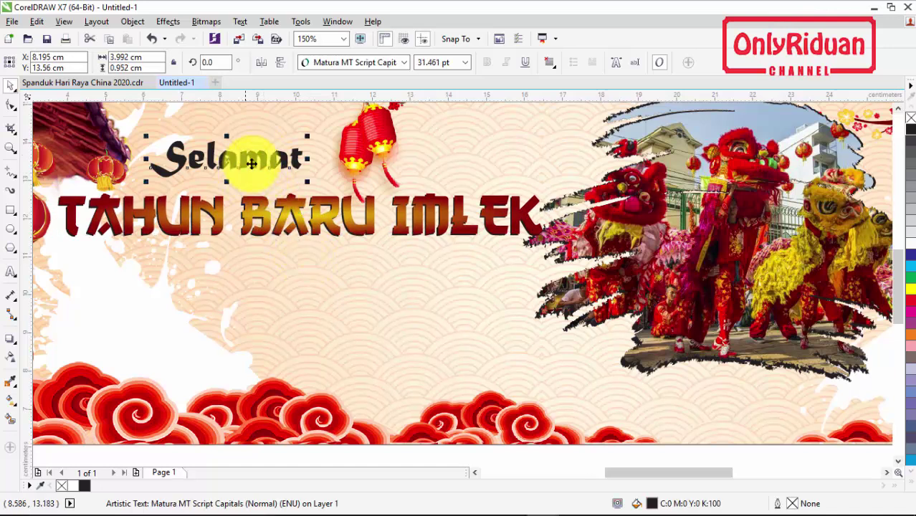
{"action": "scroll", "coordinate": [905, 113], "scroll_direction": "up", "scroll_amount": 2}
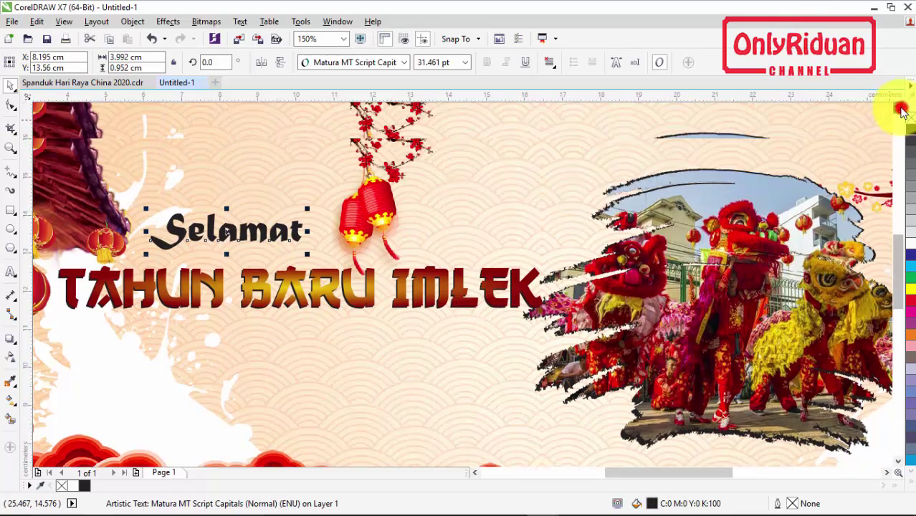
{"action": "left_click_drag", "start_coordinate": [228, 229], "coordinate": [246, 199]}
{"action": "right_click", "coordinate": [251, 202]}
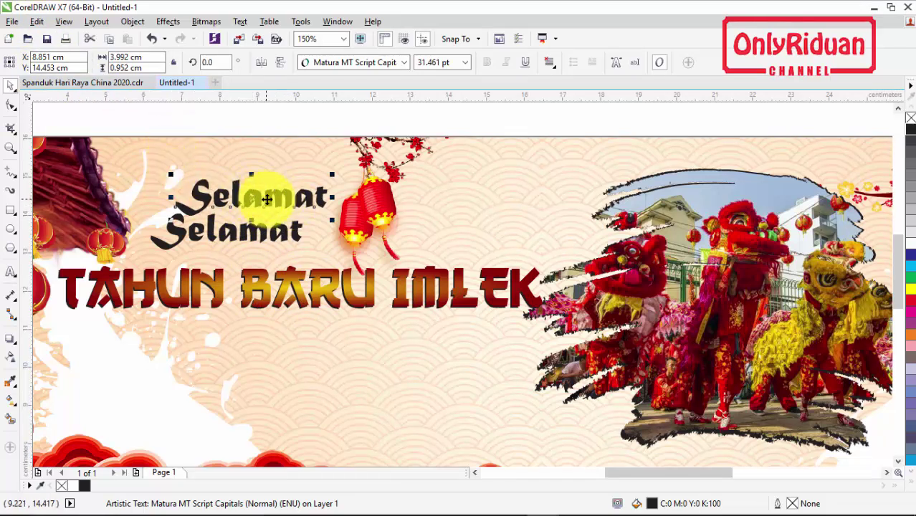
Copy the outline pen, outline colour and fill from the gradient "TAHUN BARU IMLEK" to the upper "Selamat" copy
{"action": "left_click", "coordinate": [36, 21]}
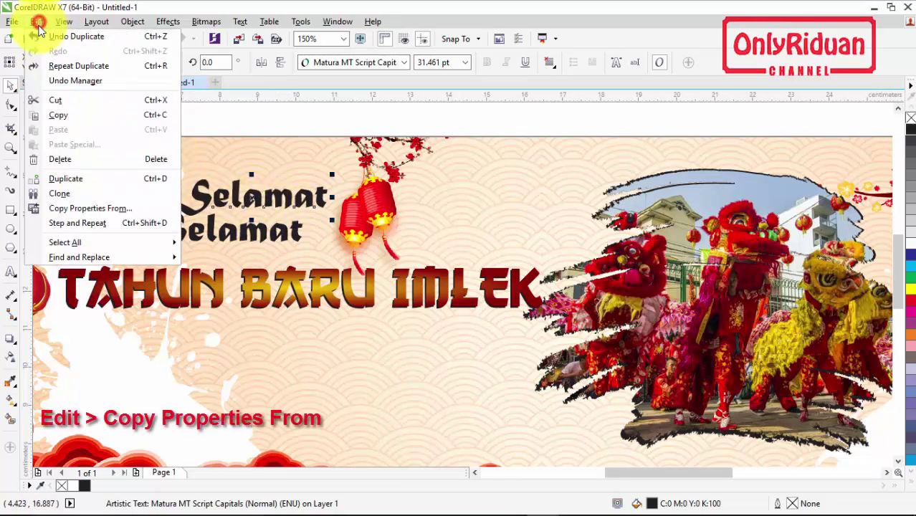
{"action": "left_click", "coordinate": [96, 208]}
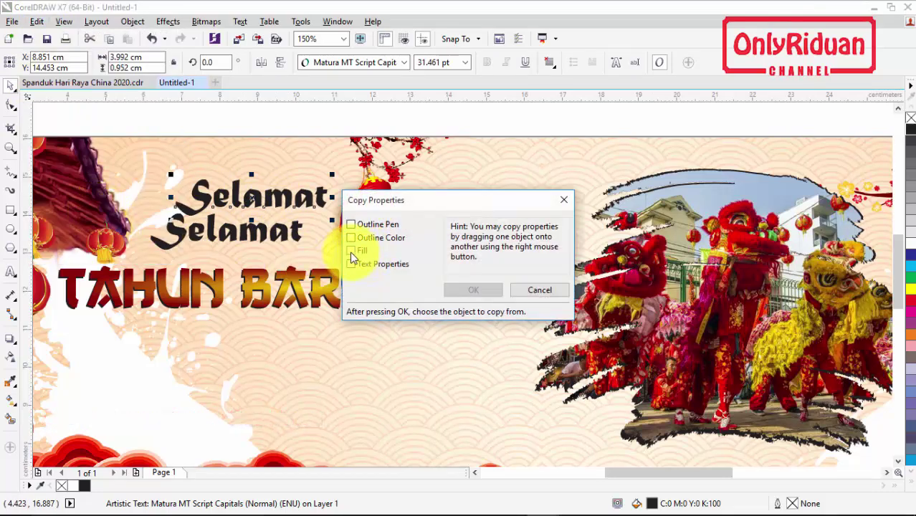
{"action": "left_click", "coordinate": [350, 250]}
{"action": "left_click", "coordinate": [350, 237]}
{"action": "left_click", "coordinate": [350, 224]}
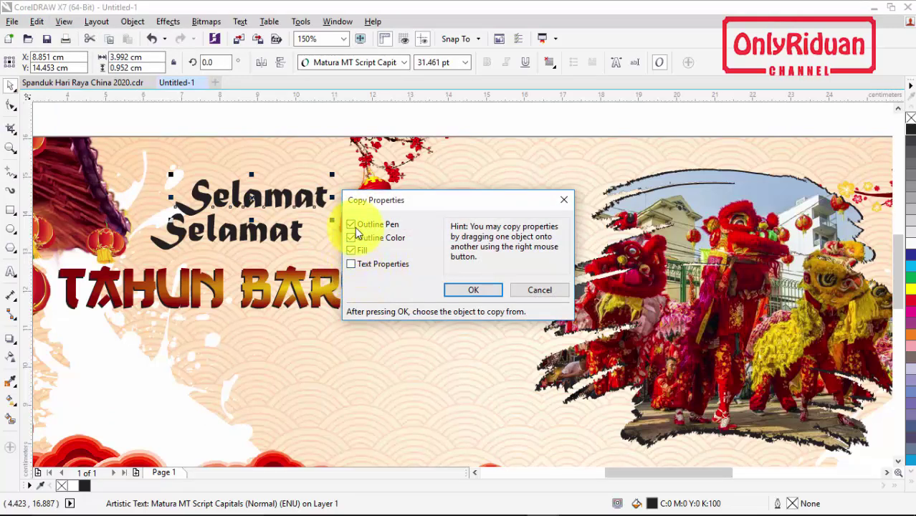
{"action": "left_click", "coordinate": [482, 291]}
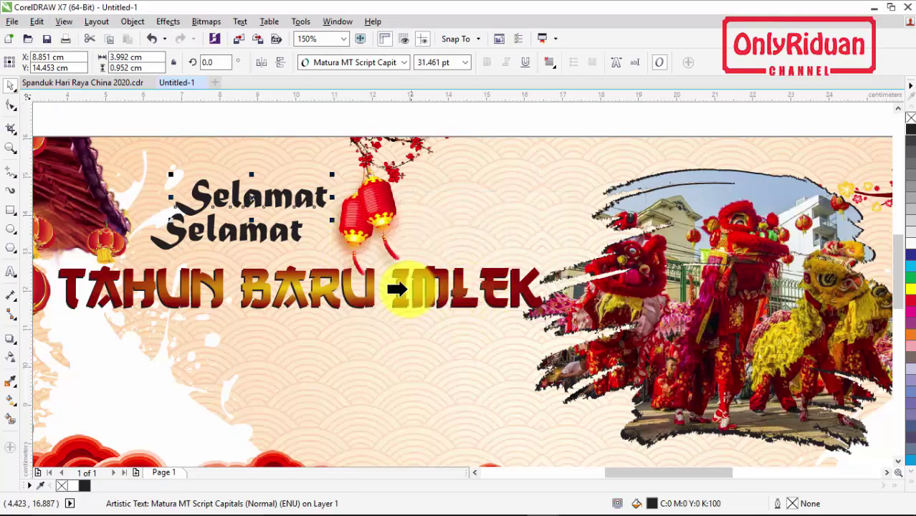
{"action": "left_click", "coordinate": [317, 273]}
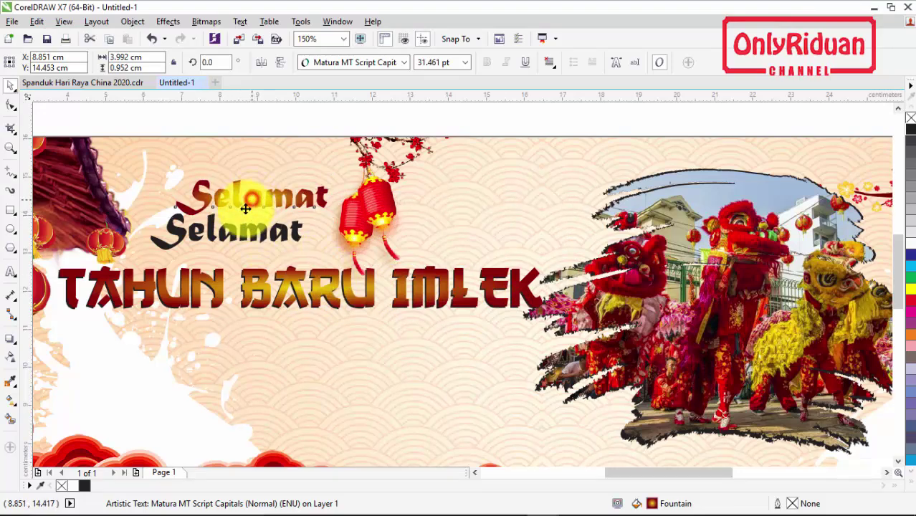
Place the gradient "Selamat" over the black original, above the "TAHUN BARU IMLEK" heading
{"action": "left_click_drag", "start_coordinate": [247, 195], "coordinate": [224, 234]}
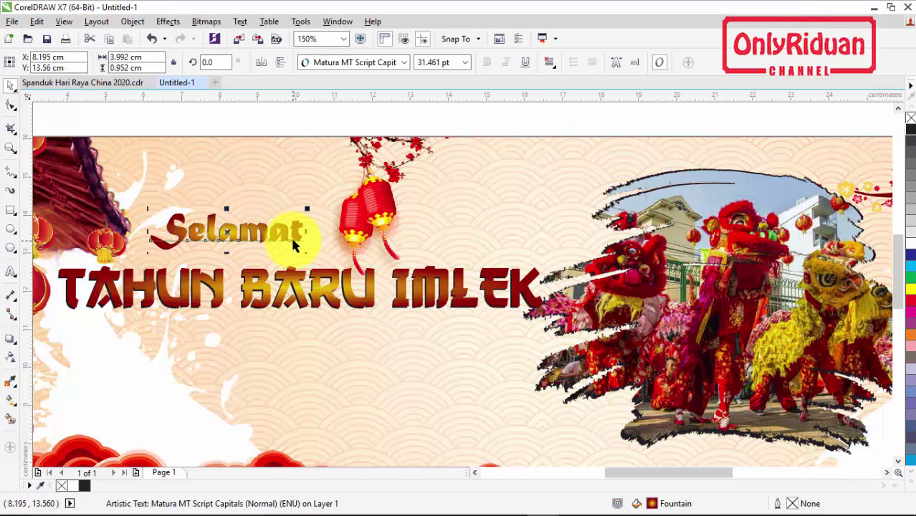
{"action": "left_click", "coordinate": [272, 126]}
{"action": "scroll", "coordinate": [279, 172], "scroll_direction": "down", "scroll_amount": 2}
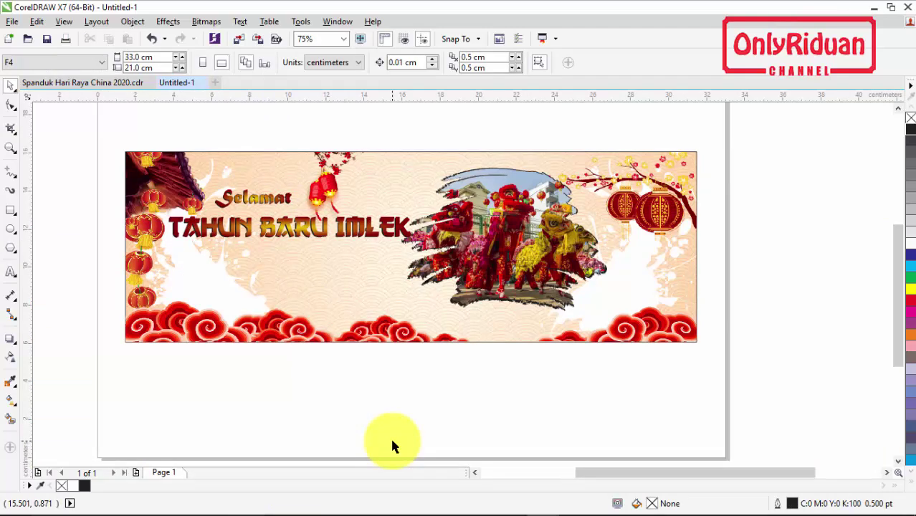
Import the "2020 tahun tikus" image at about 3.3 × 3.6 cm below the word "TAHUN", beside the hanging lanterns
{"action": "left_click", "coordinate": [12, 22]}
{"action": "left_click", "coordinate": [51, 228]}
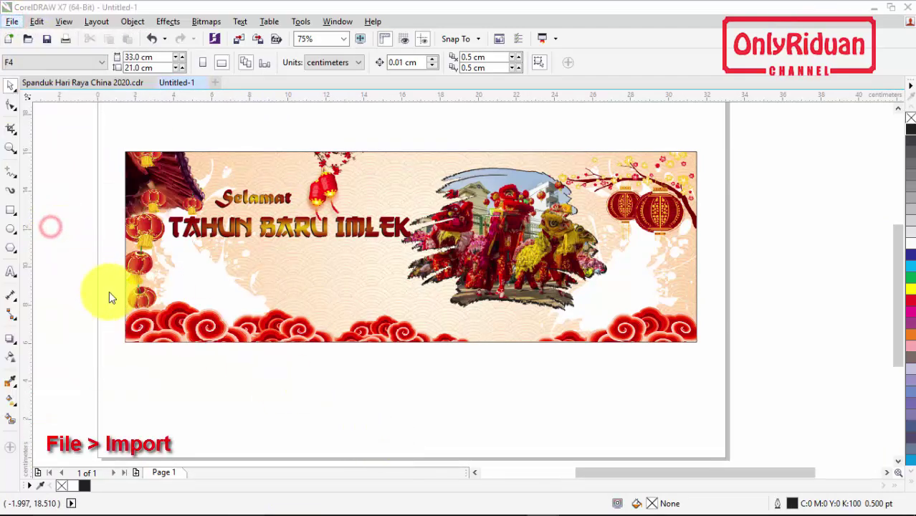
{"action": "left_click", "coordinate": [351, 205]}
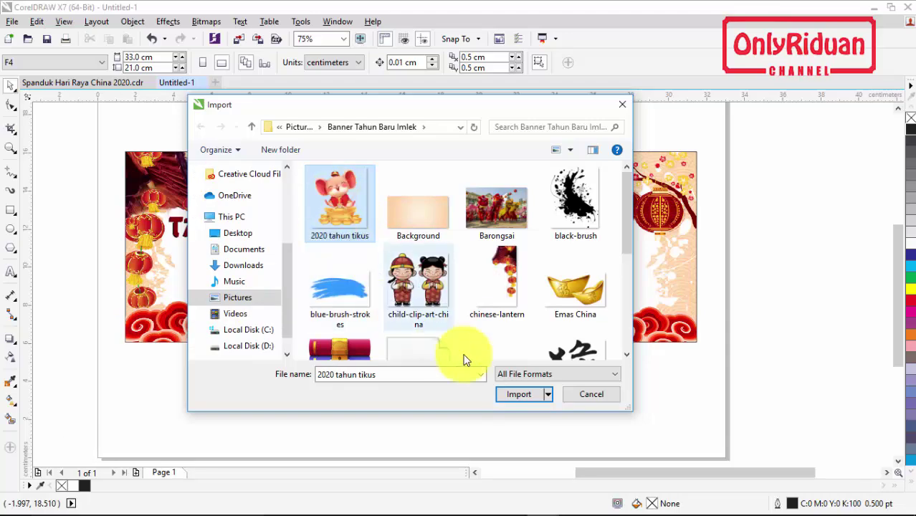
{"action": "left_click", "coordinate": [515, 394]}
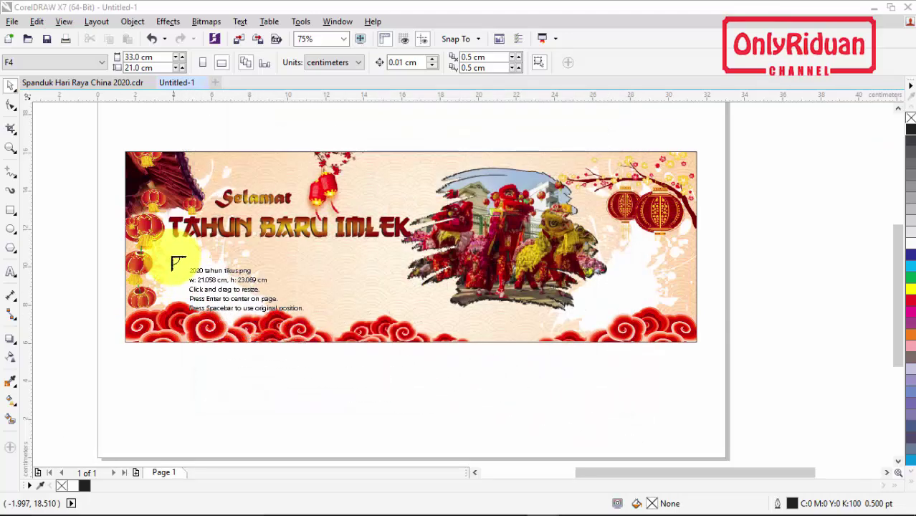
{"action": "left_click_drag", "start_coordinate": [171, 249], "coordinate": [234, 308]}
Import the "child-clip-art-china" image at about 4.7 × 4.1 cm below "BARU IMLEK", between the mouse and the brush photo
{"action": "left_click", "coordinate": [12, 21]}
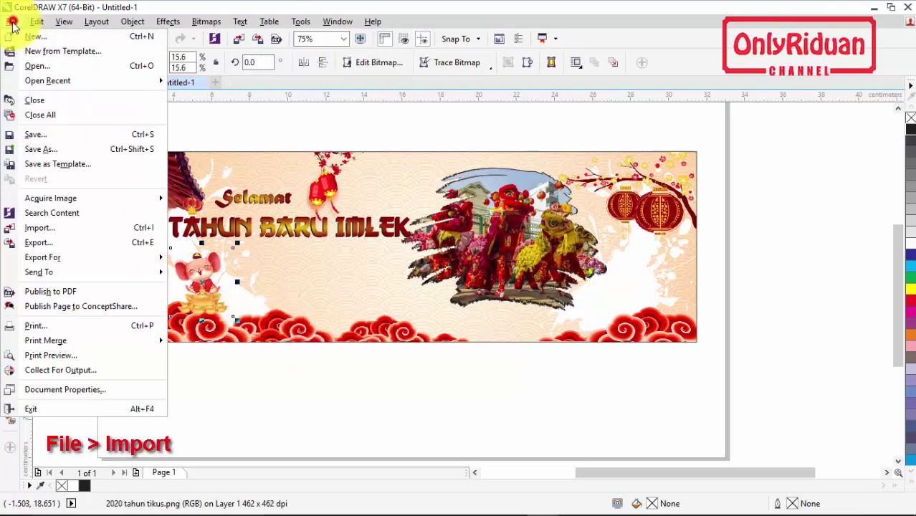
{"action": "left_click", "coordinate": [56, 228]}
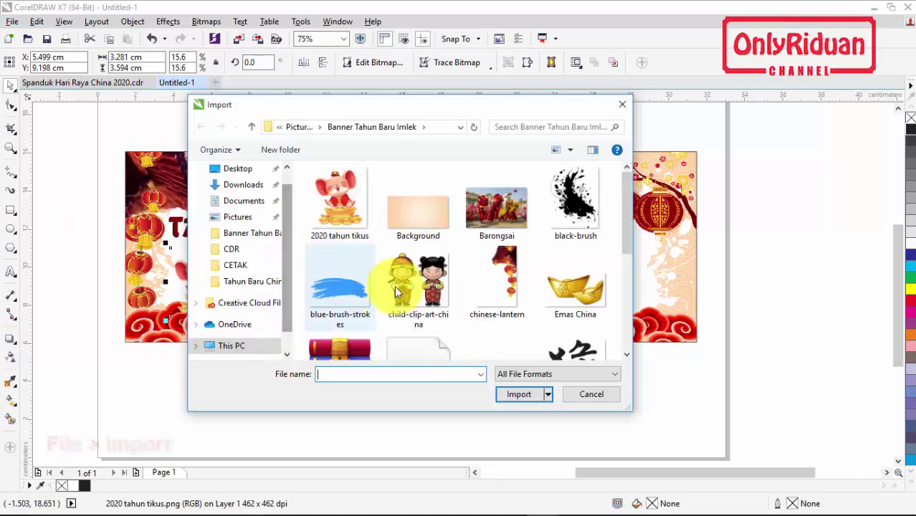
{"action": "left_click", "coordinate": [402, 301]}
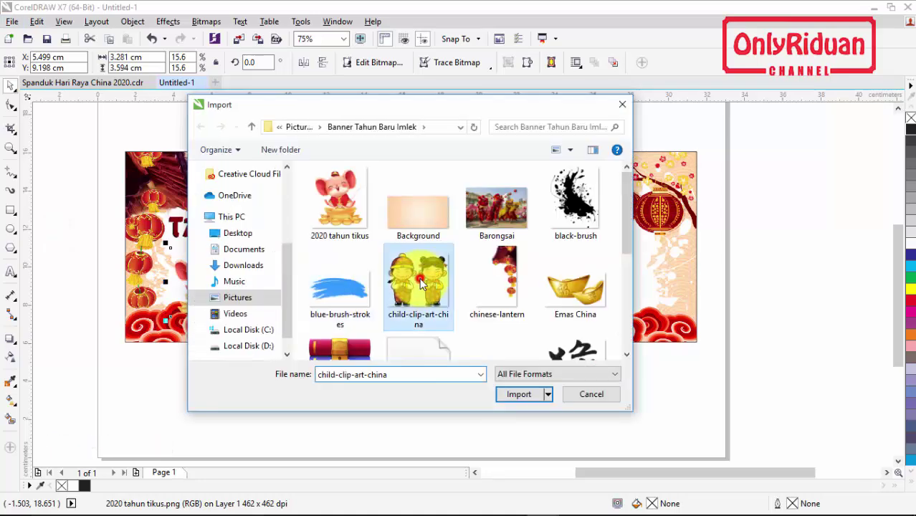
{"action": "left_click", "coordinate": [519, 394]}
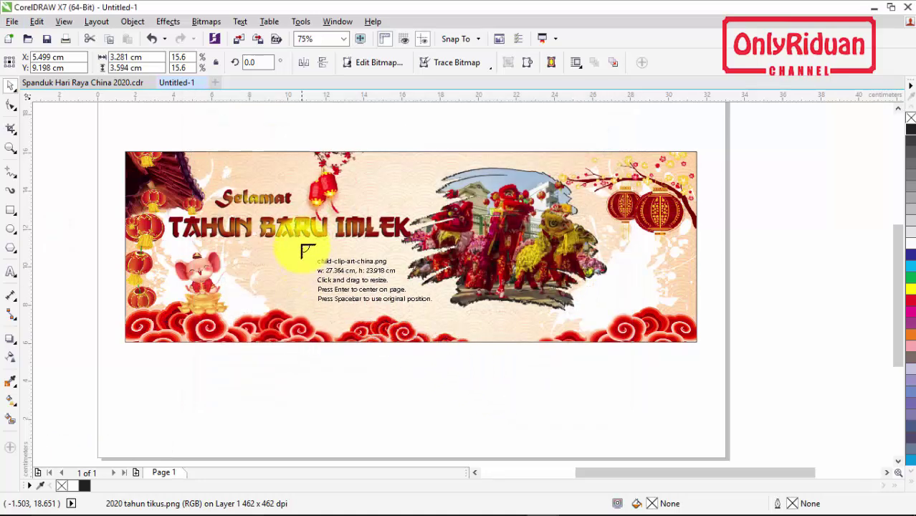
{"action": "left_click_drag", "start_coordinate": [302, 246], "coordinate": [373, 285]}
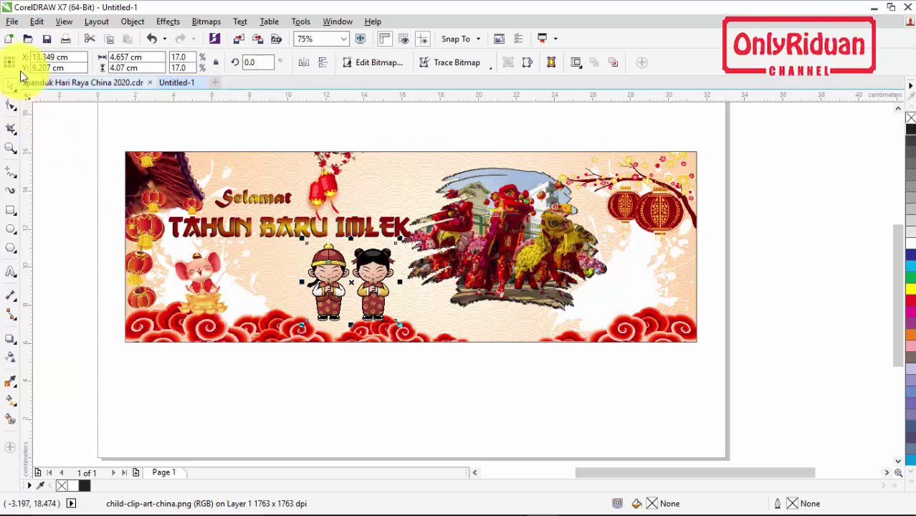
Nudge the mouse image slightly, and import "Emas China" and "Koin China" below the banner, with the coins about 1.4 × 1.4 cm
{"action": "left_click", "coordinate": [205, 279]}
{"action": "left_click_drag", "start_coordinate": [200, 272], "coordinate": [197, 269]}
{"action": "left_click", "coordinate": [12, 21]}
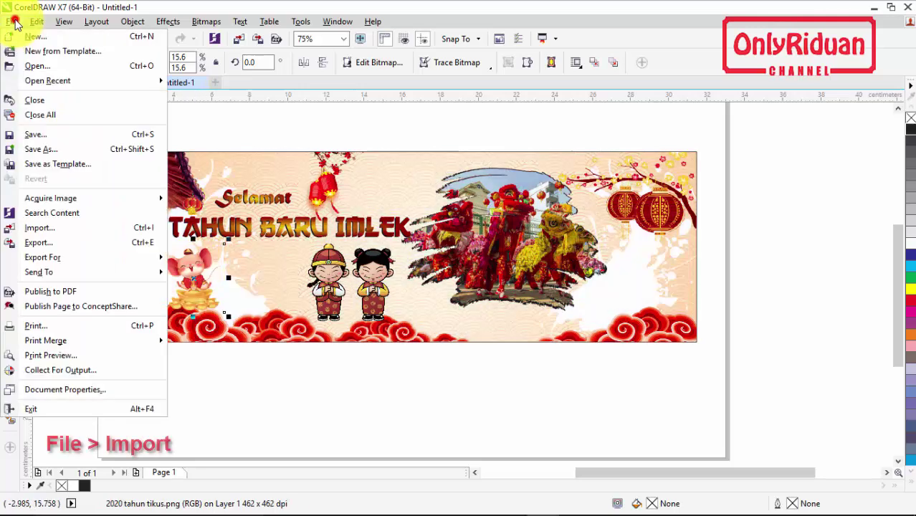
{"action": "left_click", "coordinate": [68, 231]}
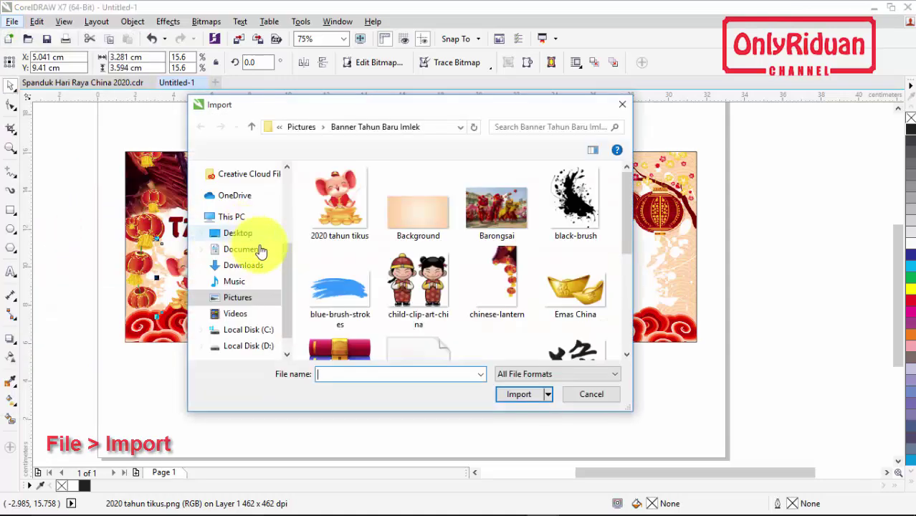
{"action": "left_click", "coordinate": [576, 289]}
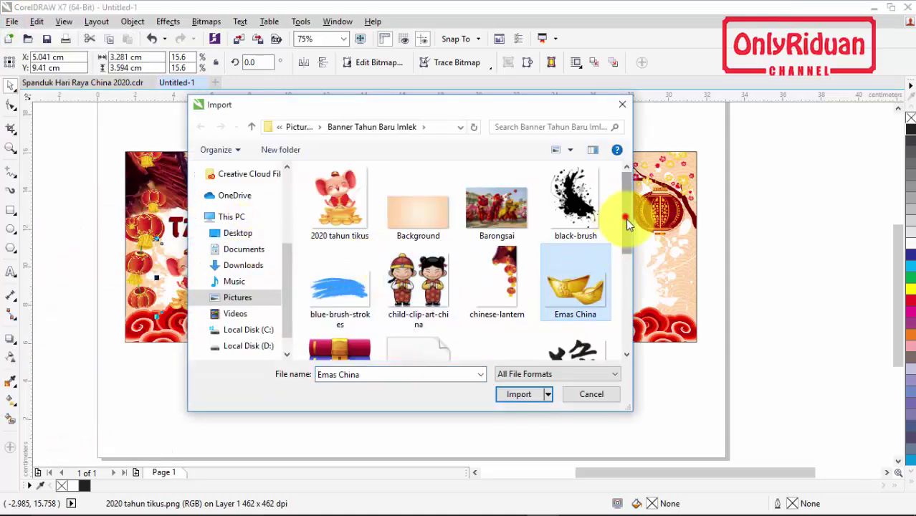
{"action": "left_click_drag", "start_coordinate": [623, 225], "coordinate": [635, 264]}
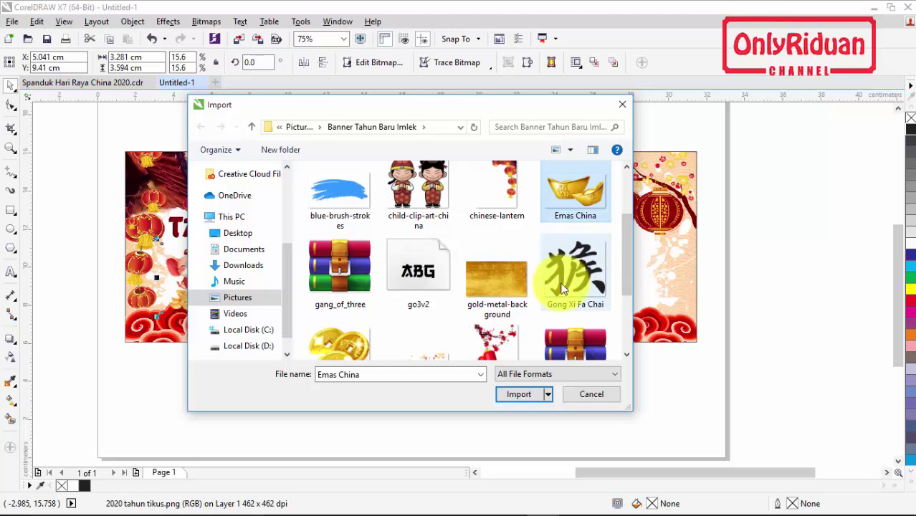
{"action": "scroll", "coordinate": [375, 332], "scroll_direction": "down", "scroll_amount": 1}
{"action": "left_click", "coordinate": [348, 345], "text": "ctrl"}
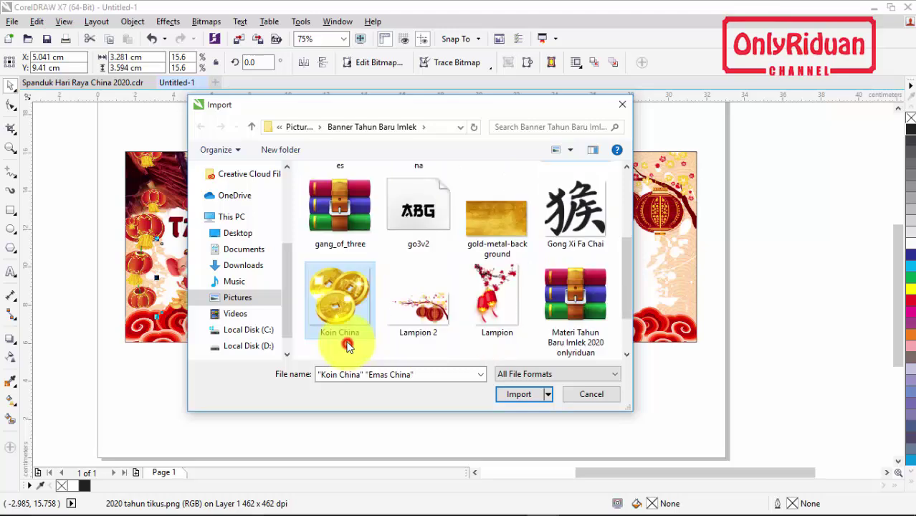
{"action": "left_click", "coordinate": [519, 394]}
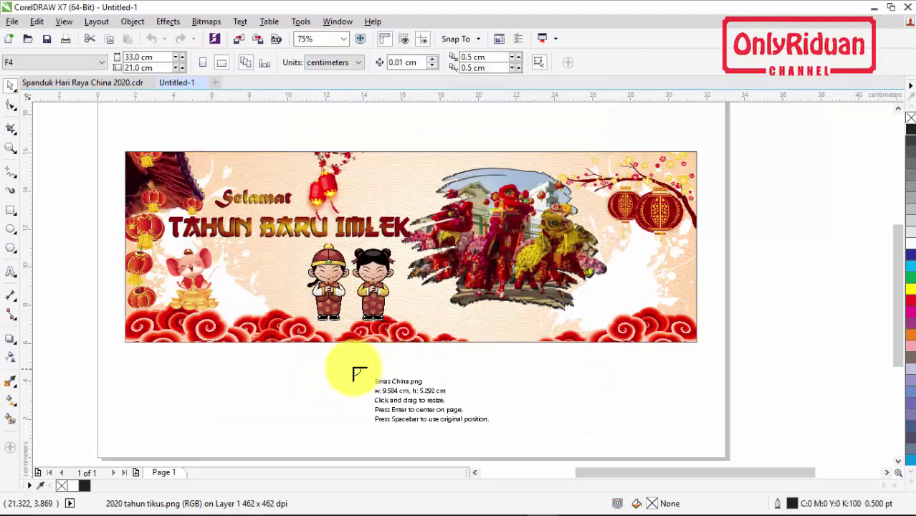
{"action": "left_click_drag", "start_coordinate": [340, 357], "coordinate": [374, 378]}
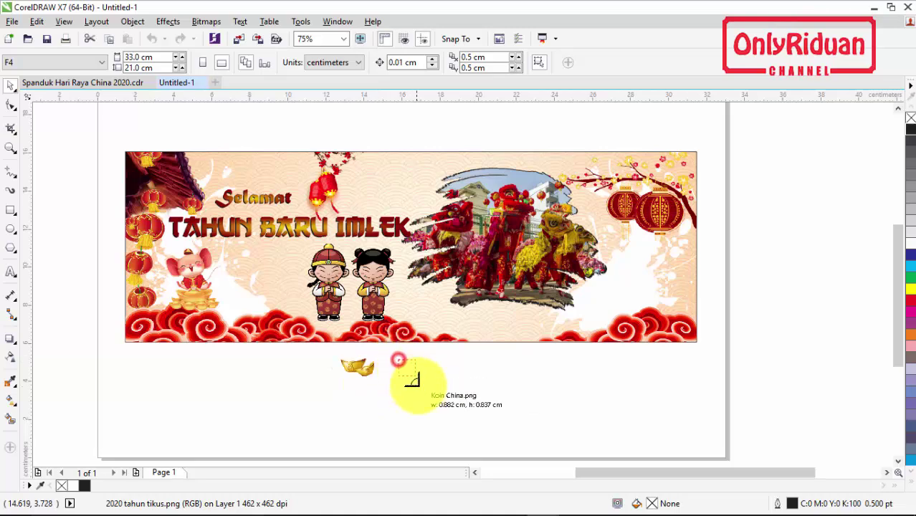
{"action": "left_click", "coordinate": [402, 377]}
Move the gold ingots onto the banner beside the boy's feet, above the red clouds
{"action": "scroll", "coordinate": [402, 378], "scroll_direction": "up", "scroll_amount": 2}
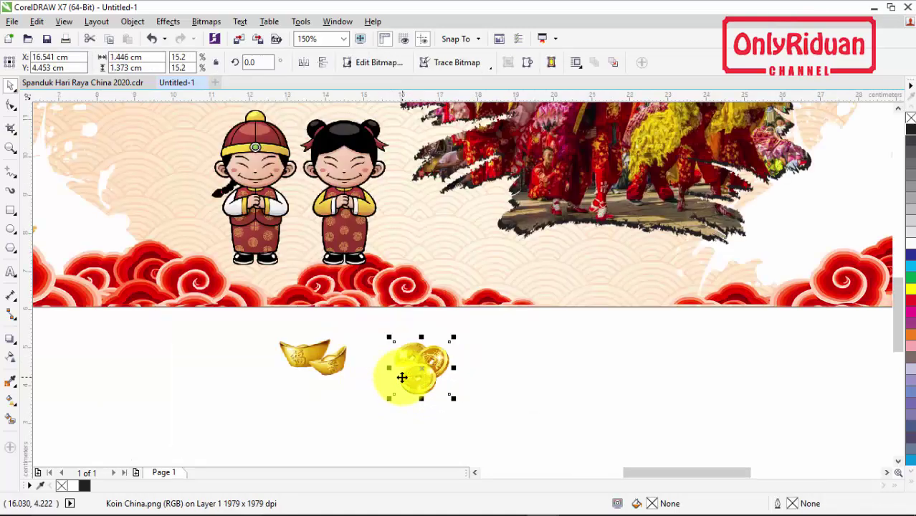
{"action": "left_click", "coordinate": [321, 362]}
{"action": "left_click_drag", "start_coordinate": [321, 361], "coordinate": [228, 261]}
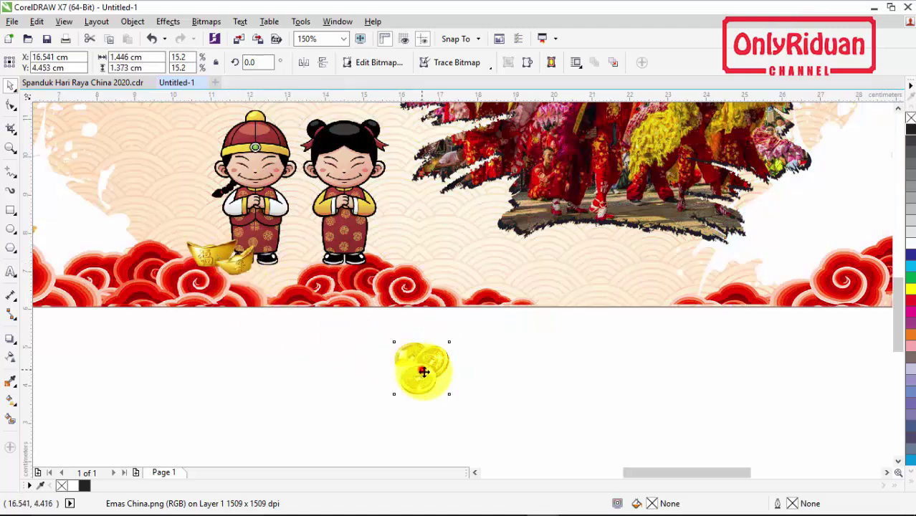
Place the coins at about 1 × 0.96 cm by the girl's feet and a 180° copy of about 0.7 × 0.66 cm over the ingots
{"action": "left_click_drag", "start_coordinate": [423, 371], "coordinate": [211, 267]}
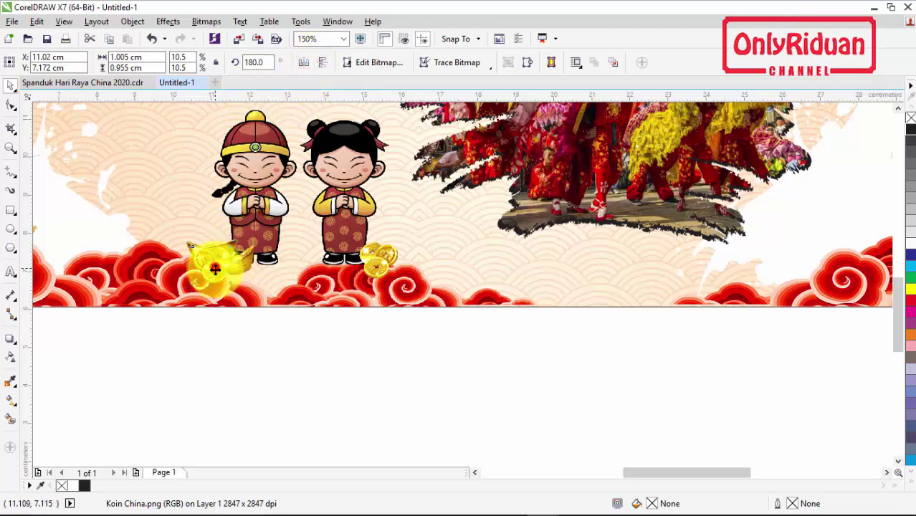
{"action": "left_click_drag", "start_coordinate": [215, 269], "coordinate": [239, 301]}
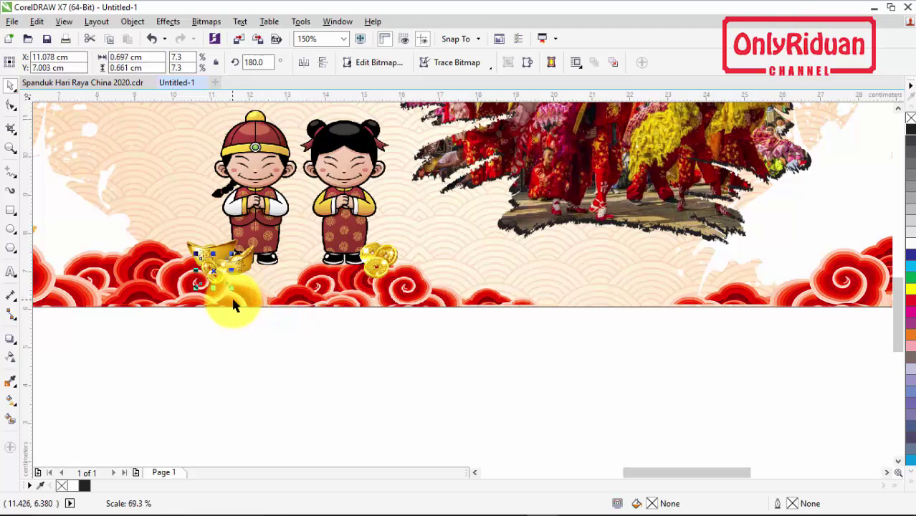
{"action": "left_click", "coordinate": [374, 267]}
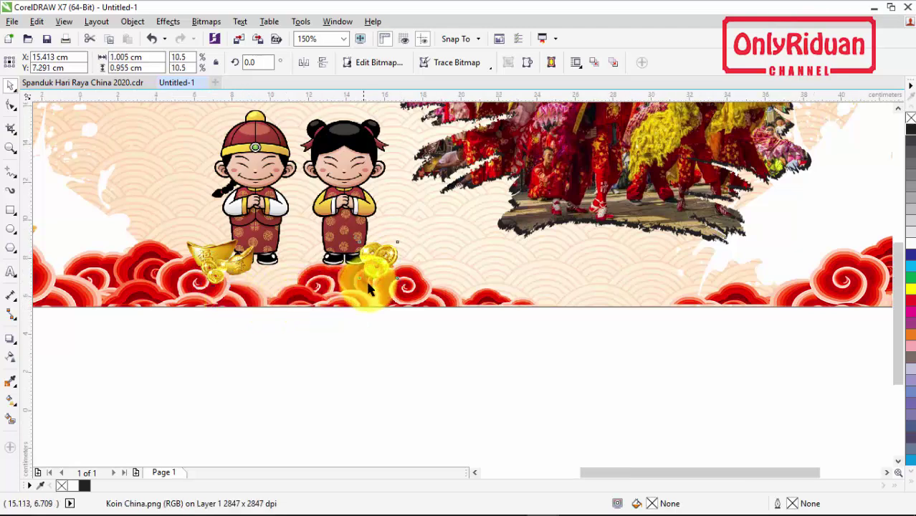
{"action": "scroll", "coordinate": [369, 286], "scroll_direction": "down", "scroll_amount": 2}
{"action": "left_click", "coordinate": [364, 326]}
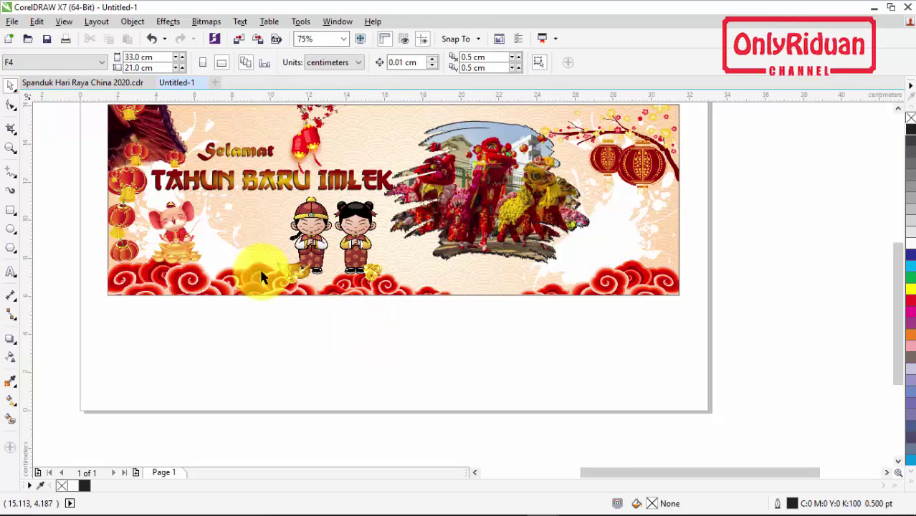
Import the "Gong Xi Fa Chai" image between the mouse and the boy, and scale it to about 3.1 × 2.8 cm
{"action": "left_click", "coordinate": [12, 22]}
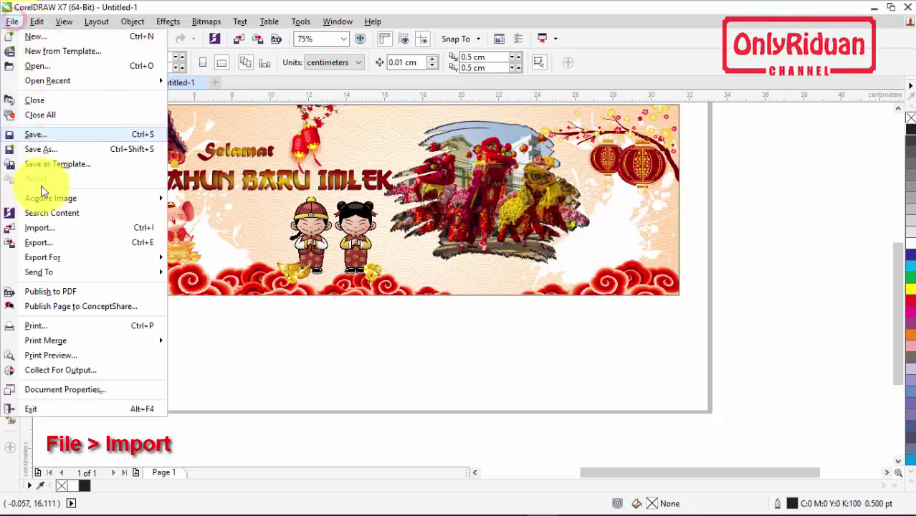
{"action": "left_click", "coordinate": [47, 229]}
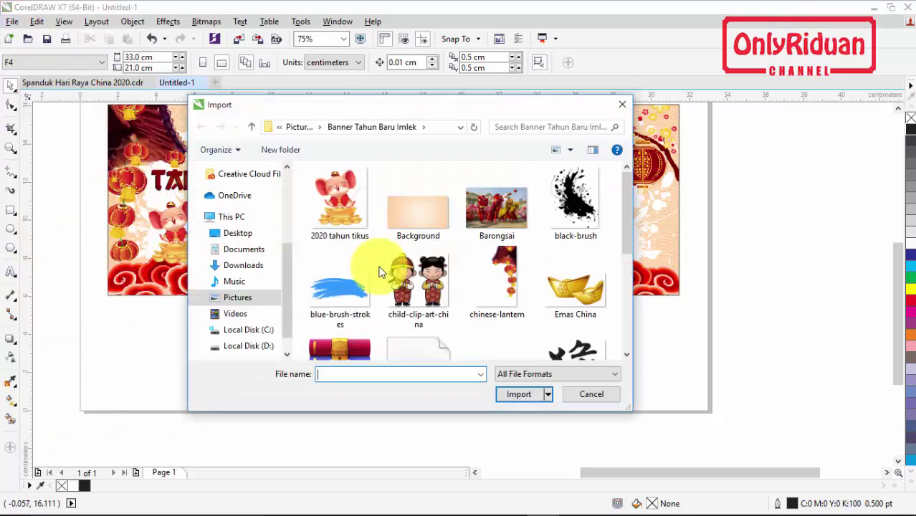
{"action": "left_click_drag", "start_coordinate": [626, 208], "coordinate": [633, 231]}
{"action": "left_click", "coordinate": [550, 336]}
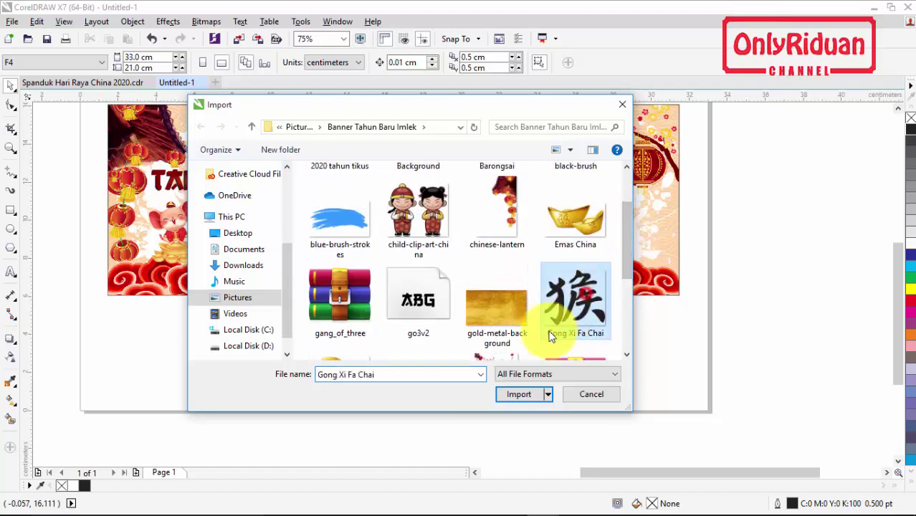
{"action": "left_click", "coordinate": [518, 395]}
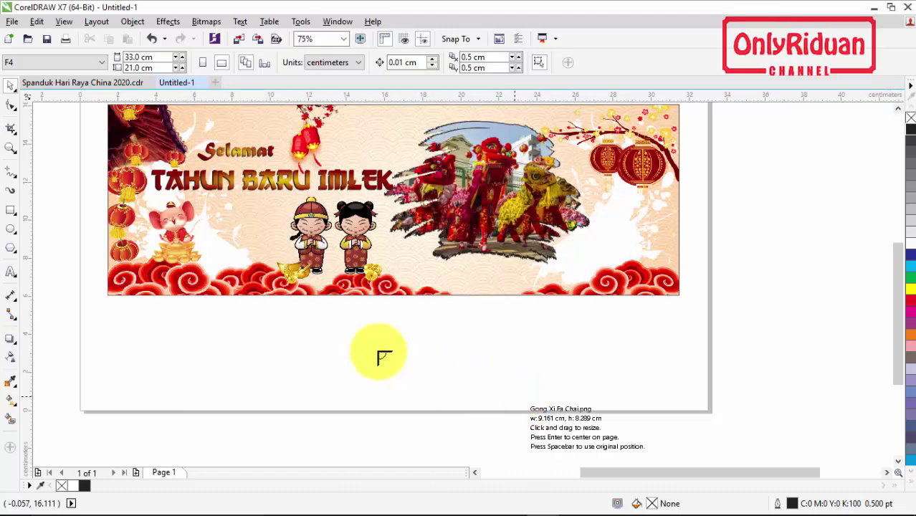
{"action": "left_click_drag", "start_coordinate": [207, 197], "coordinate": [256, 232]}
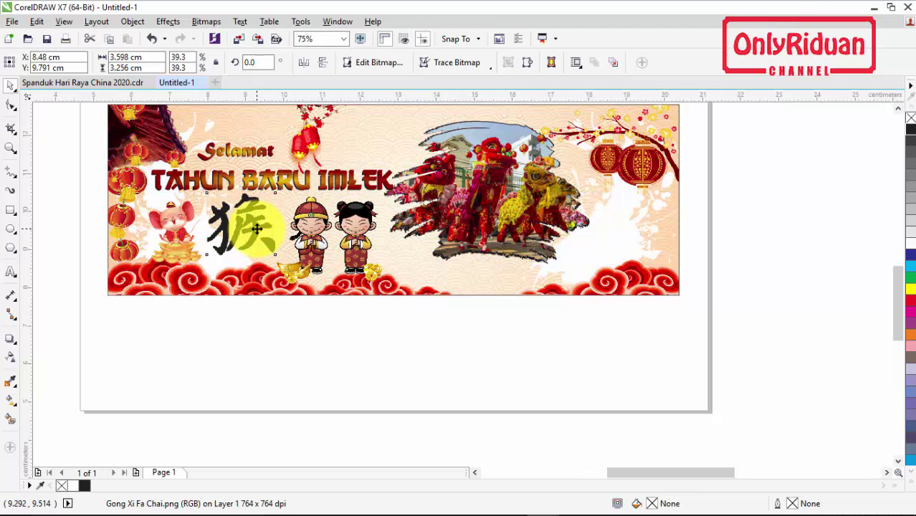
{"action": "scroll", "coordinate": [256, 229], "scroll_direction": "up", "scroll_amount": 2}
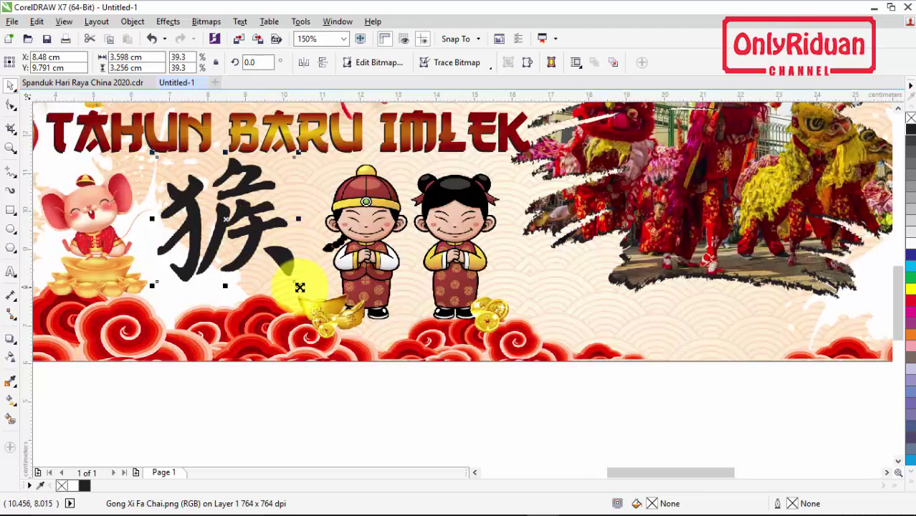
{"action": "left_click_drag", "start_coordinate": [300, 288], "coordinate": [291, 279]}
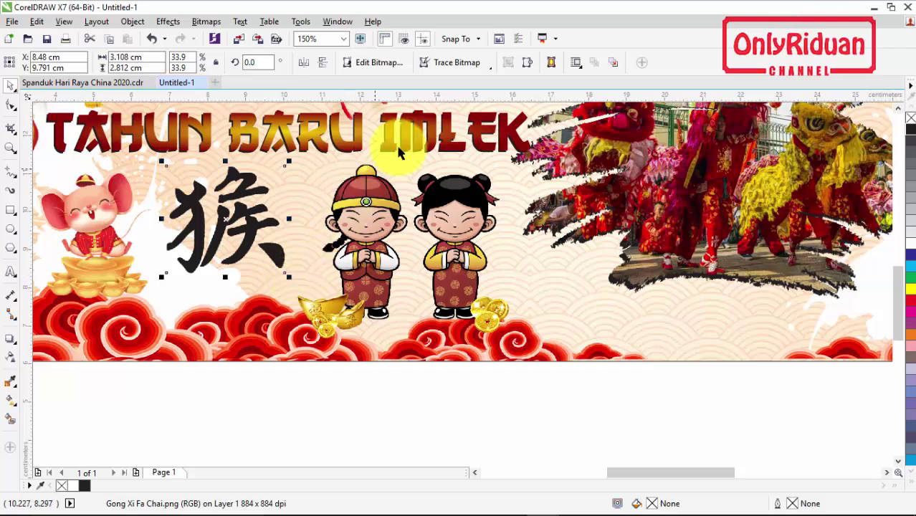
Trace the Chinese character bitmap and replace the original with the traced group between the mouse and the boy
{"action": "left_click", "coordinate": [460, 63]}
{"action": "left_click", "coordinate": [461, 66]}
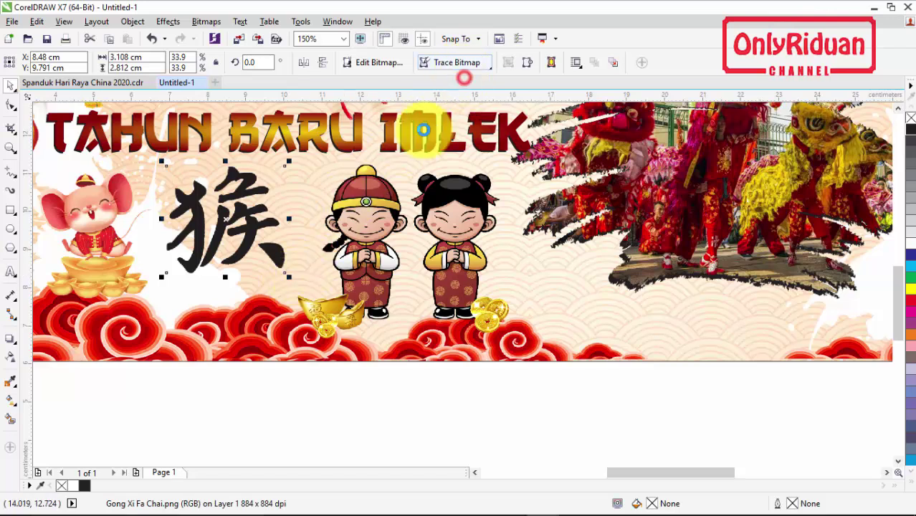
{"action": "left_click", "coordinate": [379, 167]}
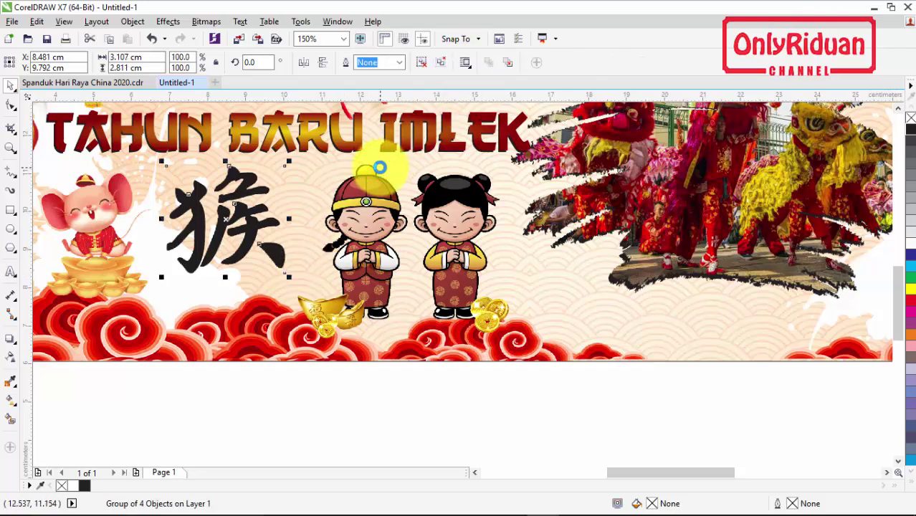
{"action": "left_click", "coordinate": [226, 215]}
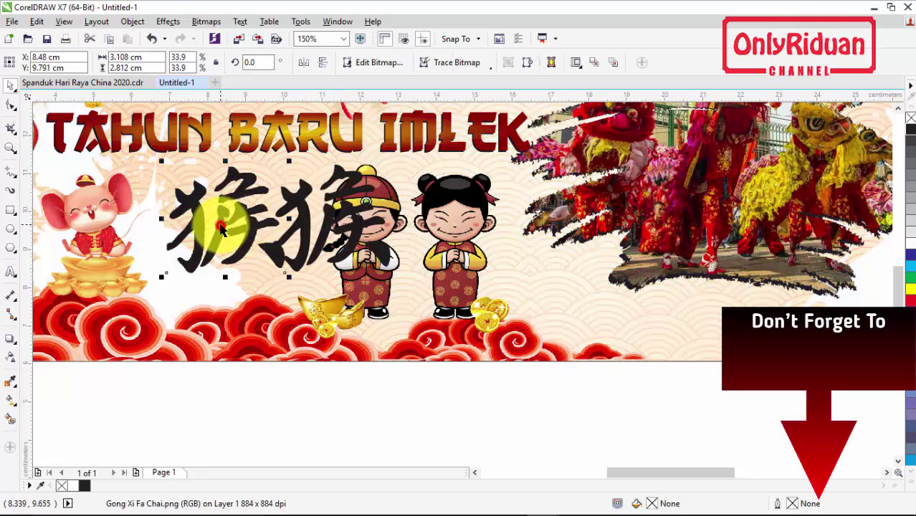
{"action": "key", "text": "Delete"}
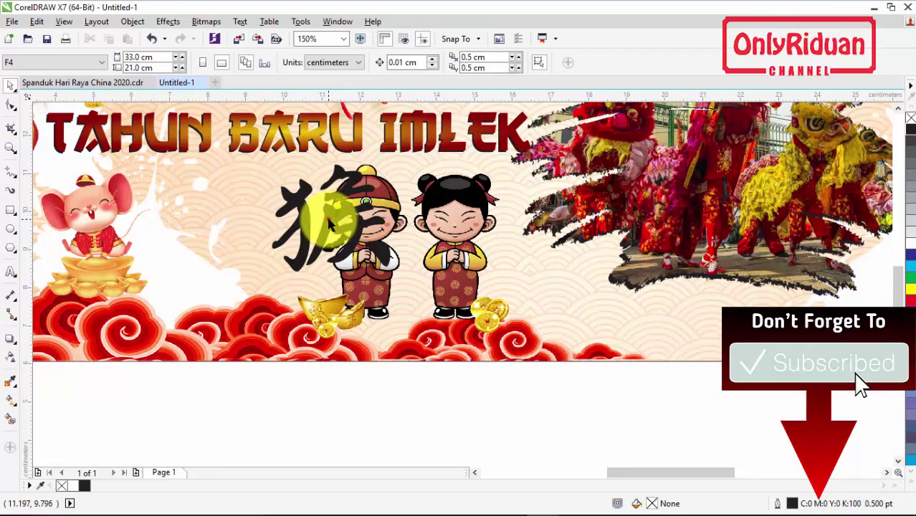
{"action": "left_click_drag", "start_coordinate": [333, 211], "coordinate": [221, 220]}
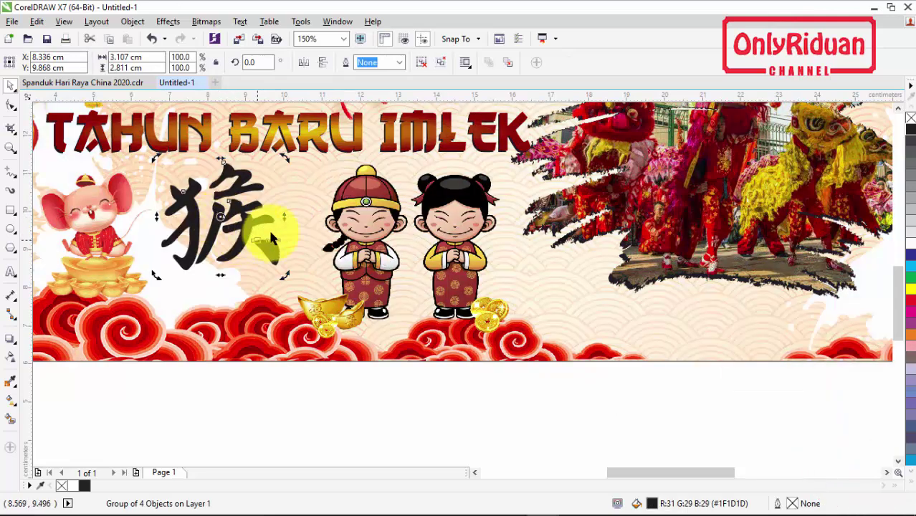
Examine the Chinese character's gradient fill in "Spanduk Hari Raya China 2020.cdr" and return to the Untitled-1 document
{"action": "left_click", "coordinate": [114, 83]}
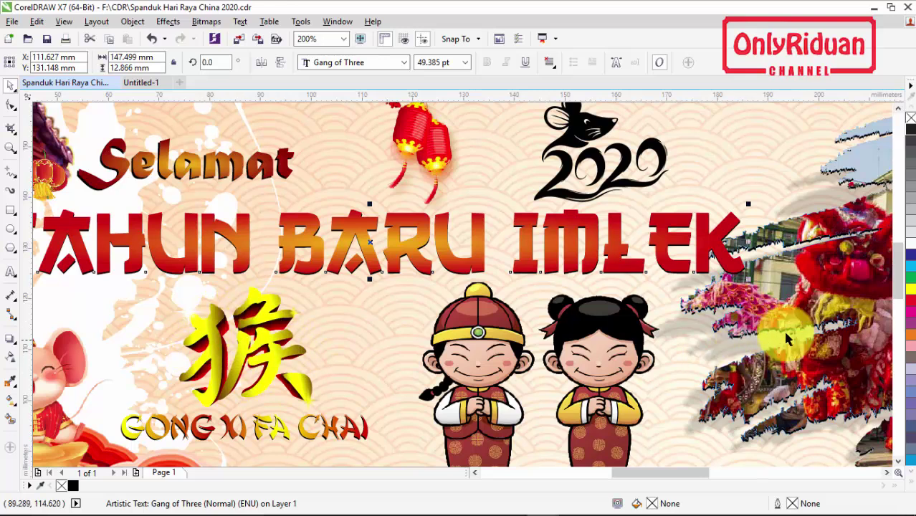
{"action": "left_click", "coordinate": [272, 348]}
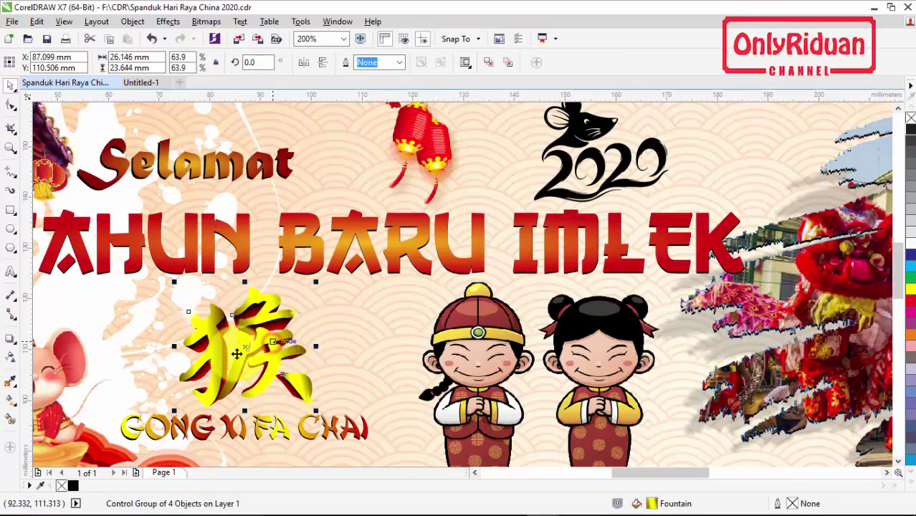
{"action": "left_click", "coordinate": [15, 401]}
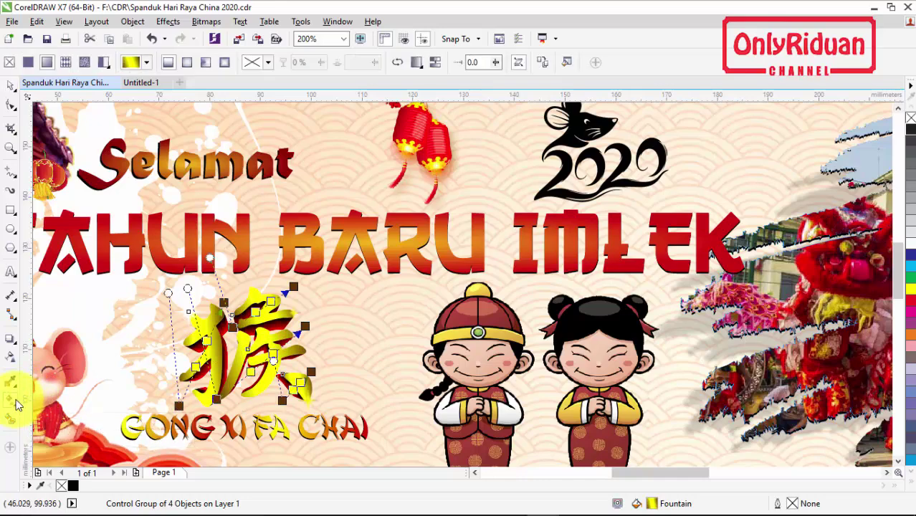
{"action": "left_click", "coordinate": [17, 404]}
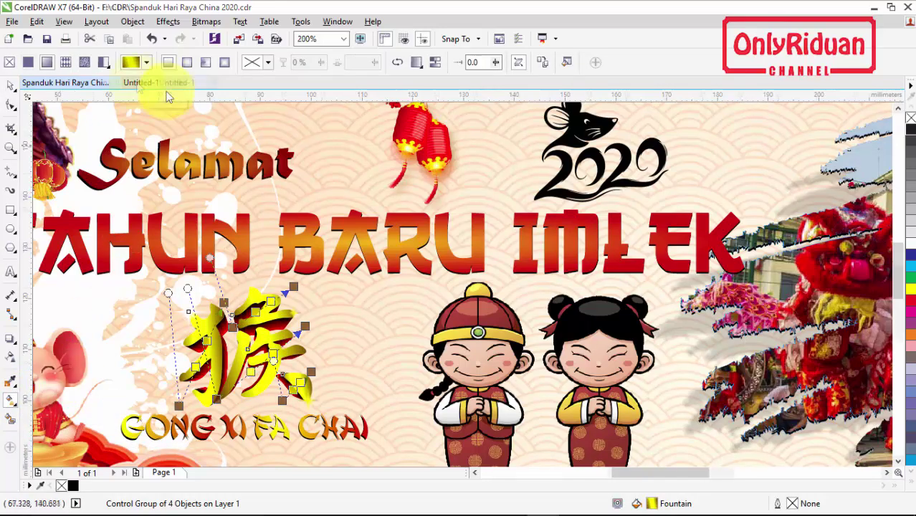
{"action": "left_click", "coordinate": [142, 82]}
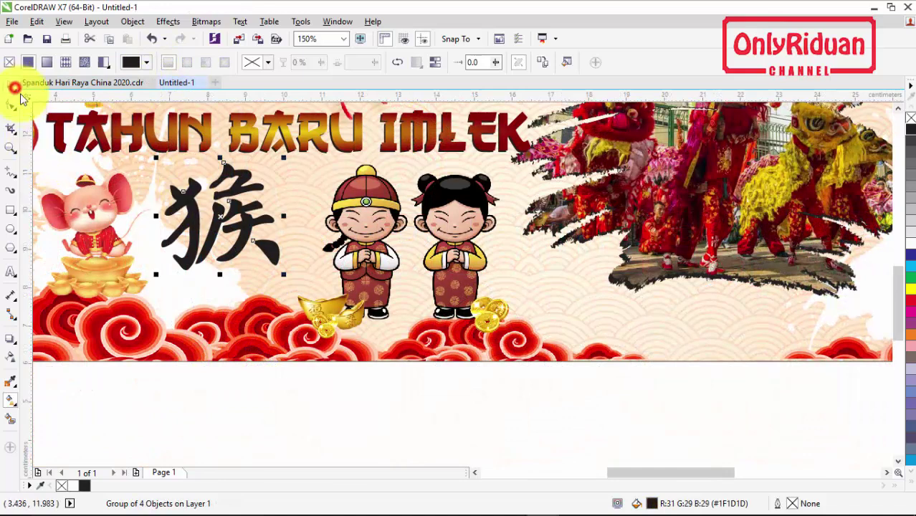
{"action": "left_click", "coordinate": [14, 88]}
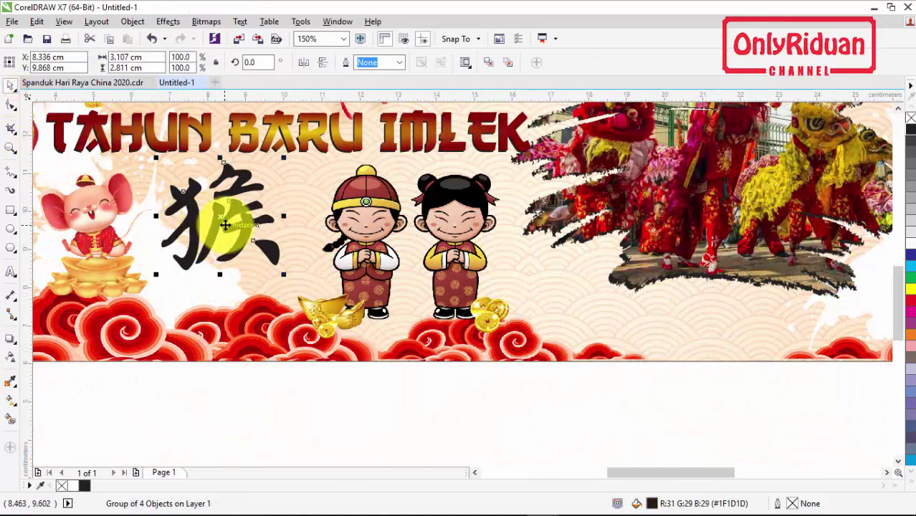
Apply a linear fountain fill to the Chinese character group, with yellow-green #D7F20C as the gradient's end colour
{"action": "left_click", "coordinate": [10, 402]}
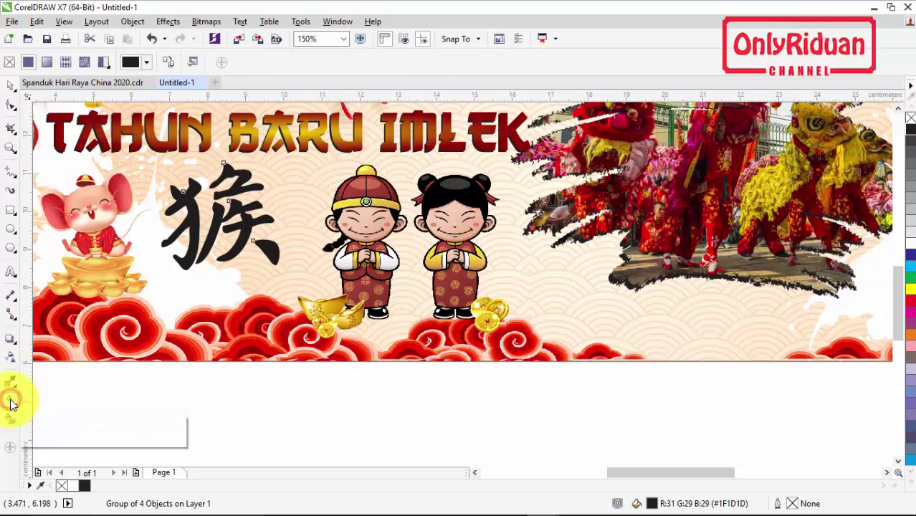
{"action": "left_click", "coordinate": [47, 63]}
{"action": "left_click_drag", "start_coordinate": [163, 242], "coordinate": [252, 250]}
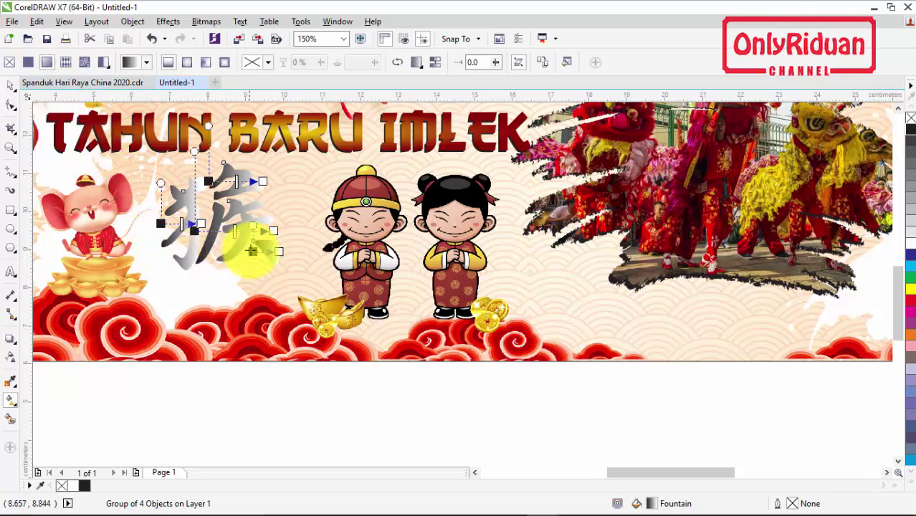
{"action": "left_click", "coordinate": [279, 251]}
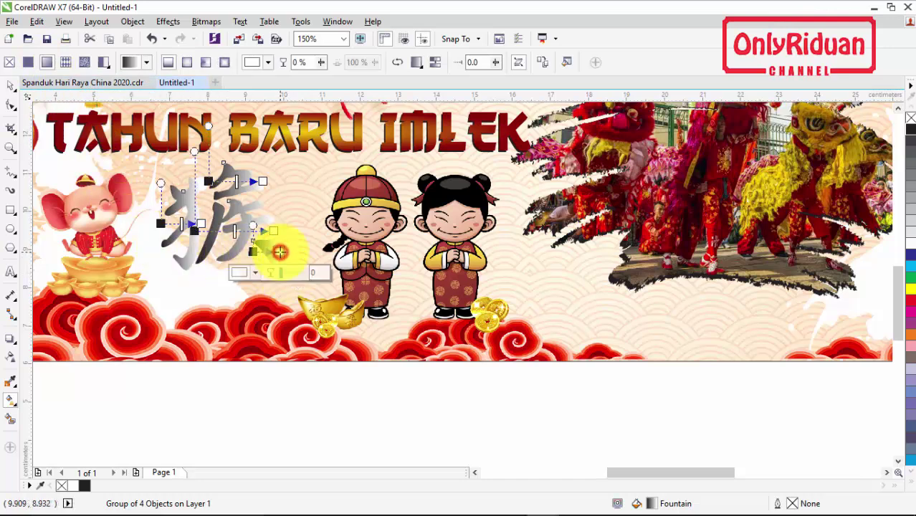
{"action": "left_click", "coordinate": [255, 273]}
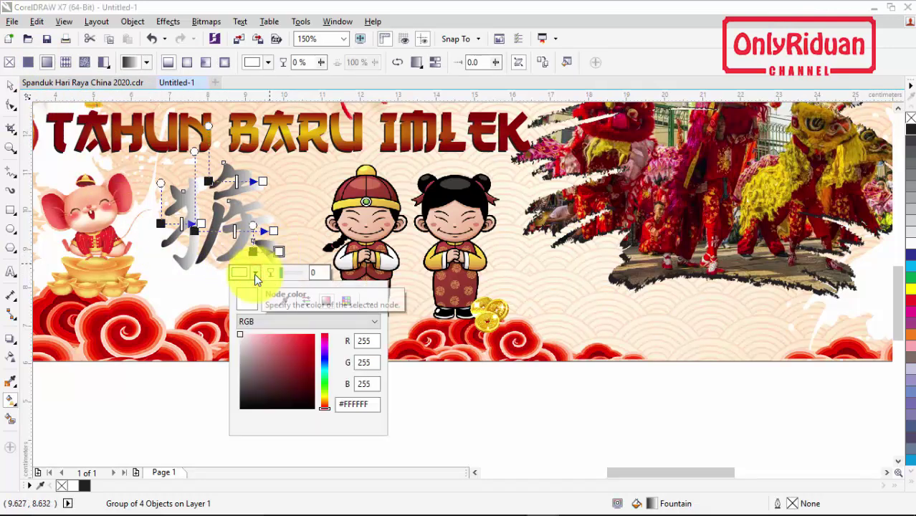
{"action": "left_click", "coordinate": [325, 394]}
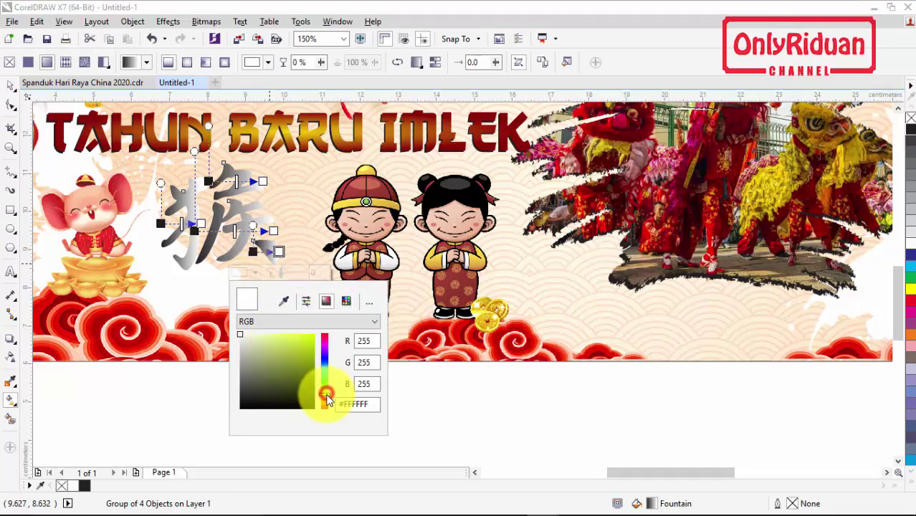
{"action": "left_click", "coordinate": [311, 339]}
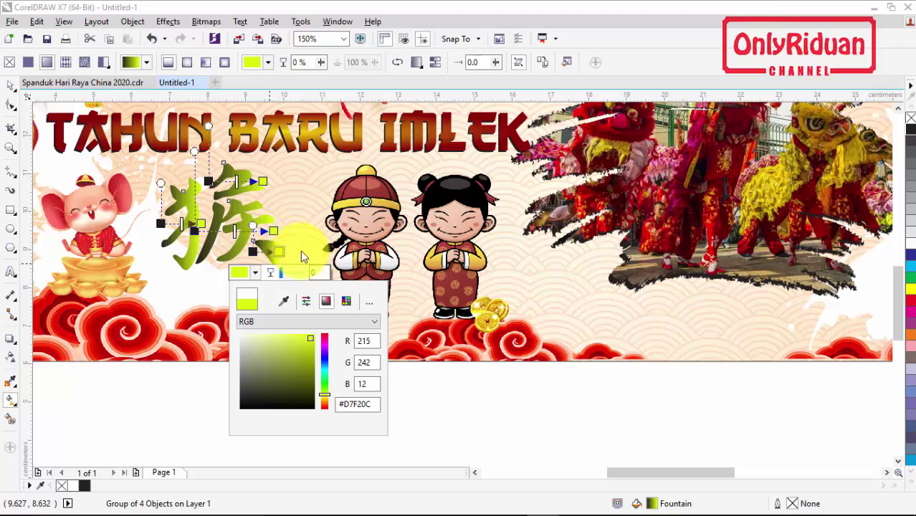
Change the end colour of the Chinese character's gradient to yellow #EEF20C and deselect the character
{"action": "left_click", "coordinate": [223, 242]}
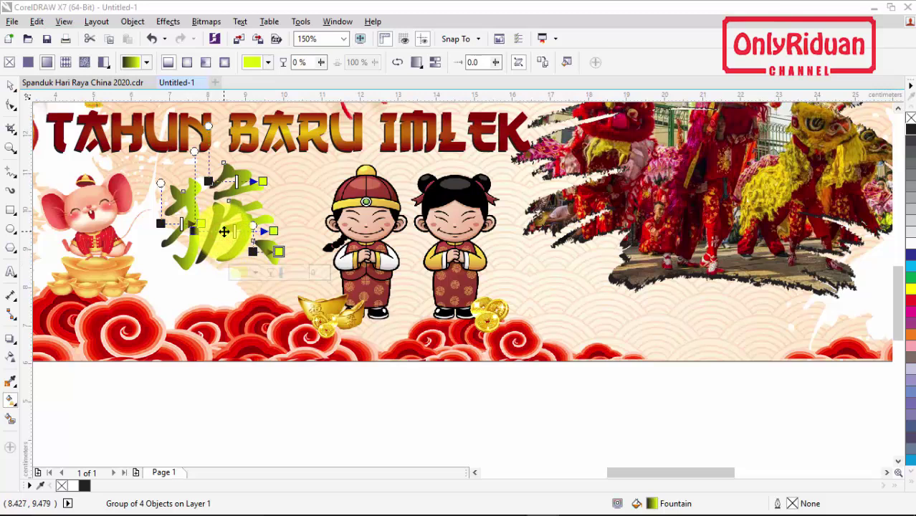
{"action": "left_click", "coordinate": [223, 231]}
{"action": "left_click", "coordinate": [200, 252]}
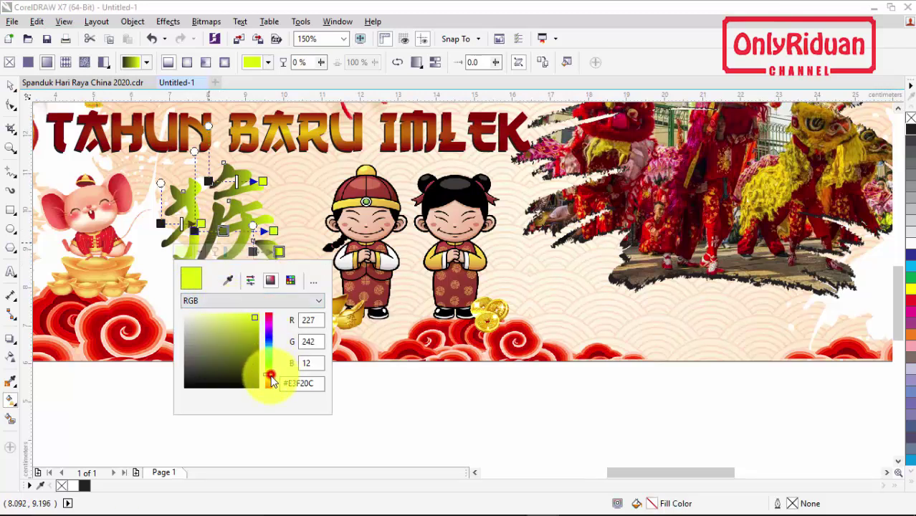
{"action": "left_click_drag", "start_coordinate": [271, 376], "coordinate": [269, 378]}
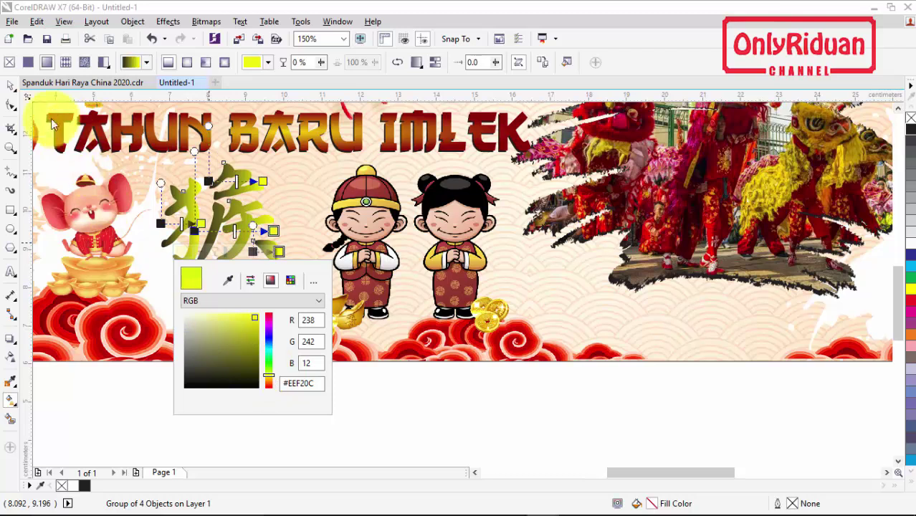
{"action": "left_click", "coordinate": [11, 87]}
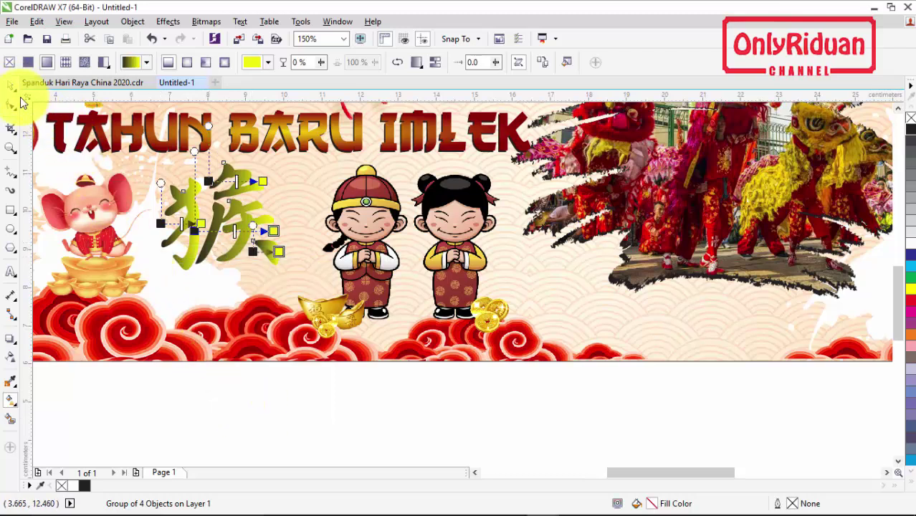
{"action": "left_click", "coordinate": [240, 388]}
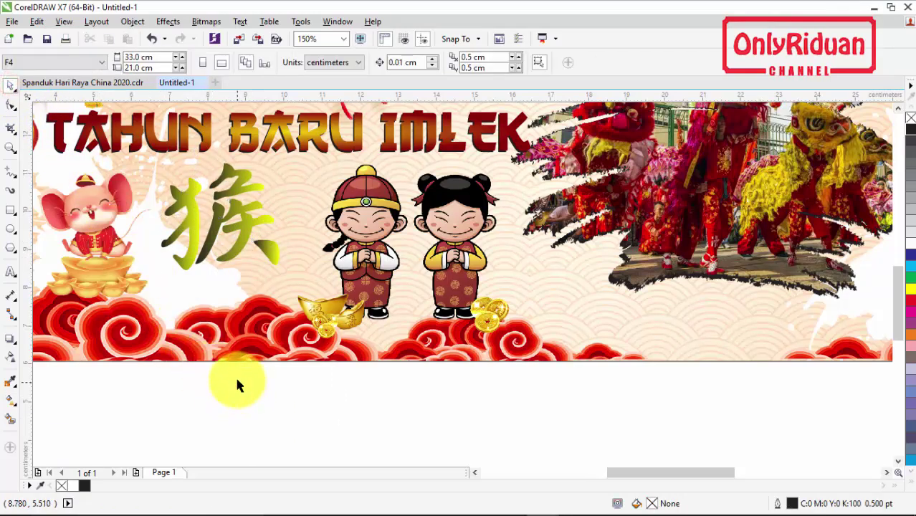
Extrude the Chinese character with its vanishing point just below the character's centre
{"action": "left_click", "coordinate": [242, 230]}
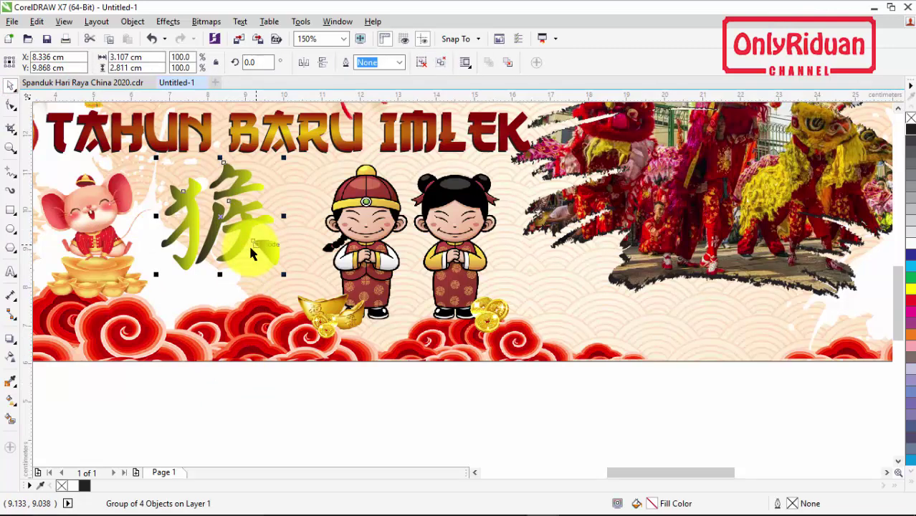
{"action": "left_click", "coordinate": [12, 340]}
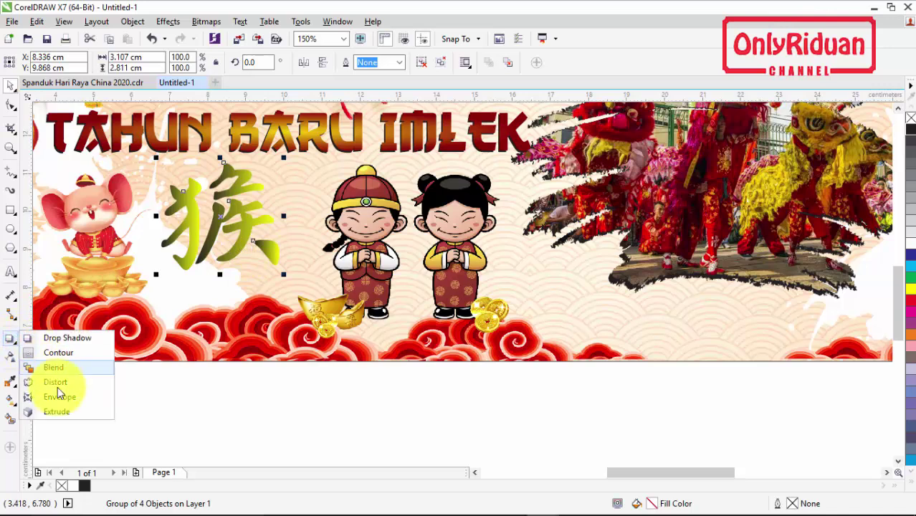
{"action": "left_click", "coordinate": [56, 412]}
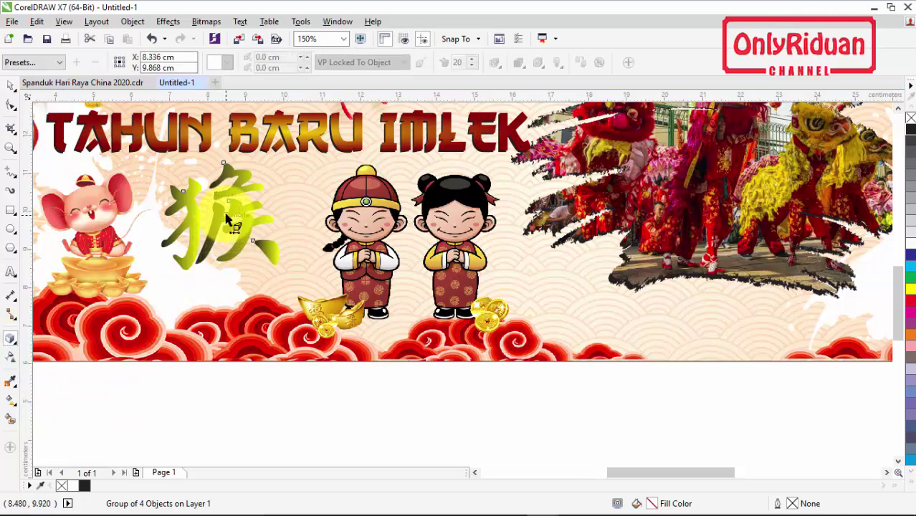
{"action": "left_click_drag", "start_coordinate": [231, 215], "coordinate": [218, 232]}
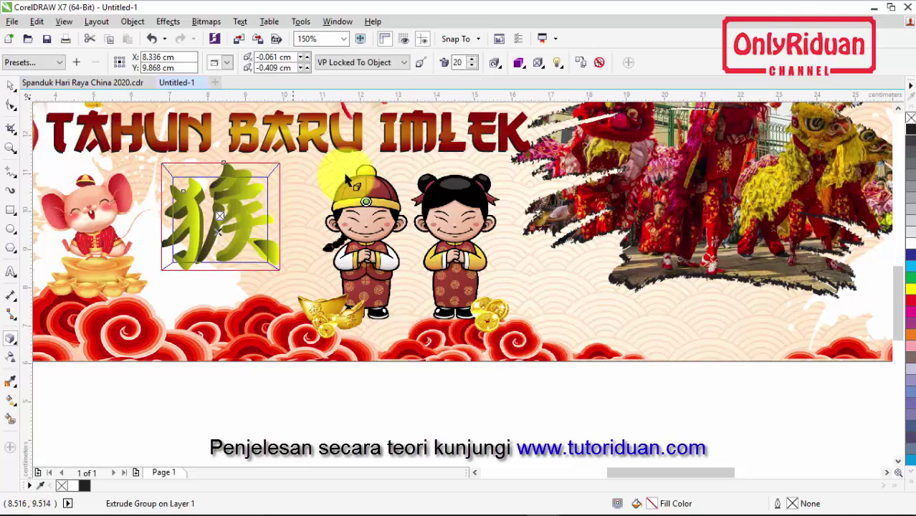
Colour the Chinese character's extrusion with colour shading from red to black
{"action": "left_click", "coordinate": [524, 64]}
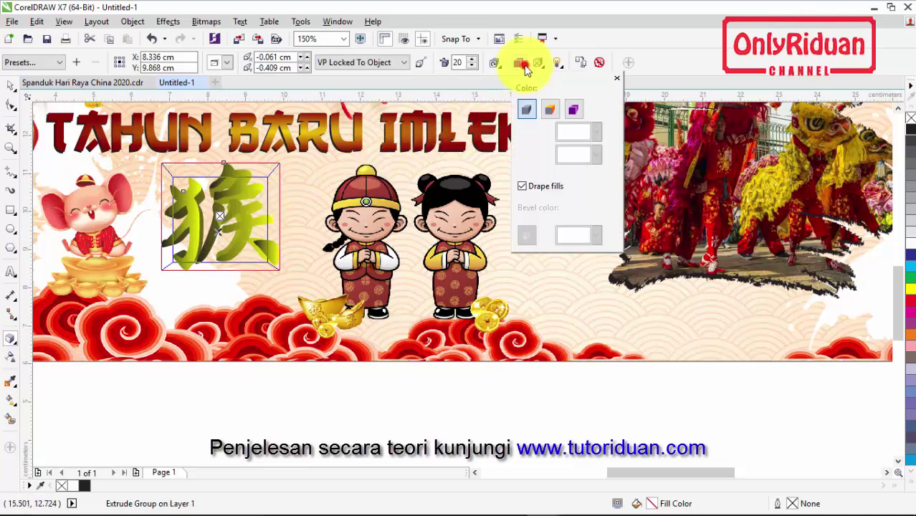
{"action": "left_click", "coordinate": [573, 110]}
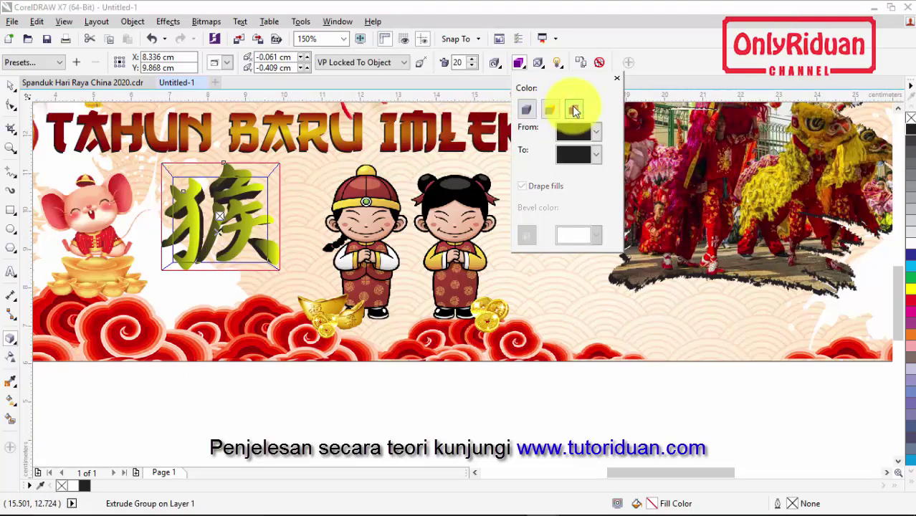
{"action": "left_click", "coordinate": [597, 133]}
{"action": "left_click", "coordinate": [596, 170]}
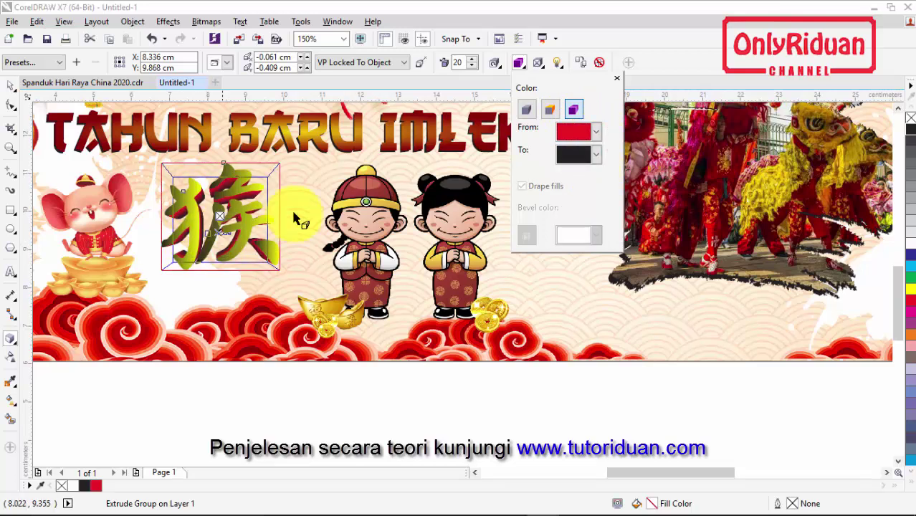
{"action": "left_click", "coordinate": [609, 33]}
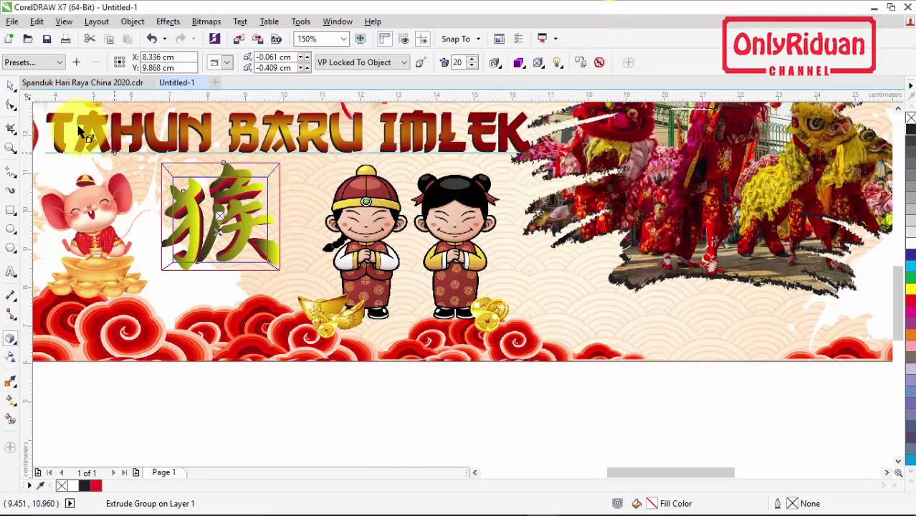
{"action": "left_click", "coordinate": [10, 85]}
Add the artistic text "GONG XI FA CHAI" below the banner and set its font to Shanghai
{"action": "left_click", "coordinate": [11, 271]}
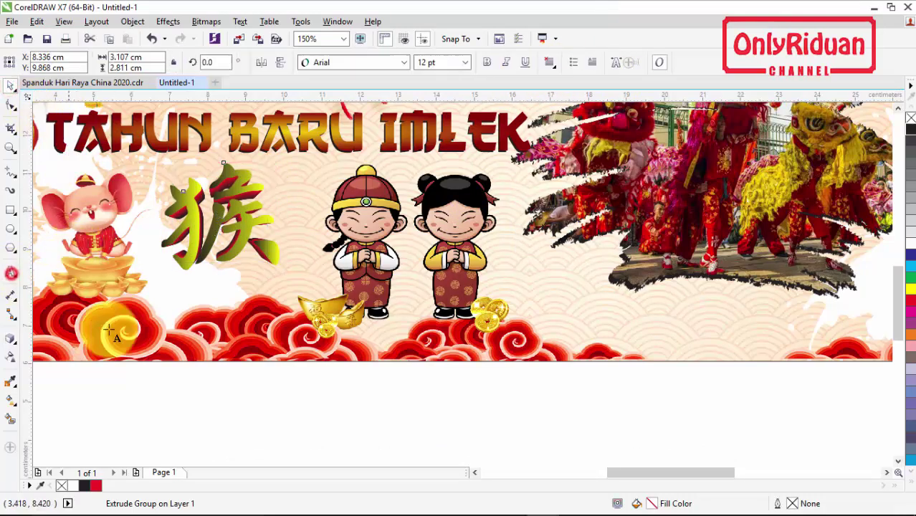
{"action": "left_click", "coordinate": [212, 403]}
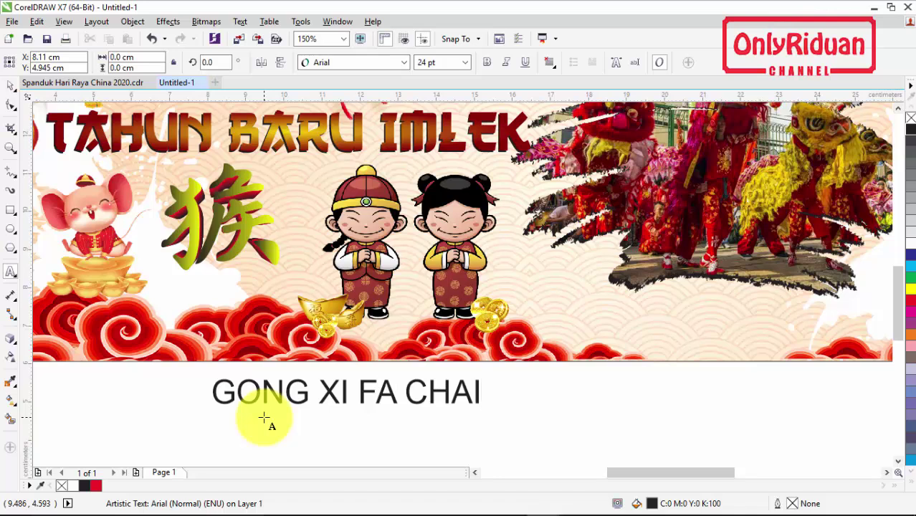
{"action": "left_click", "coordinate": [10, 88]}
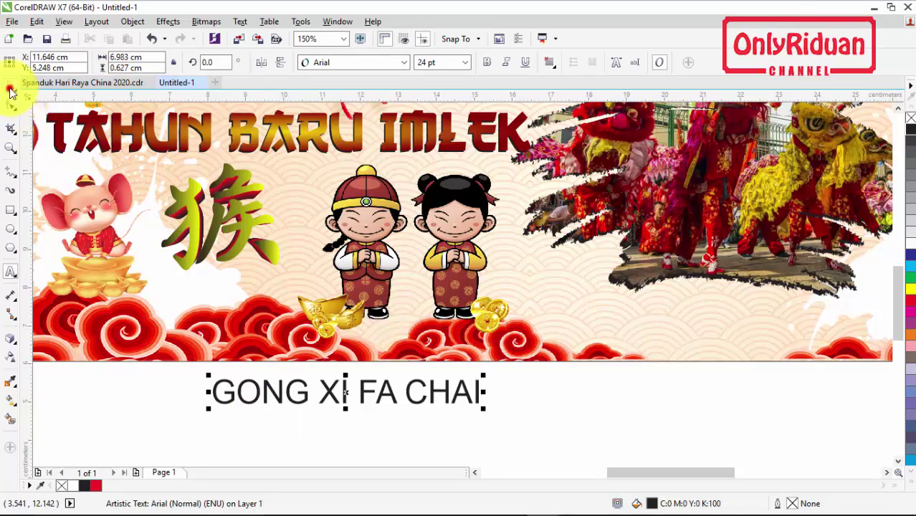
{"action": "left_click", "coordinate": [403, 62]}
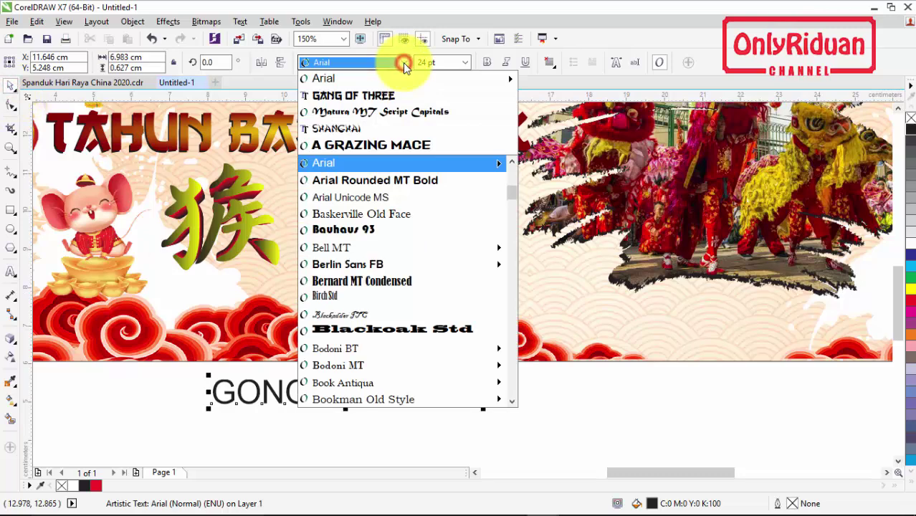
{"action": "left_click", "coordinate": [350, 131]}
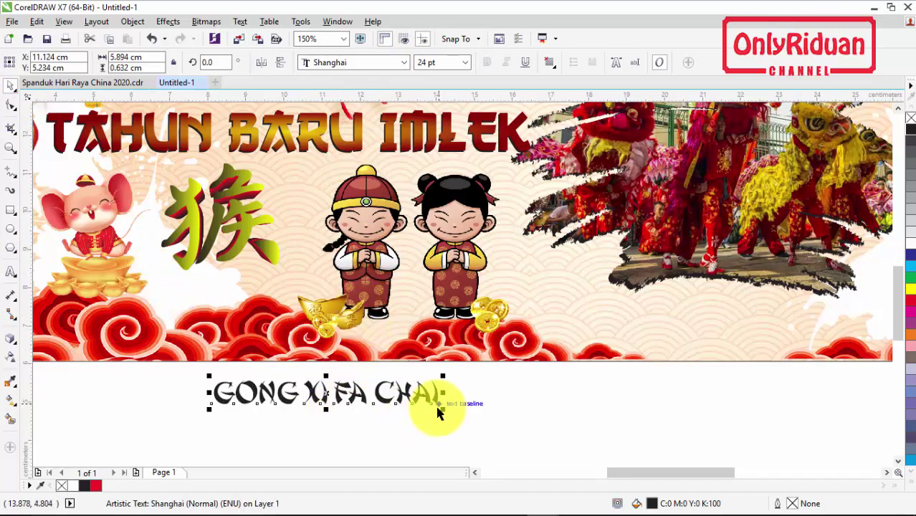
Place the "GONG XI FA CHAI" text under the Chinese character and scale it to about 3.77 × 0.4 cm
{"action": "left_click_drag", "start_coordinate": [442, 408], "coordinate": [370, 406]}
{"action": "left_click_drag", "start_coordinate": [291, 391], "coordinate": [228, 285]}
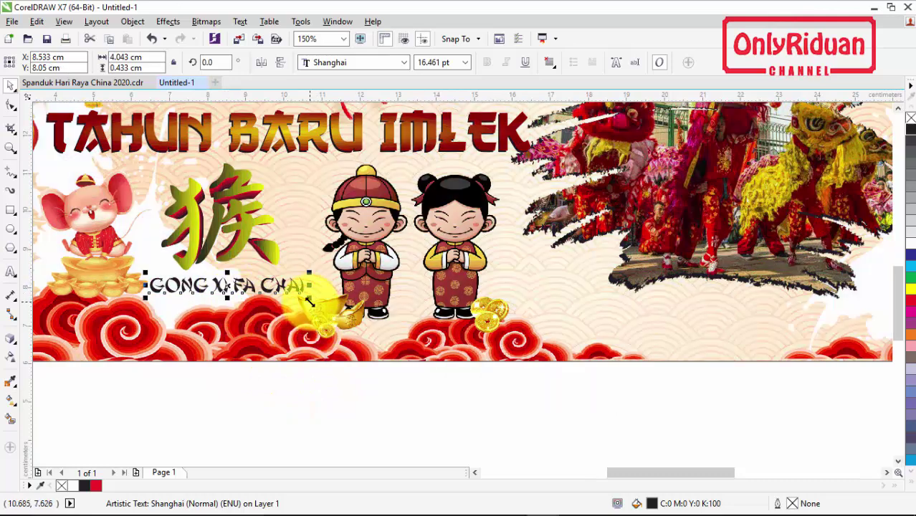
{"action": "left_click_drag", "start_coordinate": [310, 301], "coordinate": [295, 309]}
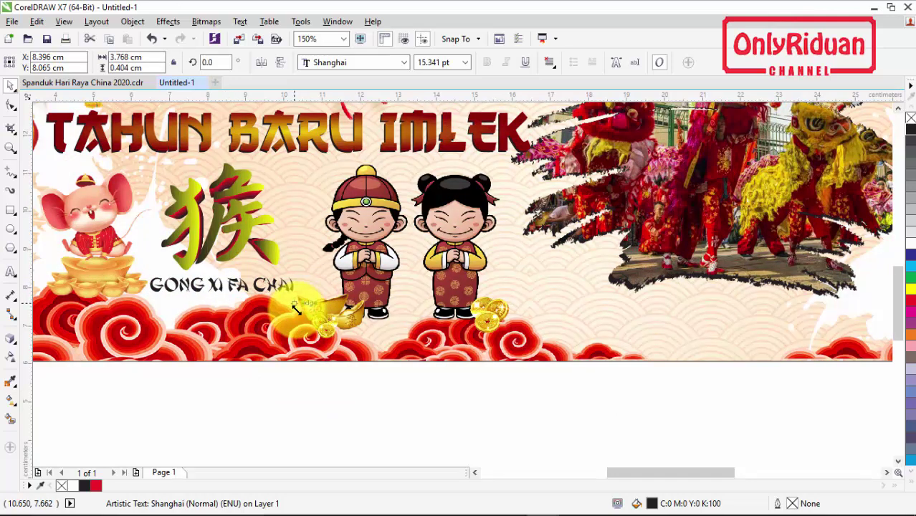
{"action": "left_click", "coordinate": [293, 405]}
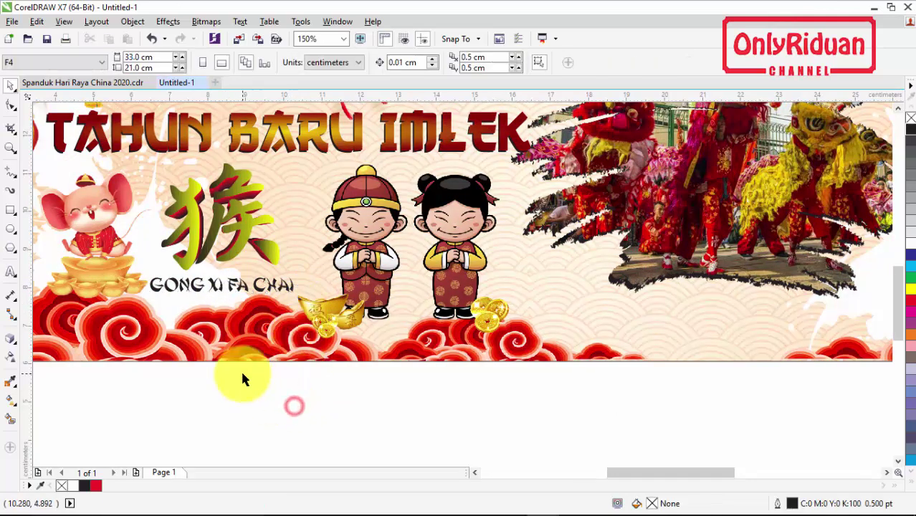
Copy the outline pen, outline colour and fill properties from the Chinese character to the "GONG XI FA CHAI" text
{"action": "left_click", "coordinate": [244, 284]}
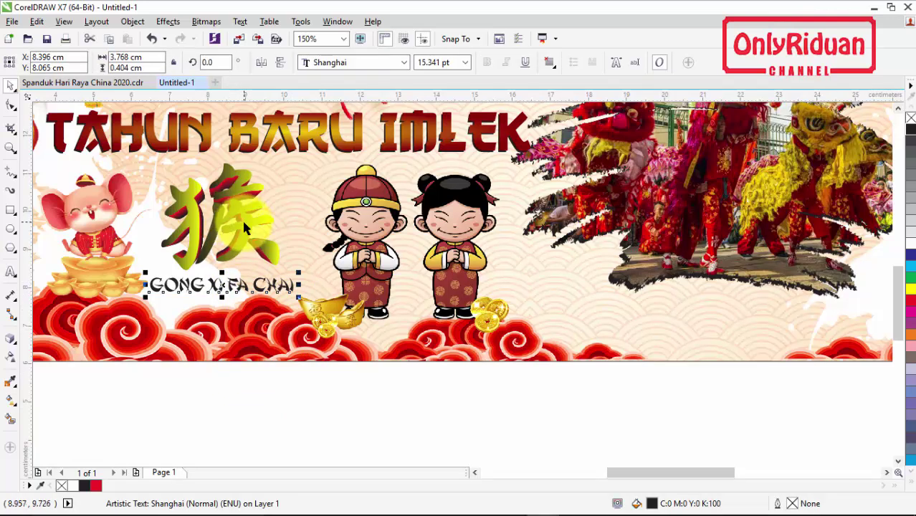
{"action": "left_click", "coordinate": [37, 21]}
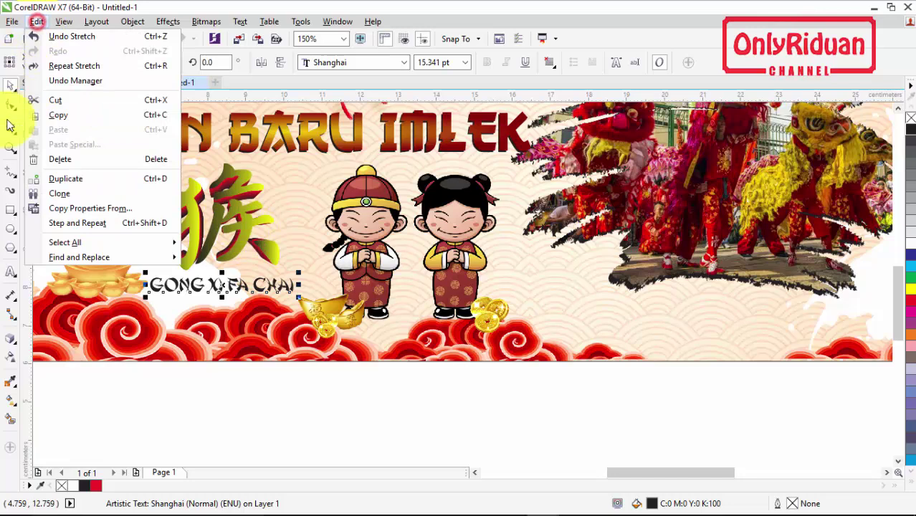
{"action": "left_click", "coordinate": [72, 208]}
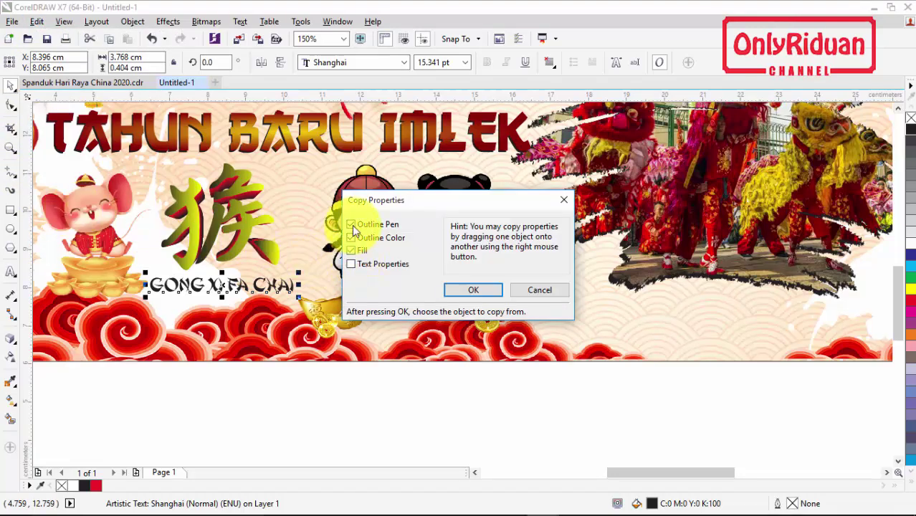
{"action": "left_click", "coordinate": [470, 291]}
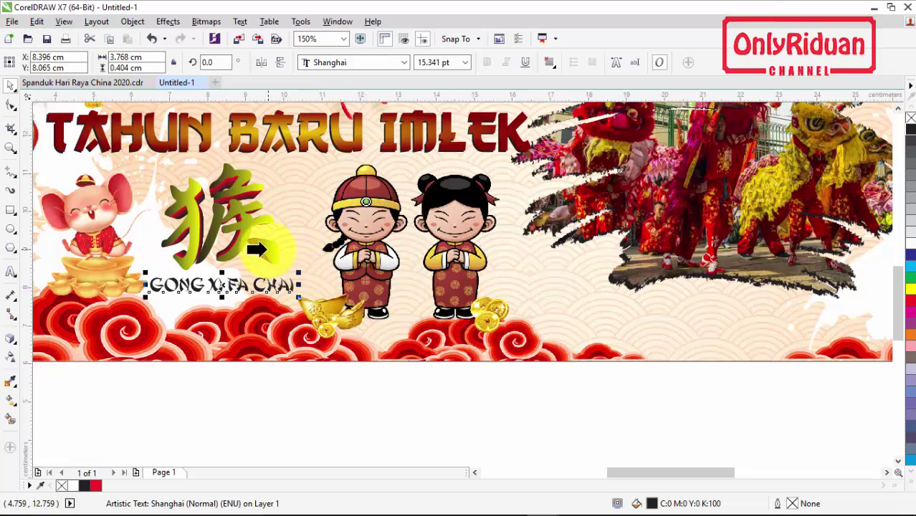
{"action": "left_click", "coordinate": [267, 247]}
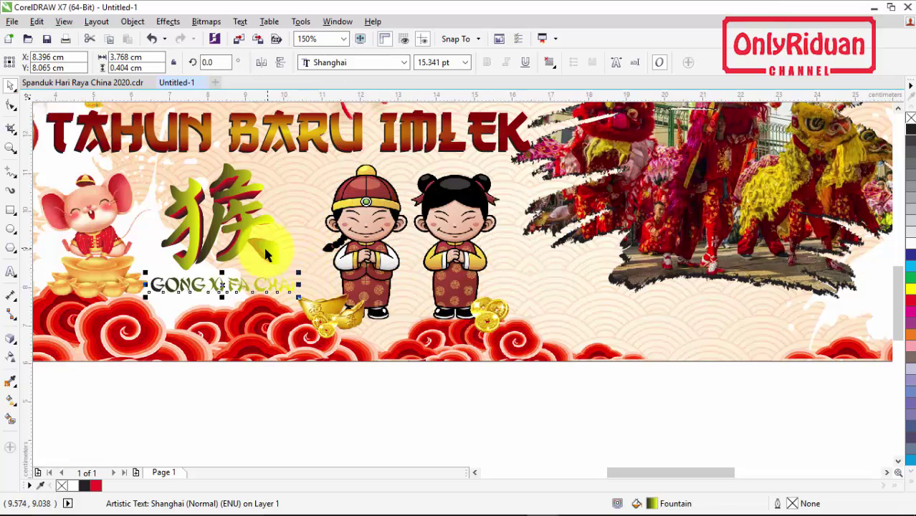
{"action": "left_click", "coordinate": [333, 423]}
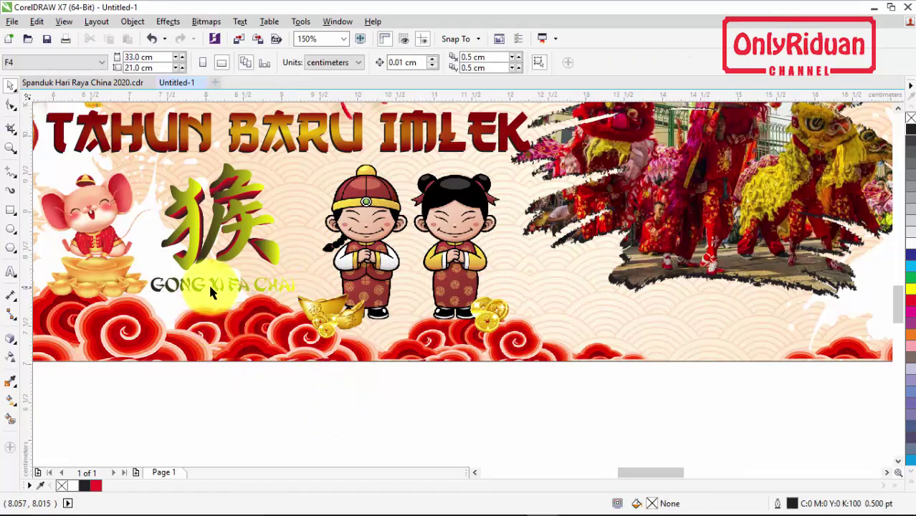
Set the end colour of the "GONG XI FA CHAI" text's gradient to dark olive yellow, #8F9102
{"action": "scroll", "coordinate": [209, 294], "scroll_direction": "up", "scroll_amount": 3}
{"action": "scroll", "coordinate": [496, 284], "scroll_direction": "down", "scroll_amount": 2}
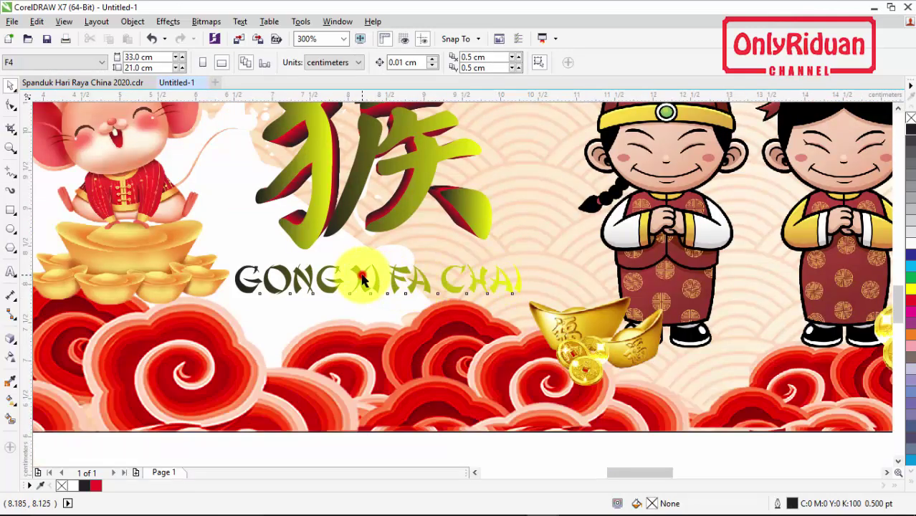
{"action": "left_click", "coordinate": [362, 280]}
{"action": "left_click", "coordinate": [11, 400]}
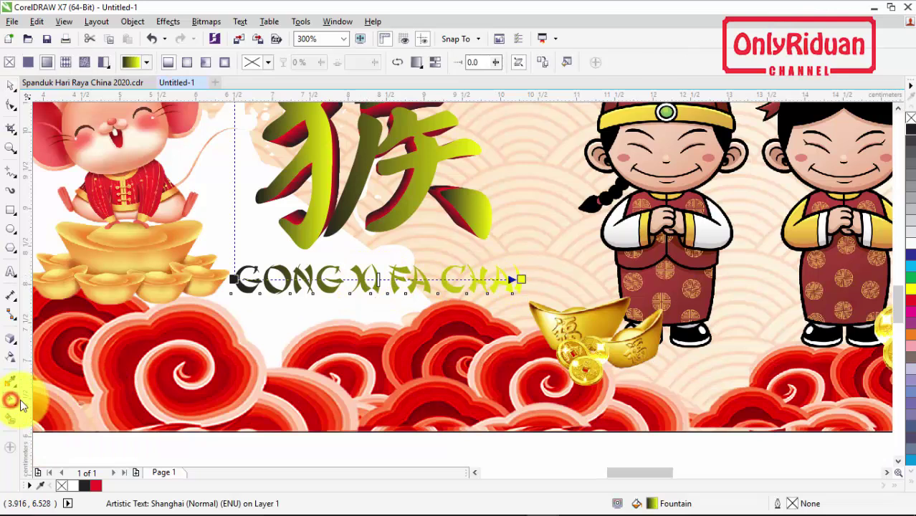
{"action": "left_click", "coordinate": [518, 278]}
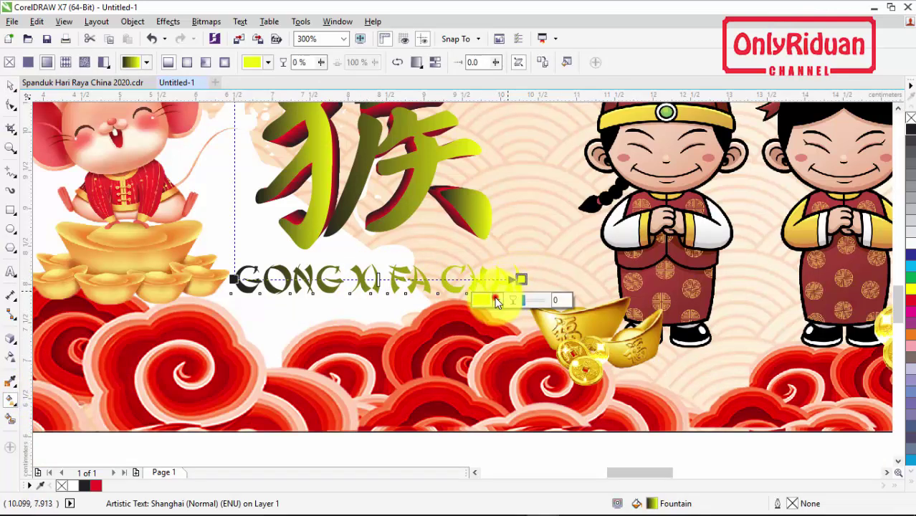
{"action": "left_click", "coordinate": [495, 300]}
{"action": "left_click", "coordinate": [556, 367]}
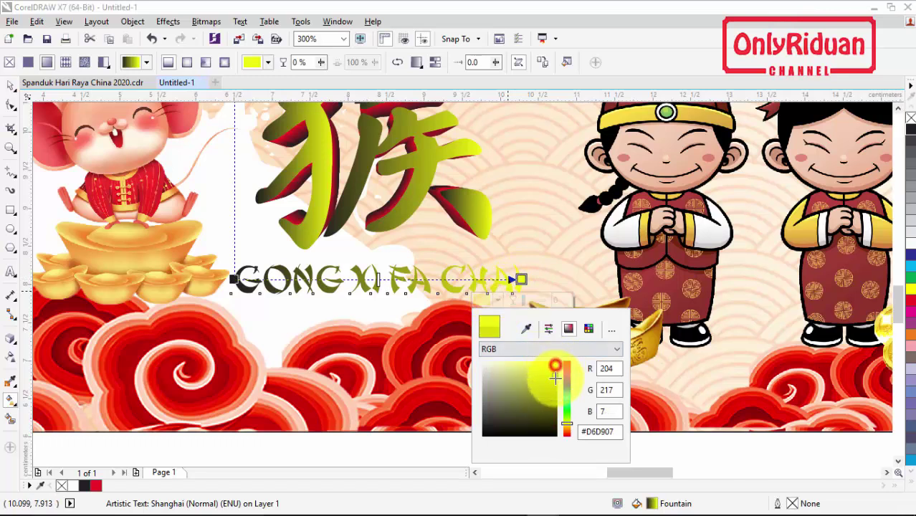
{"action": "left_click_drag", "start_coordinate": [557, 389], "coordinate": [556, 390]}
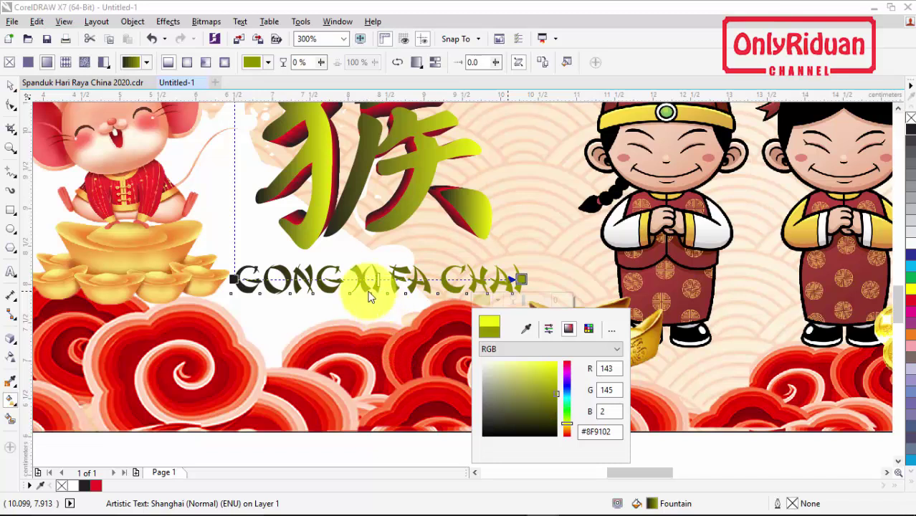
Add a colour node at about 26% of the text's gradient and set it to yellow, #D4CE17
{"action": "double_click", "coordinate": [309, 279]}
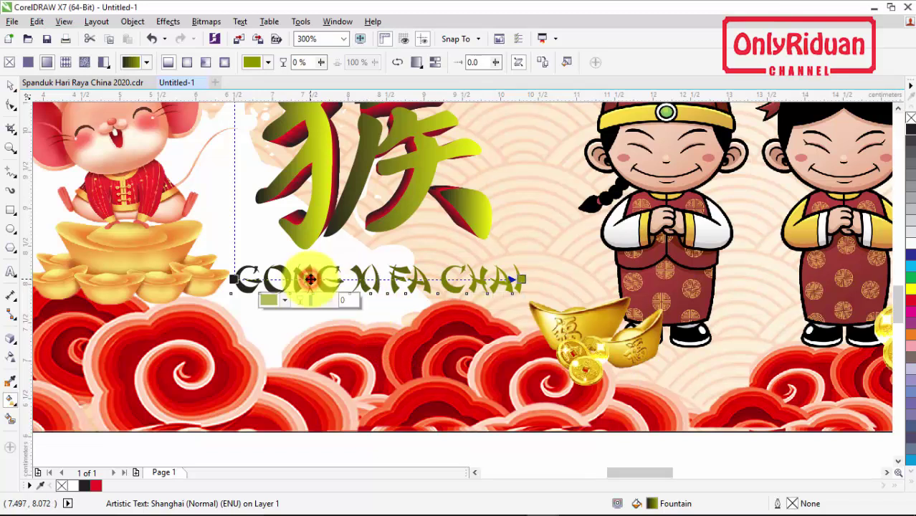
{"action": "left_click", "coordinate": [285, 299]}
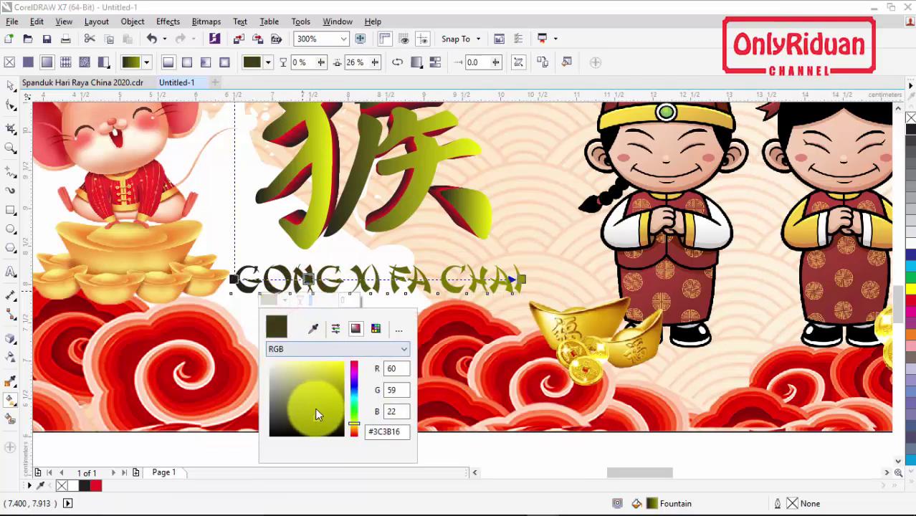
{"action": "left_click_drag", "start_coordinate": [329, 395], "coordinate": [334, 374]}
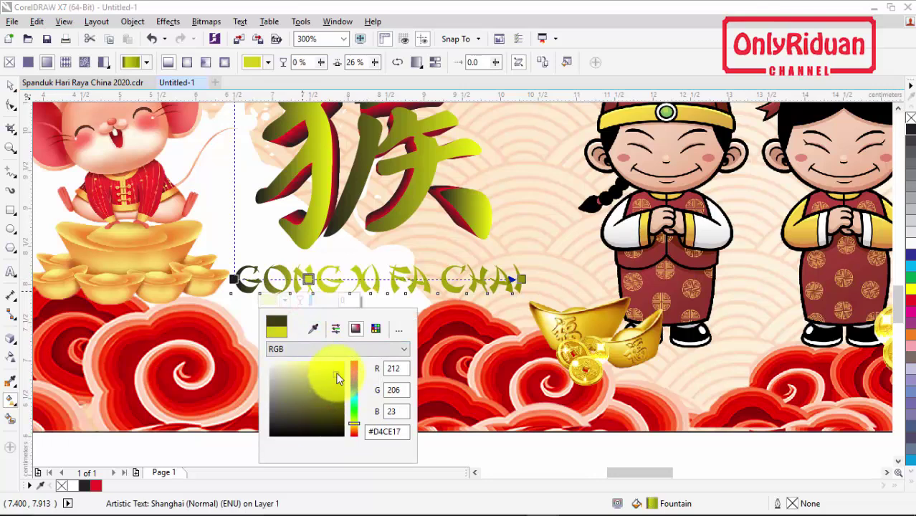
{"action": "left_click", "coordinate": [14, 85]}
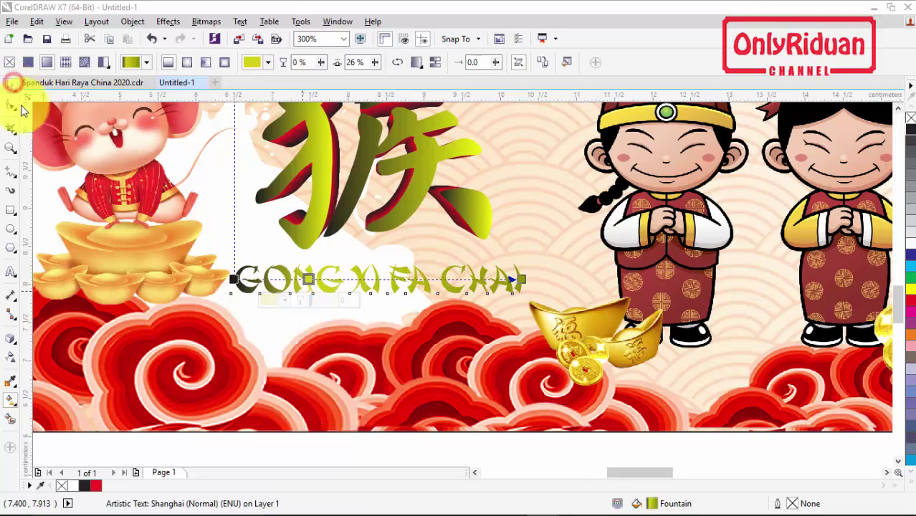
{"action": "left_click", "coordinate": [10, 88]}
Duplicate the "GONG XI FA CHAI" text directly below itself and fill the upper original with black
{"action": "scroll", "coordinate": [258, 240], "scroll_direction": "down", "scroll_amount": 1}
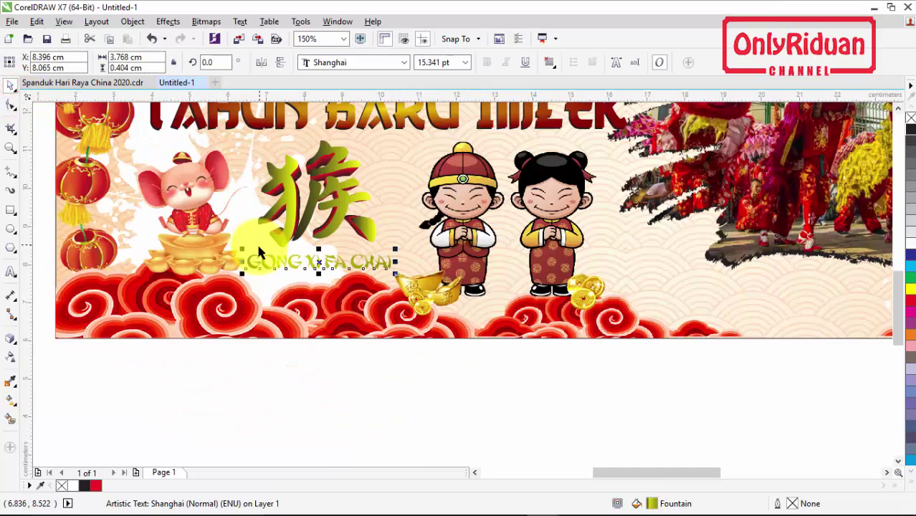
{"action": "scroll", "coordinate": [302, 259], "scroll_direction": "up", "scroll_amount": 1}
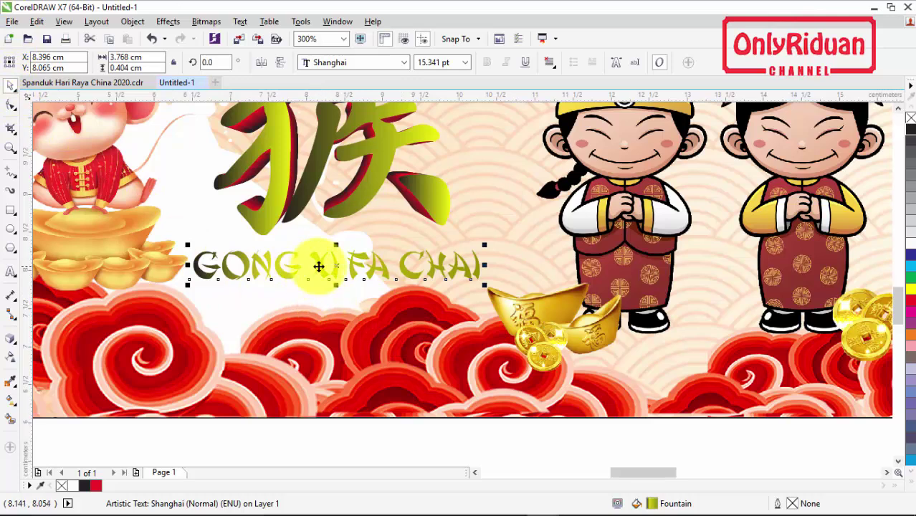
{"action": "left_click_drag", "start_coordinate": [321, 267], "coordinate": [324, 309]}
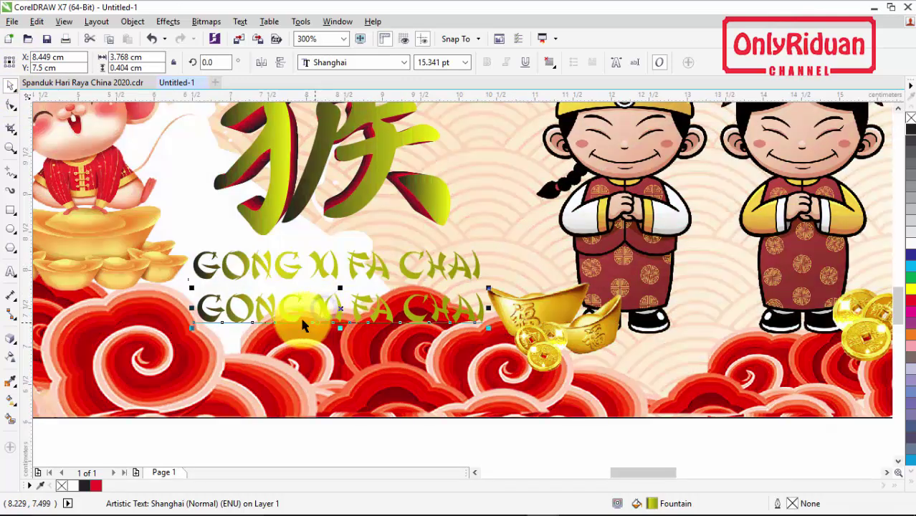
{"action": "left_click", "coordinate": [258, 258]}
{"action": "left_click", "coordinate": [84, 486]}
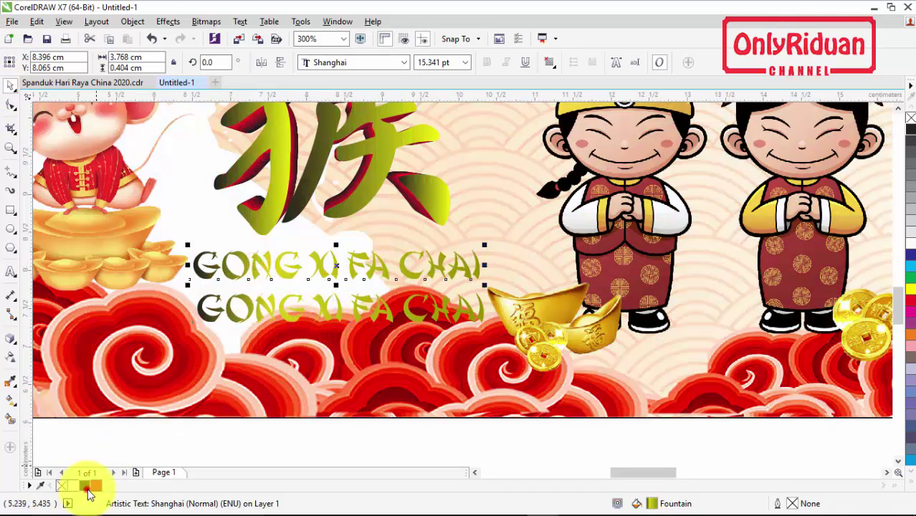
Import the gold-metal-background image and draw it below the lower "GONG XI FA CHAI" text, about as wide as the text
{"action": "left_click", "coordinate": [331, 304]}
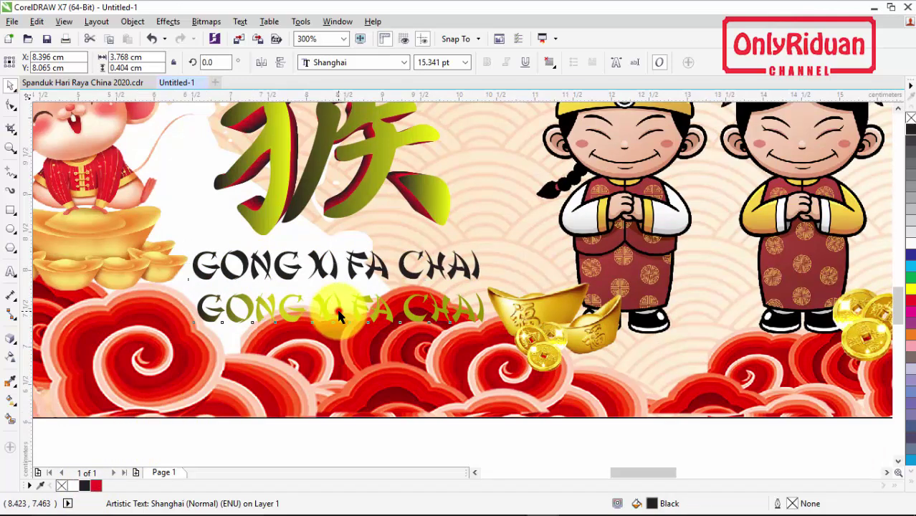
{"action": "left_click", "coordinate": [898, 461]}
{"action": "left_click", "coordinate": [12, 22]}
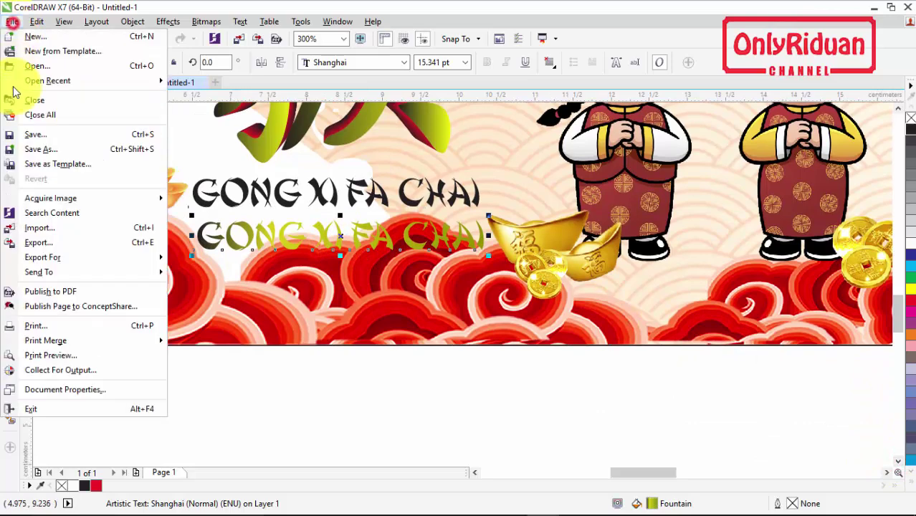
{"action": "left_click", "coordinate": [39, 228]}
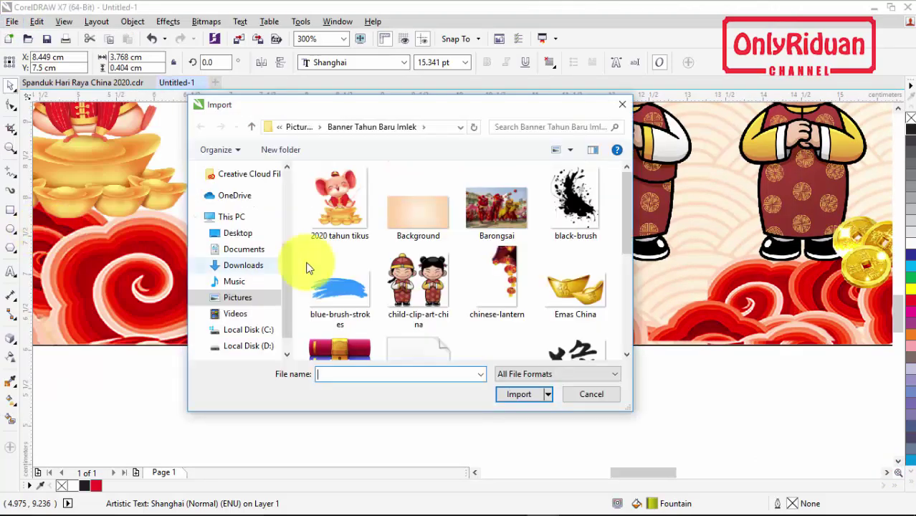
{"action": "left_click_drag", "start_coordinate": [629, 218], "coordinate": [631, 262]}
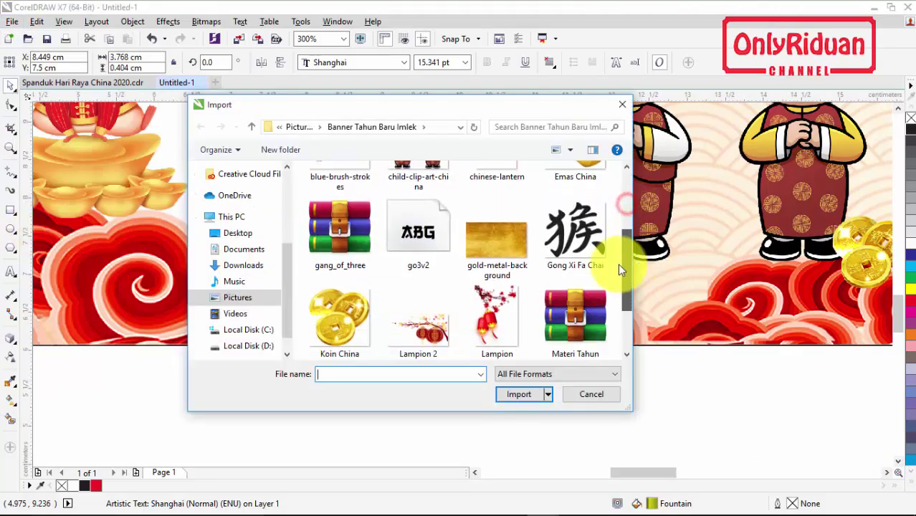
{"action": "left_click", "coordinate": [496, 215]}
{"action": "left_click", "coordinate": [511, 392]}
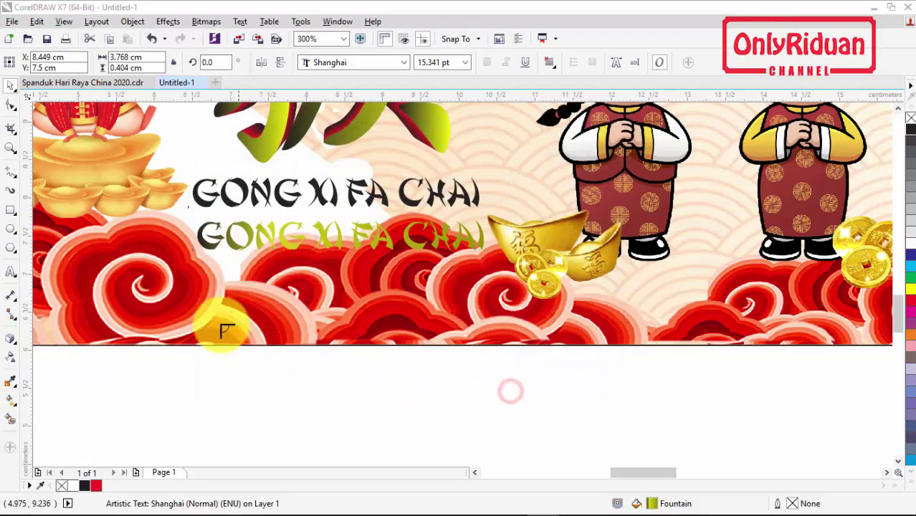
{"action": "left_click_drag", "start_coordinate": [276, 302], "coordinate": [530, 430]}
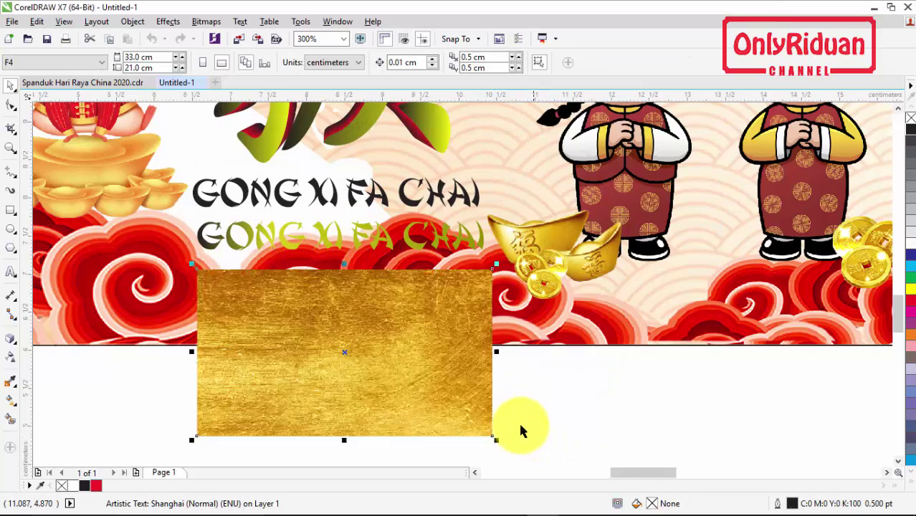
PowerClip the gold metal image inside the lower "GONG XI FA CHAI" text
{"action": "right_click", "coordinate": [405, 307]}
{"action": "left_click", "coordinate": [434, 145]}
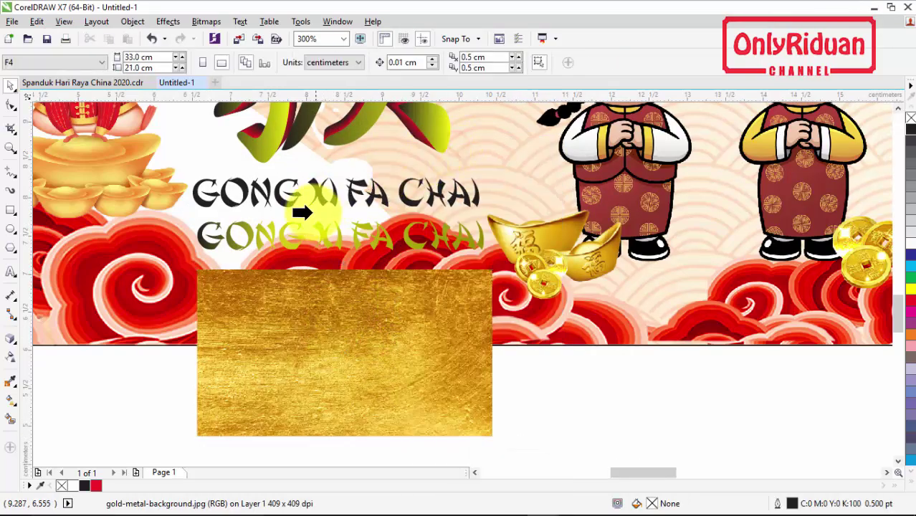
{"action": "left_click", "coordinate": [322, 234]}
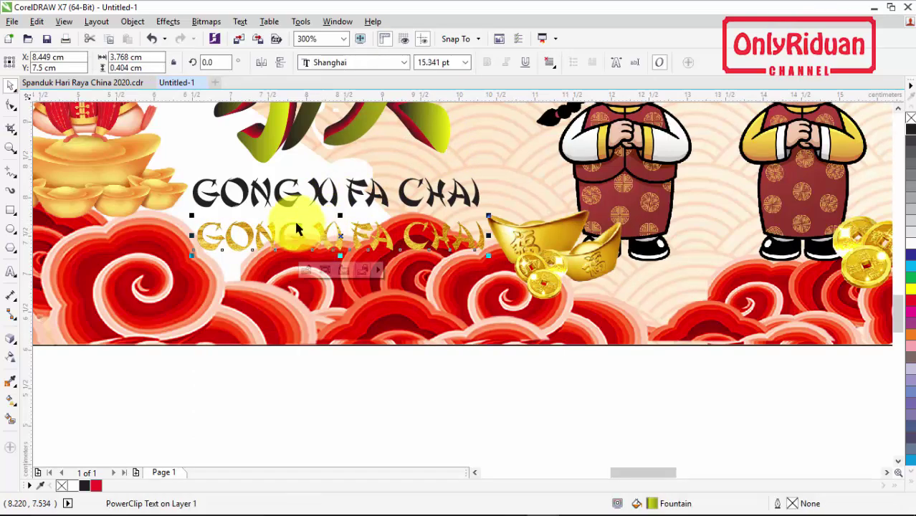
Place the gold text over the black original and nudge both up to a Y position of 8.155 cm
{"action": "left_click_drag", "start_coordinate": [341, 240], "coordinate": [338, 194]}
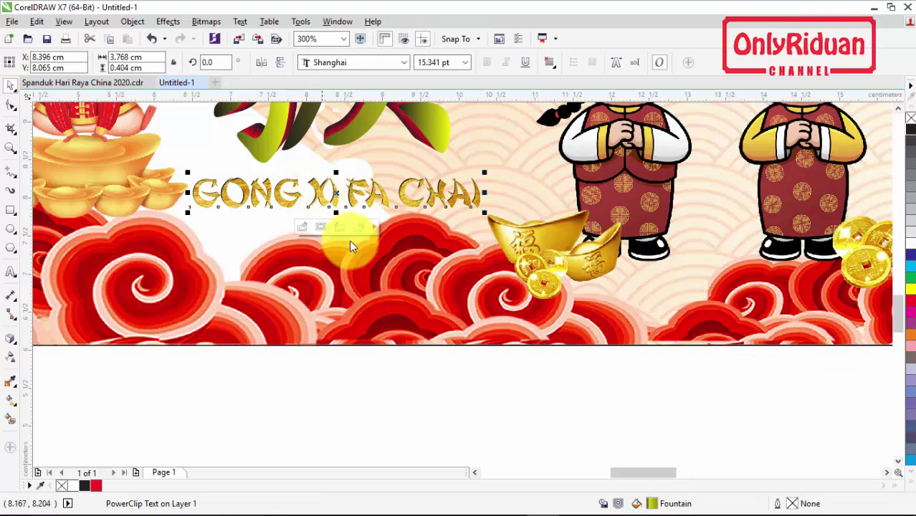
{"action": "left_click", "coordinate": [476, 396]}
{"action": "left_click_drag", "start_coordinate": [528, 391], "coordinate": [161, 150]}
{"action": "key", "text": "Up"}
{"action": "key", "text": "Up"}
{"action": "key", "text": "Up"}
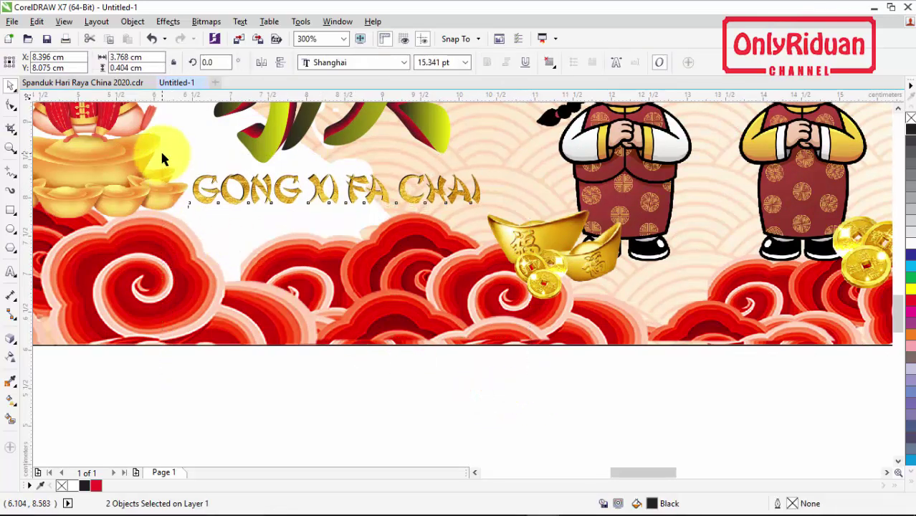
Choose the picture Tahun Tikus Logam.png from the Banner Tahun Baru Imlek folder for import
{"action": "scroll", "coordinate": [151, 170], "scroll_direction": "down", "scroll_amount": 2}
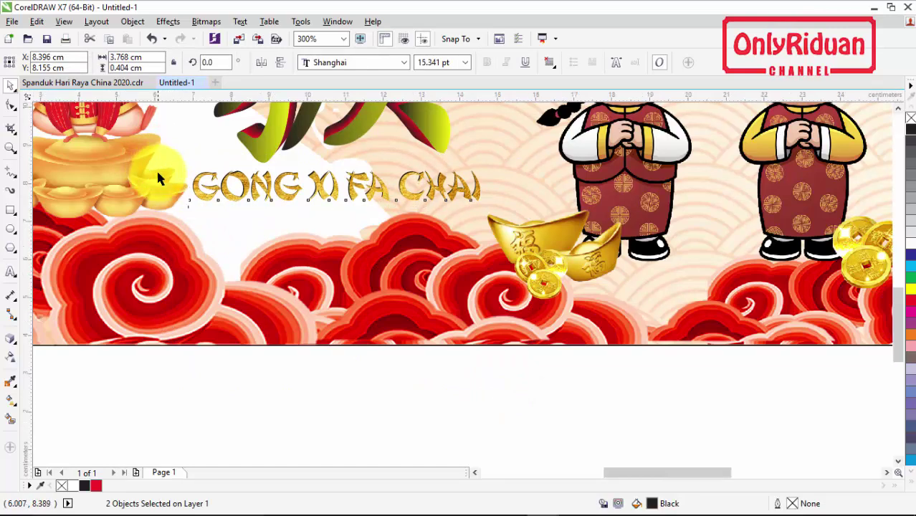
{"action": "scroll", "coordinate": [901, 121], "scroll_direction": "up", "scroll_amount": 5}
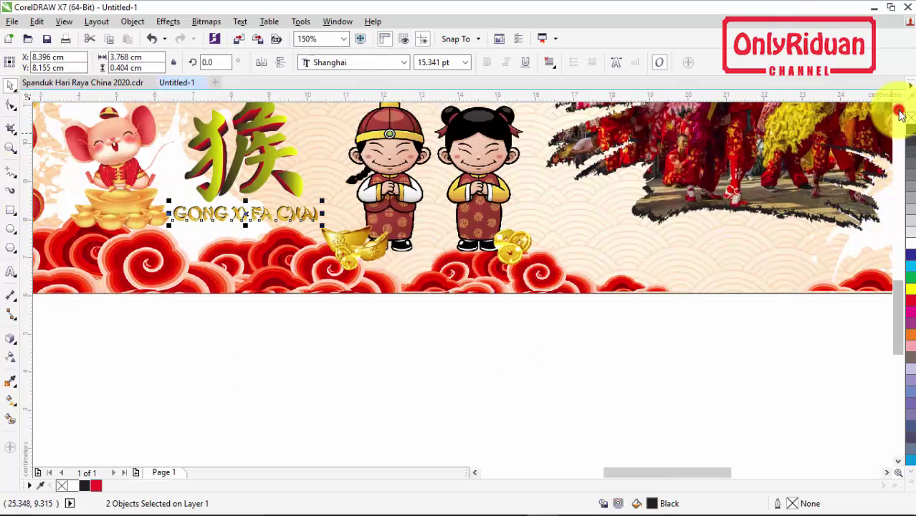
{"action": "scroll", "coordinate": [390, 195], "scroll_direction": "down", "scroll_amount": 2}
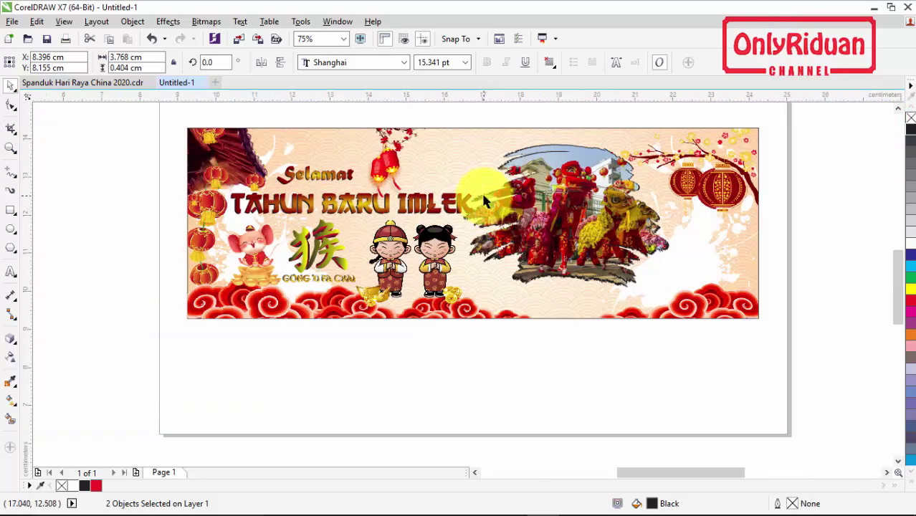
{"action": "scroll", "coordinate": [483, 200], "scroll_direction": "up", "scroll_amount": 2}
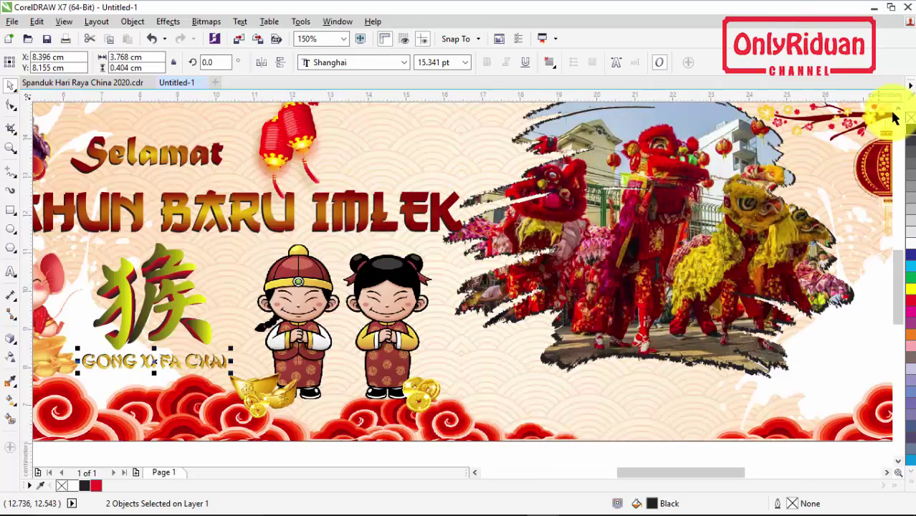
{"action": "scroll", "coordinate": [896, 118], "scroll_direction": "up", "scroll_amount": 2}
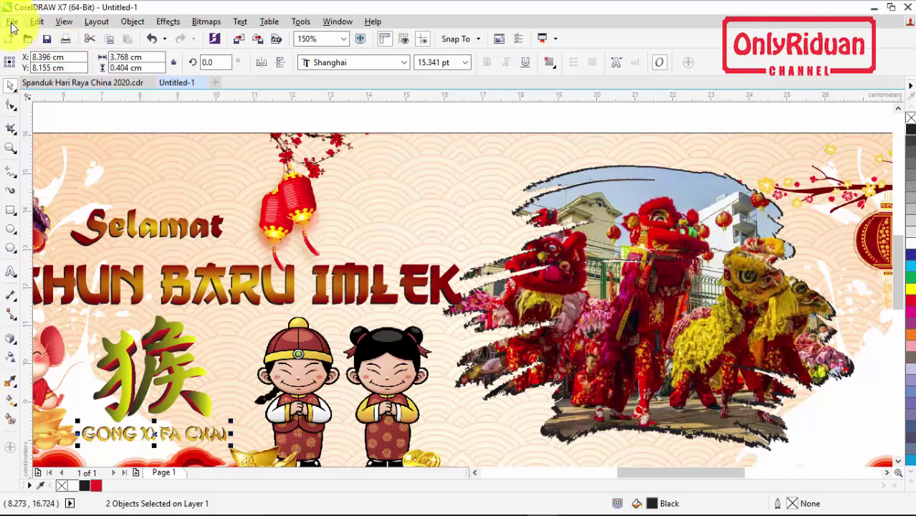
{"action": "left_click", "coordinate": [12, 26]}
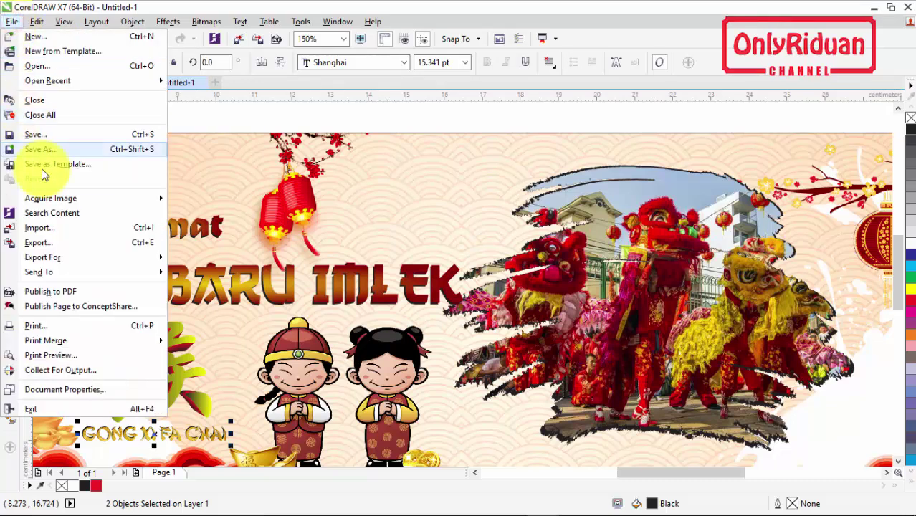
{"action": "left_click", "coordinate": [182, 246]}
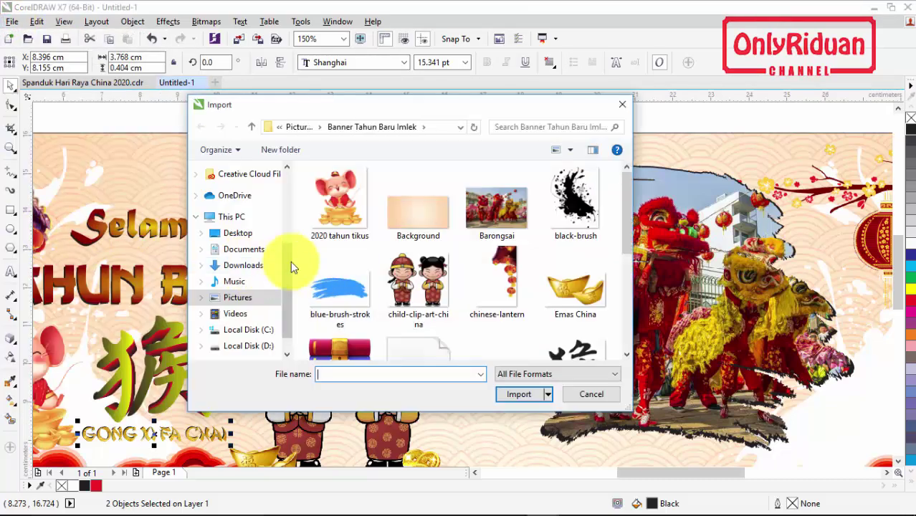
{"action": "left_click_drag", "start_coordinate": [625, 240], "coordinate": [630, 327]}
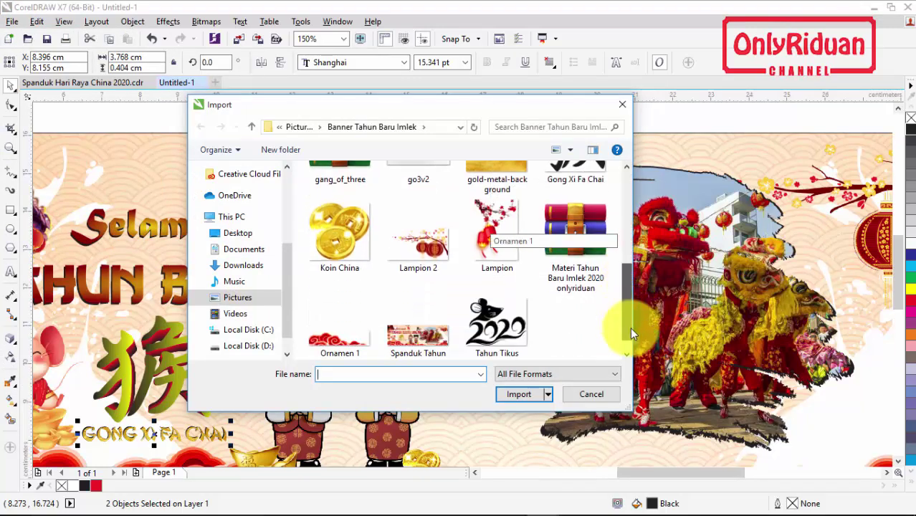
{"action": "left_click", "coordinate": [513, 318]}
{"action": "left_click", "coordinate": [520, 394]}
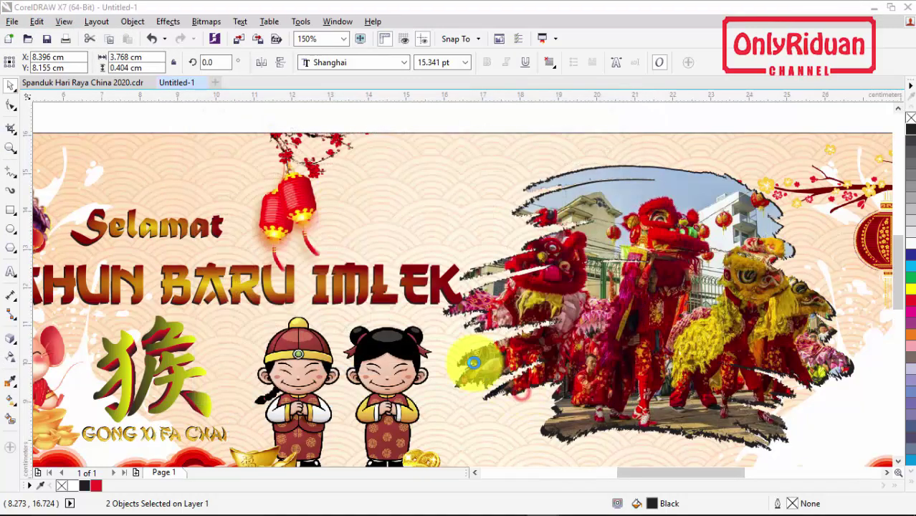
Place the rat 2020 picture above the word IMLEK beside the hanging lanterns and scale it to about 2.42 × 1.9 cm
{"action": "left_click_drag", "start_coordinate": [368, 210], "coordinate": [448, 252]}
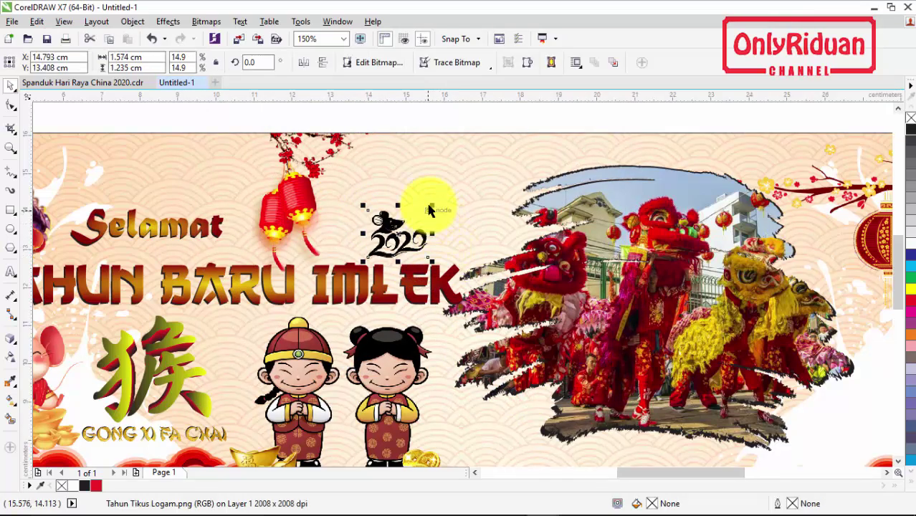
{"action": "left_click_drag", "start_coordinate": [431, 206], "coordinate": [464, 180]}
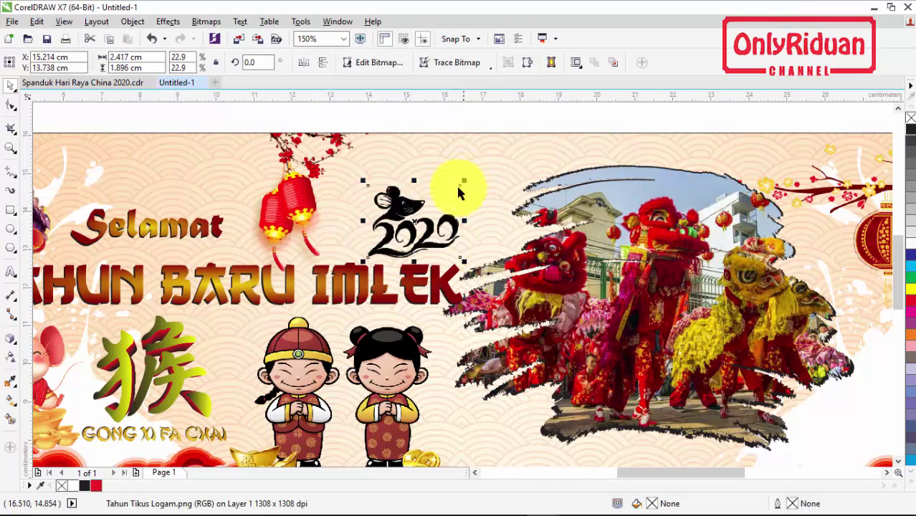
{"action": "left_click_drag", "start_coordinate": [422, 224], "coordinate": [426, 224]}
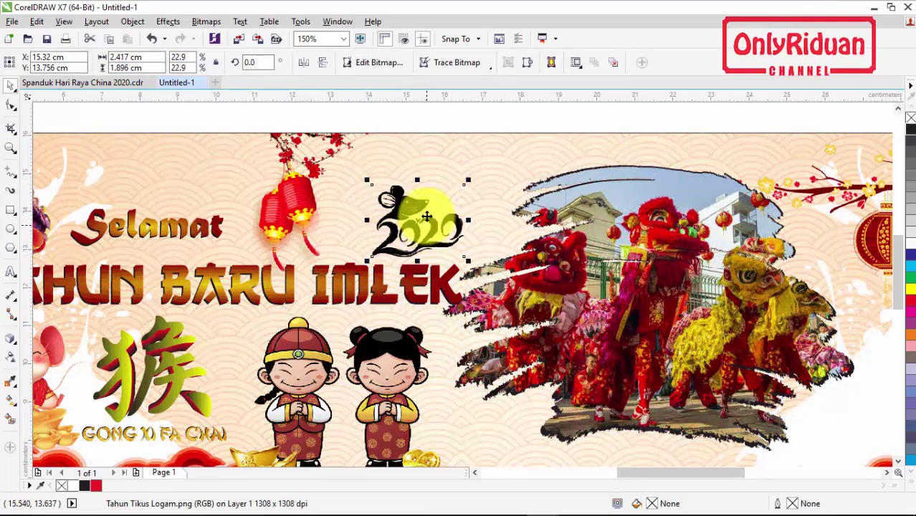
Try a Quick Trace on the rat 2020 picture and undo it
{"action": "left_click", "coordinate": [457, 64]}
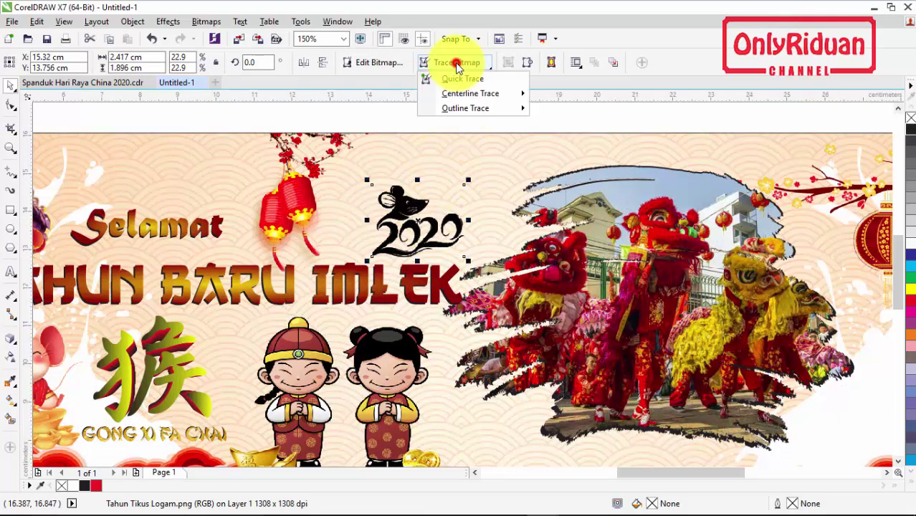
{"action": "left_click", "coordinate": [462, 79]}
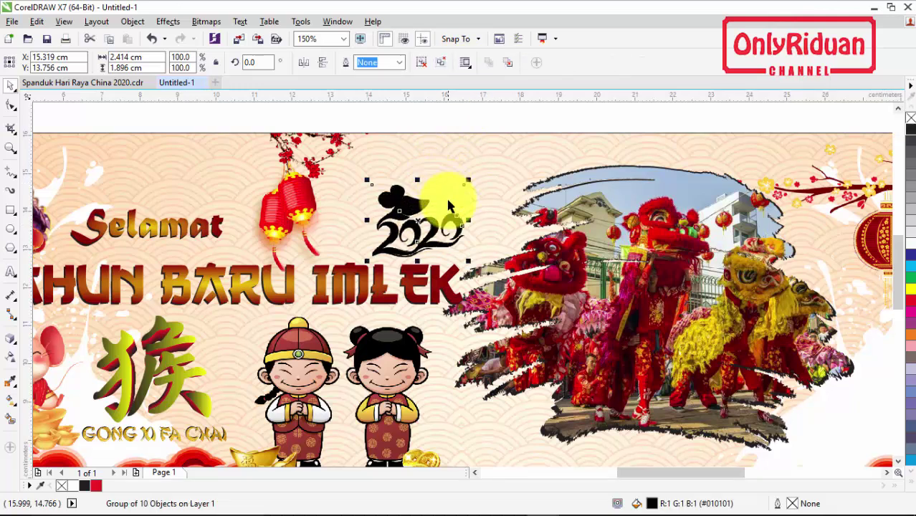
{"action": "scroll", "coordinate": [405, 206], "scroll_direction": "up", "scroll_amount": 2}
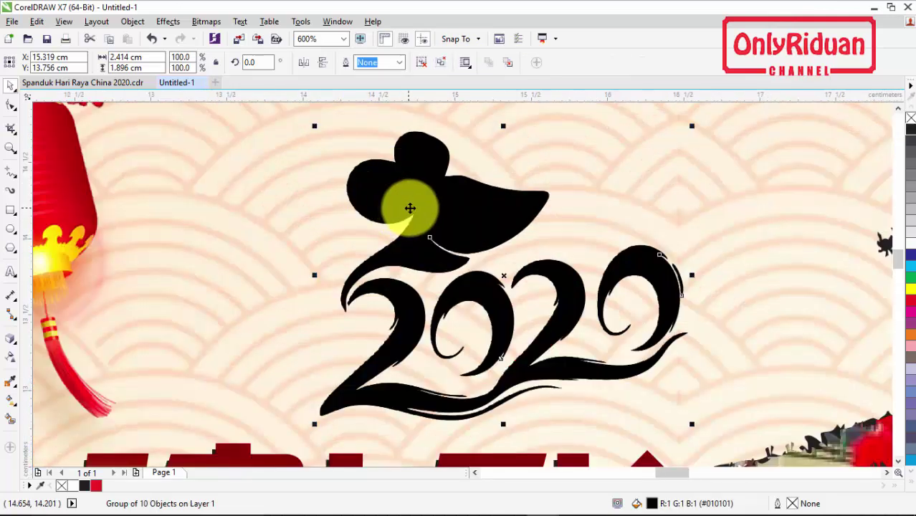
{"action": "scroll", "coordinate": [411, 207], "scroll_direction": "down", "scroll_amount": 1}
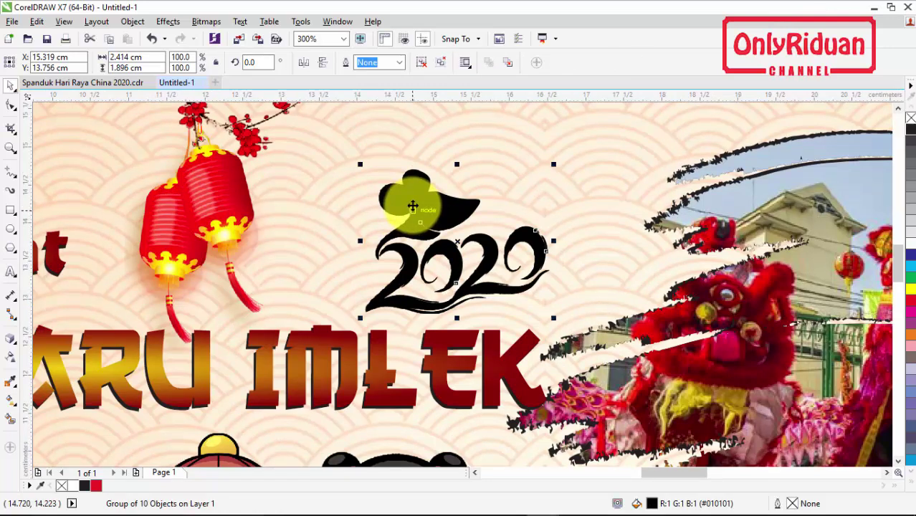
{"action": "key", "text": "ctrl+z"}
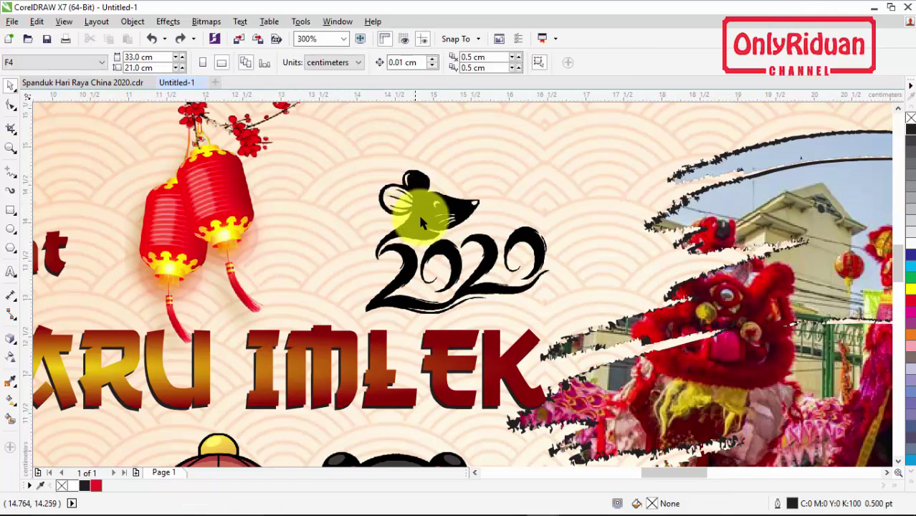
Trace the rat 2020 picture as an outline with the High Quality Image preset, keeping the original image
{"action": "left_click", "coordinate": [486, 268]}
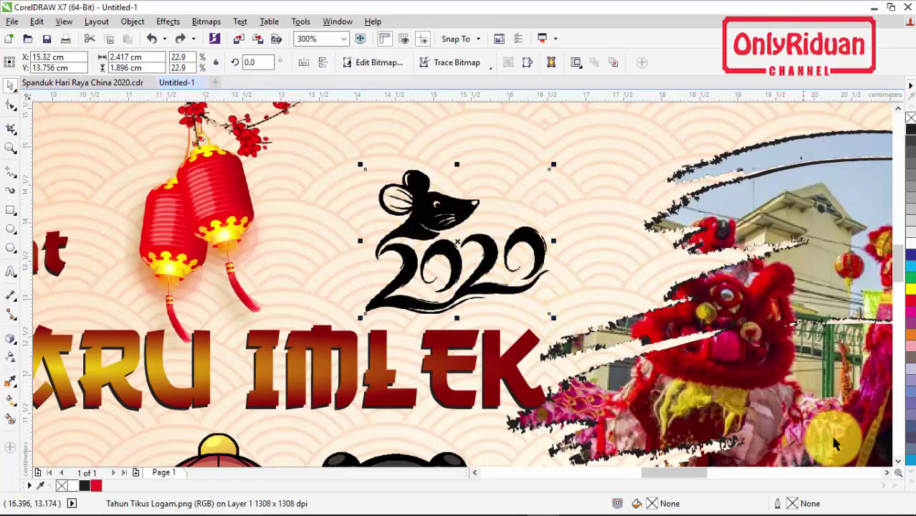
{"action": "left_click", "coordinate": [886, 473]}
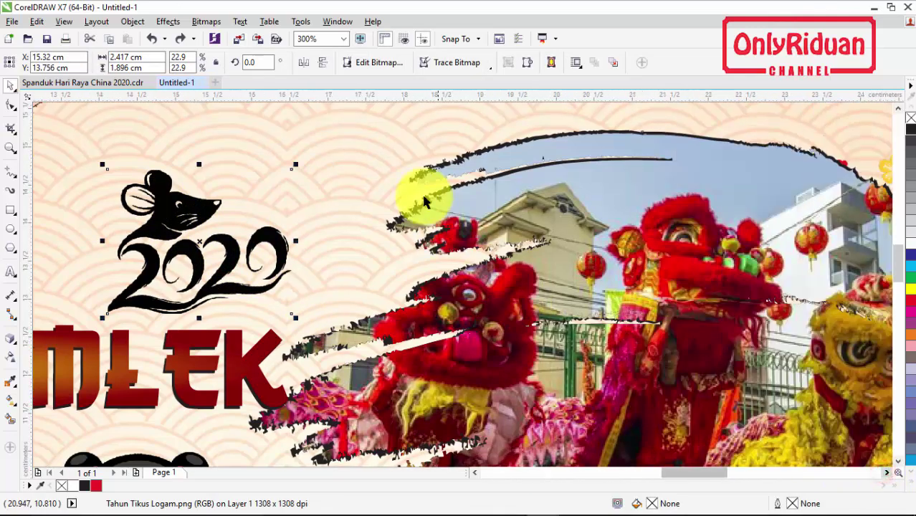
{"action": "left_click", "coordinate": [487, 66]}
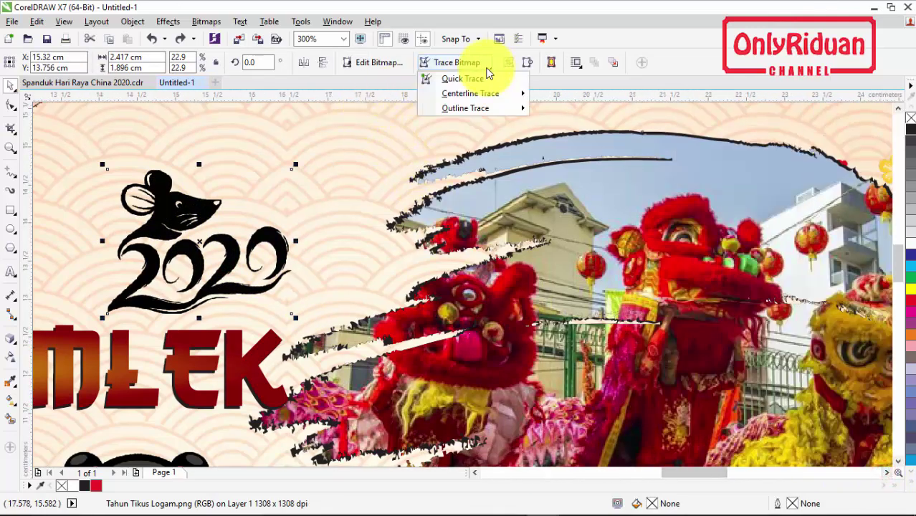
{"action": "left_click", "coordinate": [485, 68]}
{"action": "left_click", "coordinate": [486, 68]}
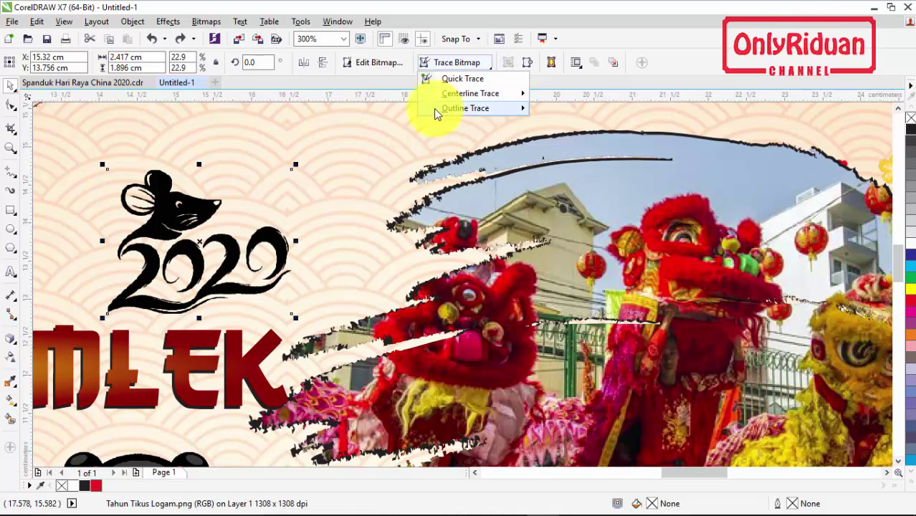
{"action": "mouse_move", "coordinate": [458, 116]}
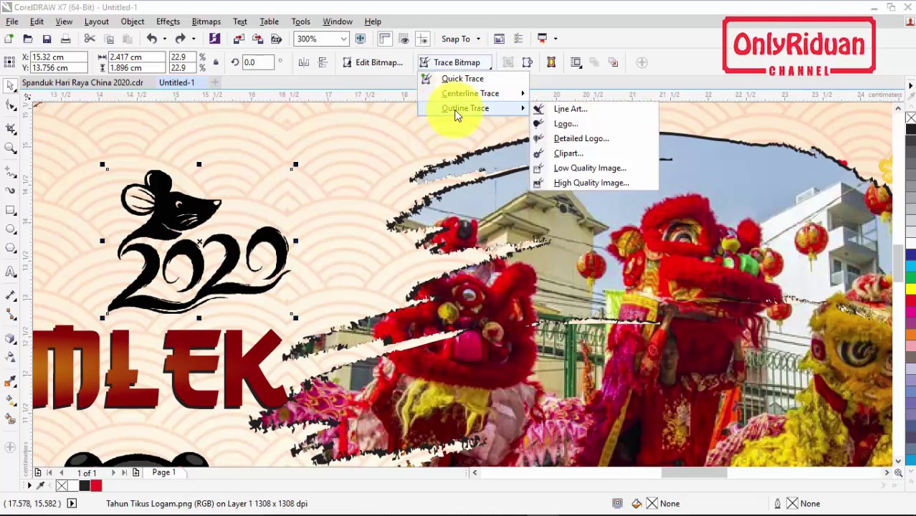
{"action": "left_click", "coordinate": [584, 184]}
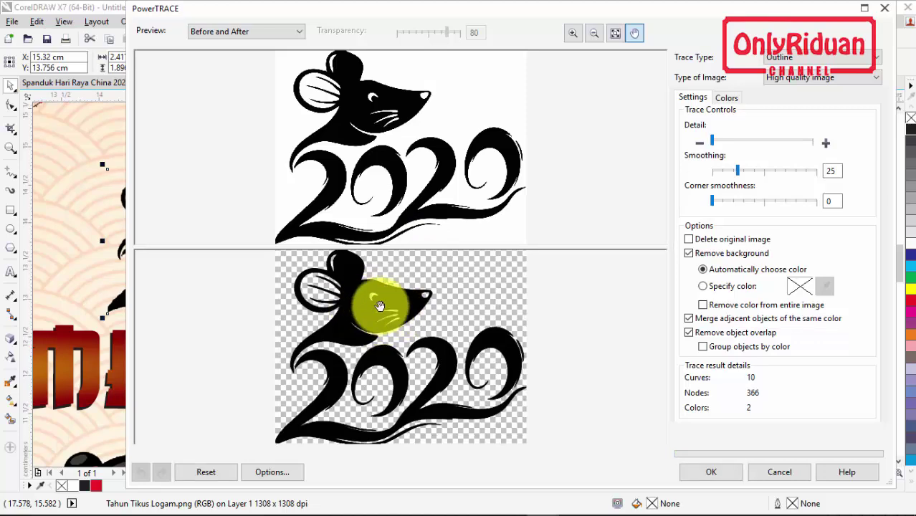
{"action": "left_click", "coordinate": [710, 471]}
Separate the traced rat 2020 from the original picture, delete the original and place the trace back above IMLEK
{"action": "left_click_drag", "start_coordinate": [163, 204], "coordinate": [341, 191]}
{"action": "left_click", "coordinate": [180, 215]}
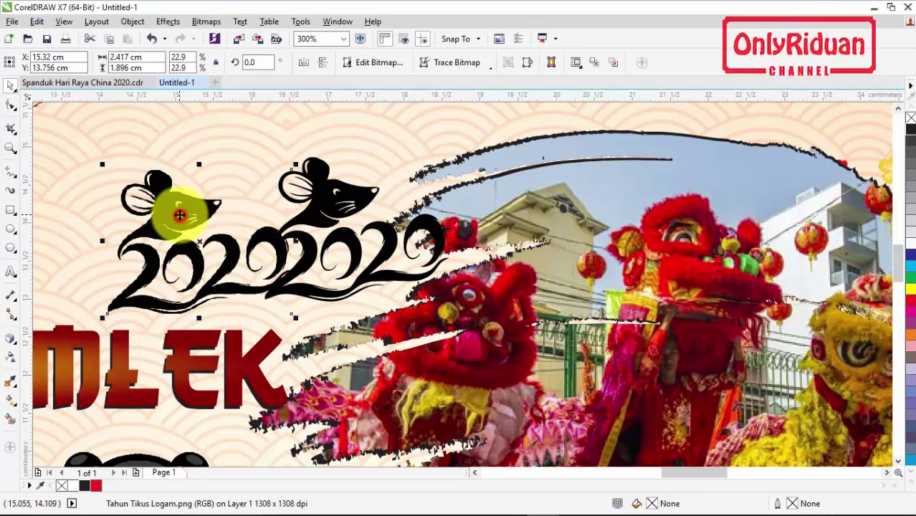
{"action": "mouse_move", "coordinate": [184, 206]}
{"action": "left_mouse_down"}
{"action": "mouse_move", "coordinate": [303, 147]}
{"action": "mouse_move", "coordinate": [303, 195]}
{"action": "mouse_move", "coordinate": [189, 215]}
{"action": "left_mouse_up"}
Fill the traced rat 2020 artwork with red
{"action": "left_click", "coordinate": [911, 293]}
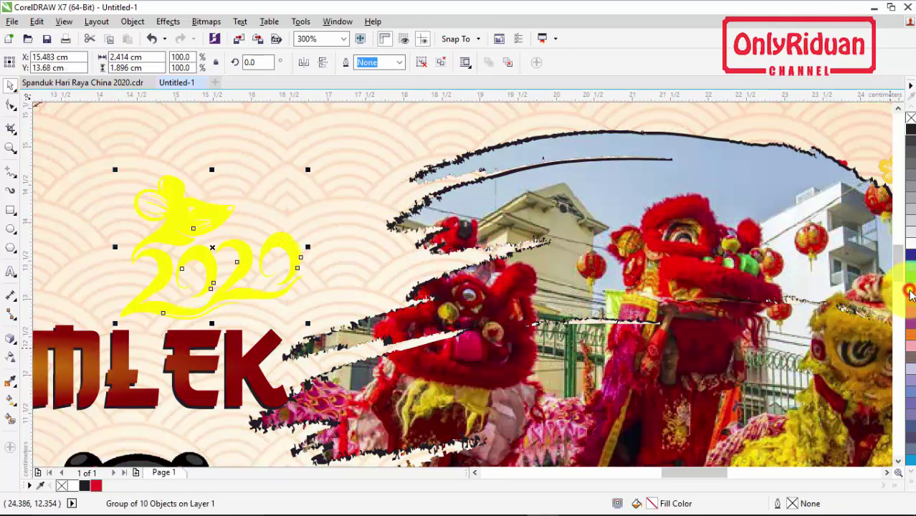
{"action": "left_click", "coordinate": [910, 304]}
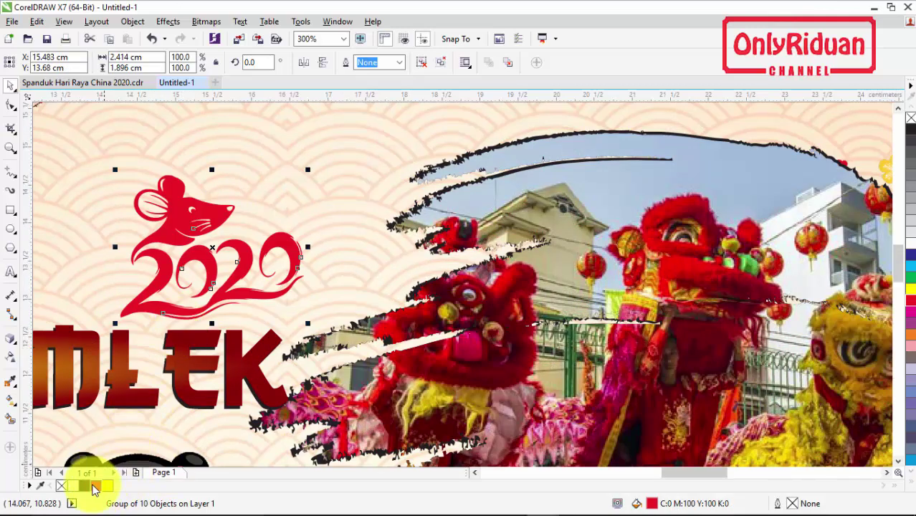
Enlarge the Barongsai photo together with its black brush backing towards the banner's lower right
{"action": "scroll", "coordinate": [228, 249], "scroll_direction": "down", "scroll_amount": 3}
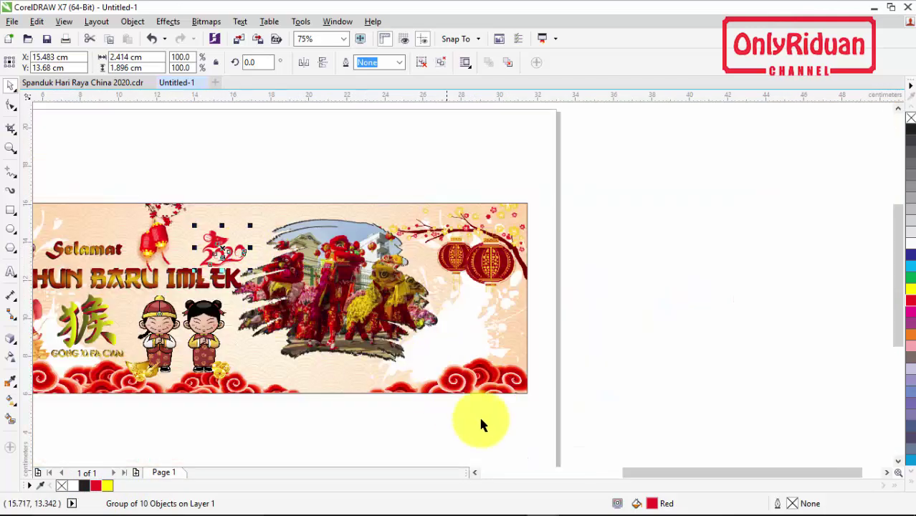
{"action": "left_click", "coordinate": [474, 473]}
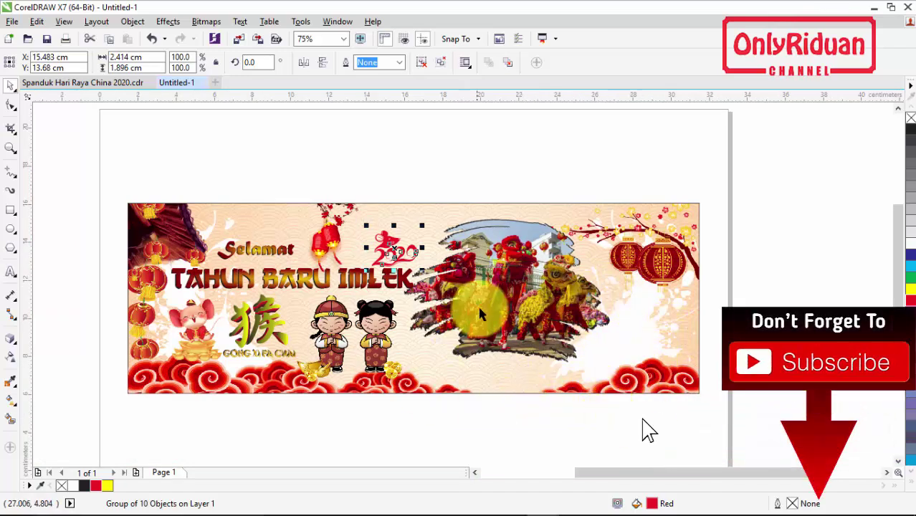
{"action": "left_click_drag", "start_coordinate": [634, 417], "coordinate": [610, 398]}
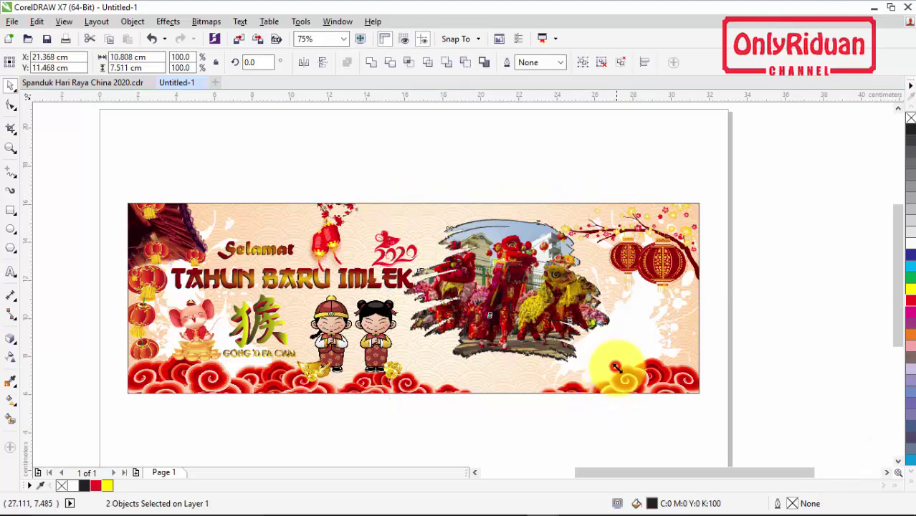
{"action": "left_click_drag", "start_coordinate": [614, 368], "coordinate": [628, 382]}
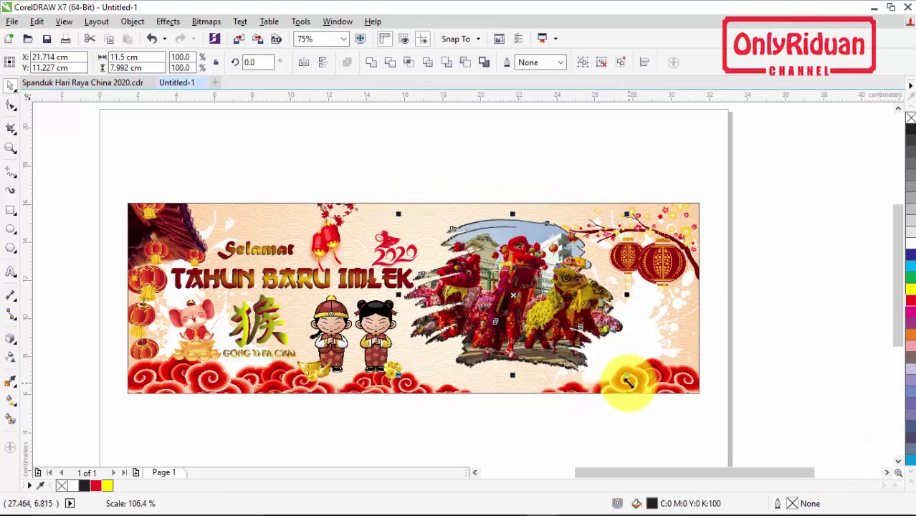
{"action": "left_click", "coordinate": [591, 421]}
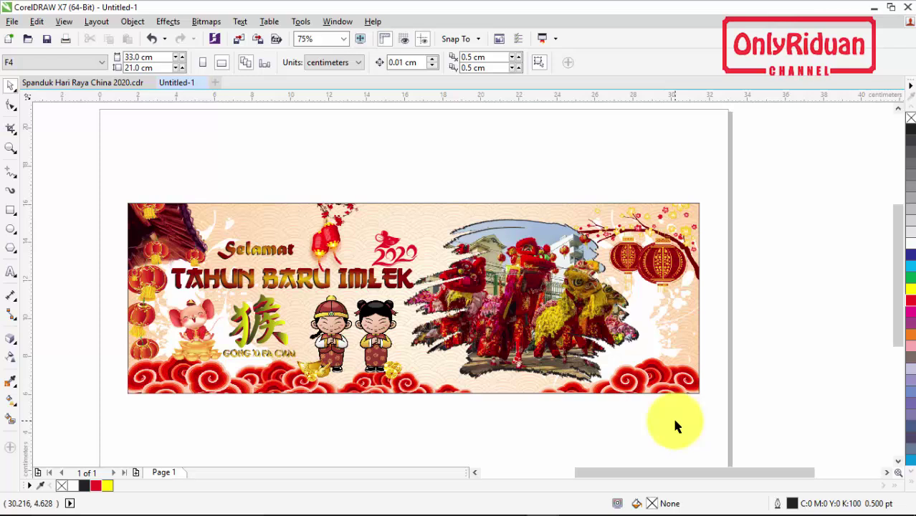
Group all banner objects and export the selection as a JPG named "Spanduk Imlek 3x1 m 1 lembar MA"
{"action": "left_click_drag", "start_coordinate": [91, 170], "coordinate": [702, 390]}
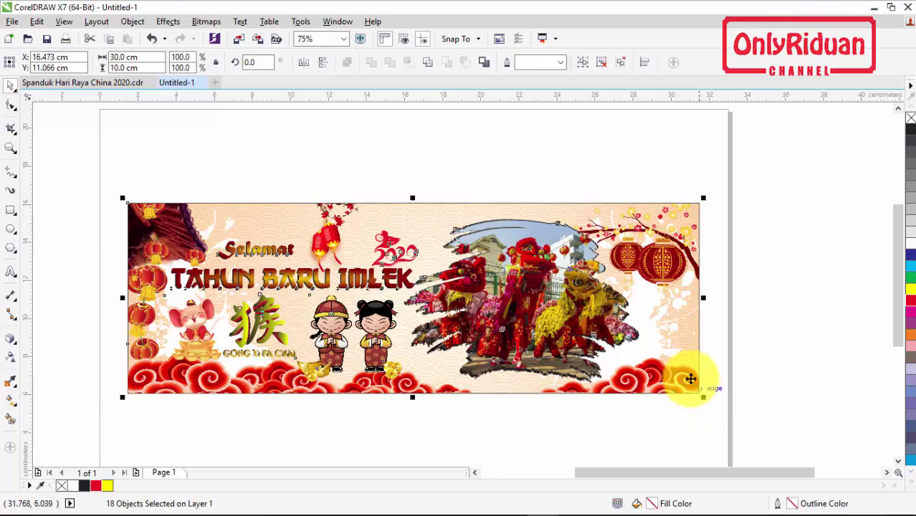
{"action": "left_click", "coordinate": [583, 62]}
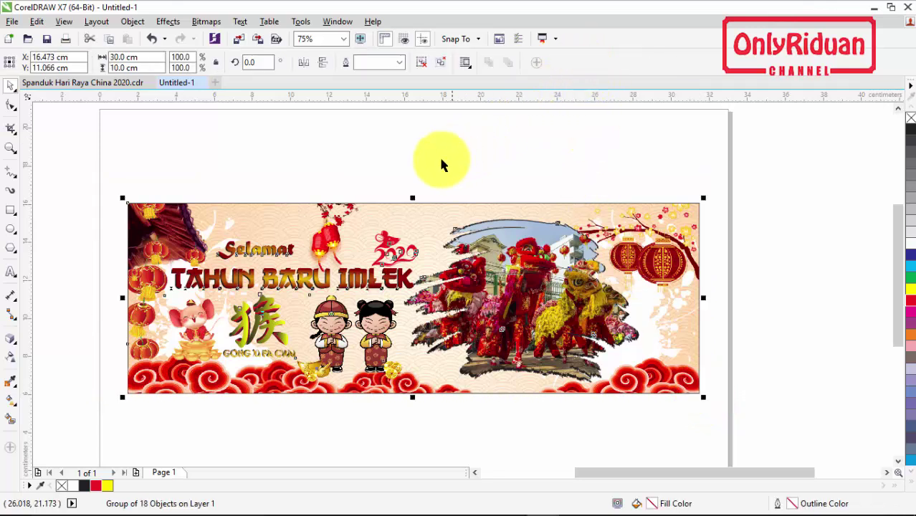
{"action": "left_click", "coordinate": [12, 21]}
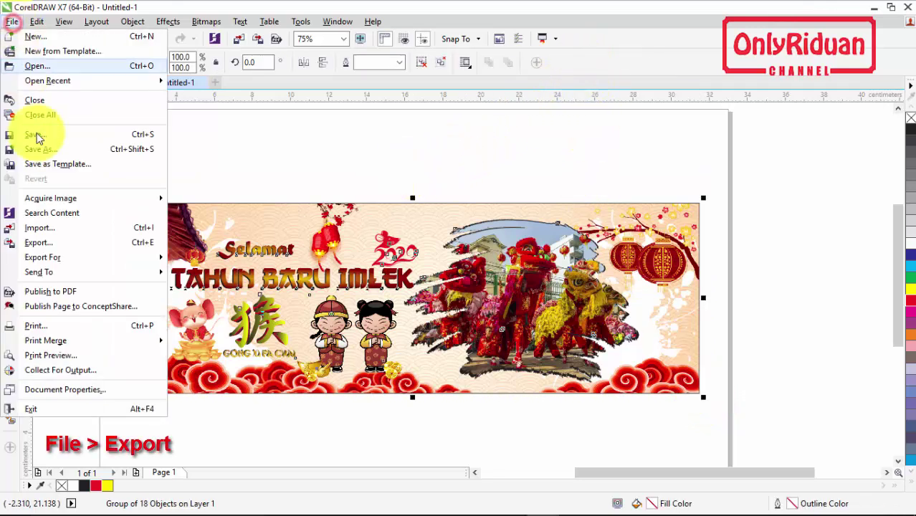
{"action": "left_click", "coordinate": [54, 244]}
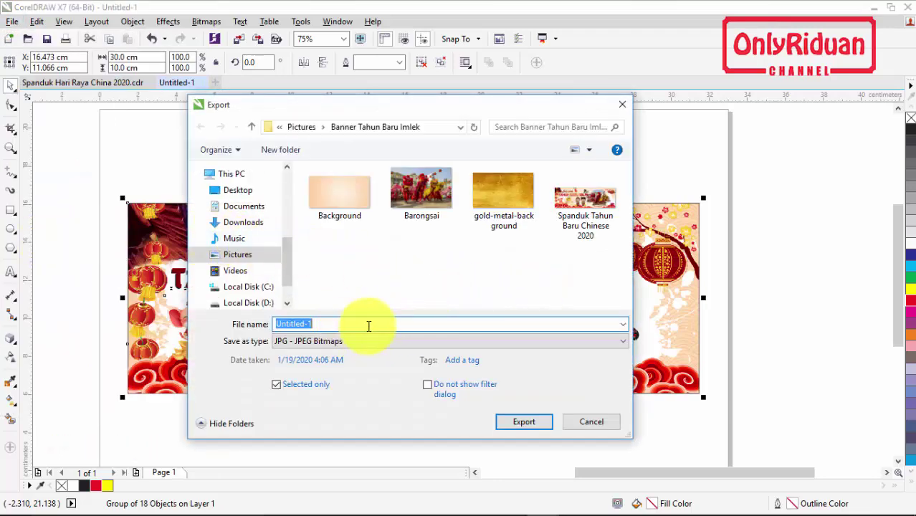
{"action": "type", "text": "Span"}
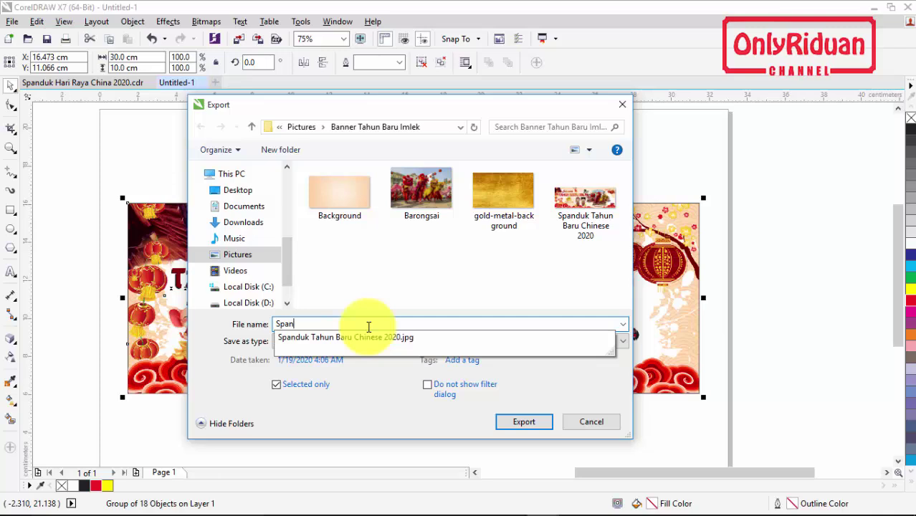
{"action": "type", "text": "duk Imlek 3x1 m 1"}
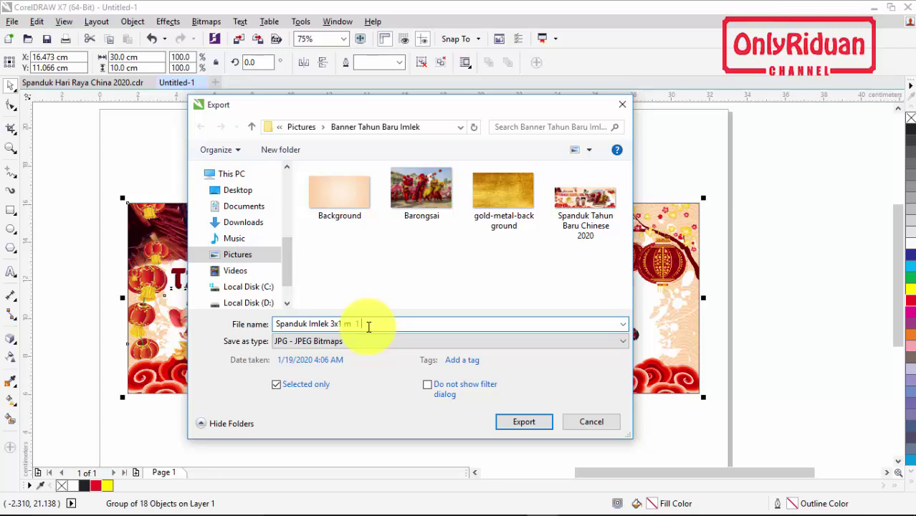
{"action": "type", "text": "lembar MA"}
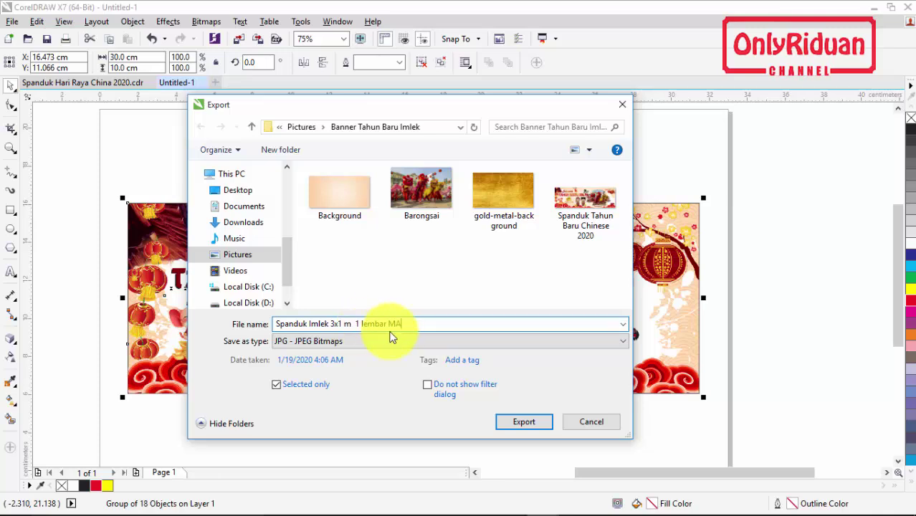
{"action": "key", "text": "End"}
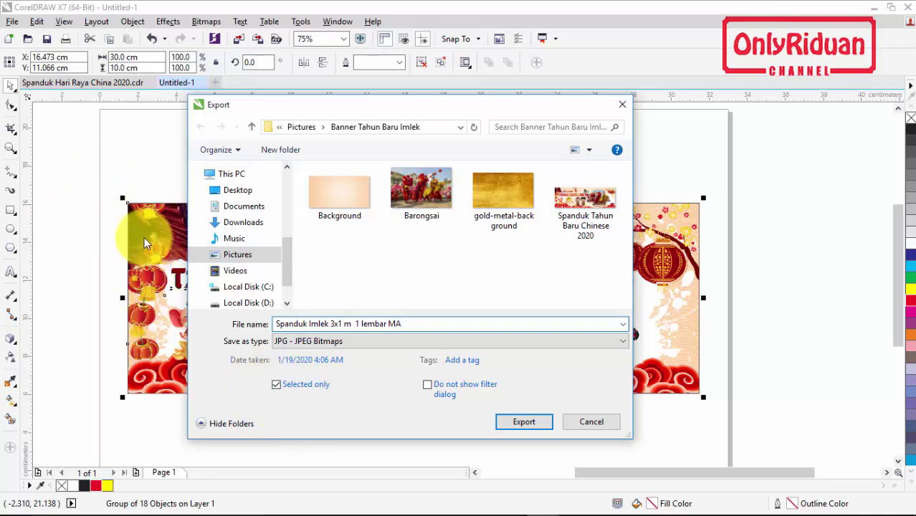
{"action": "left_click", "coordinate": [527, 424]}
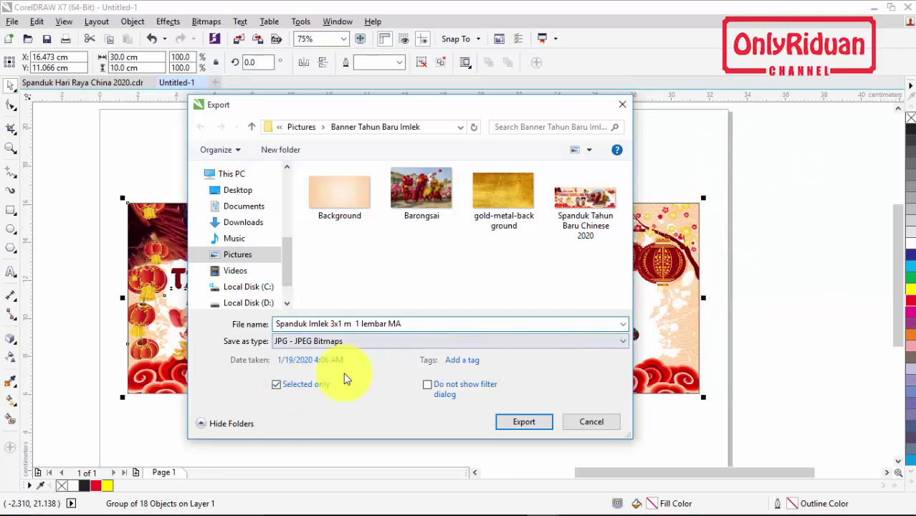
{"action": "left_click", "coordinate": [525, 425]}
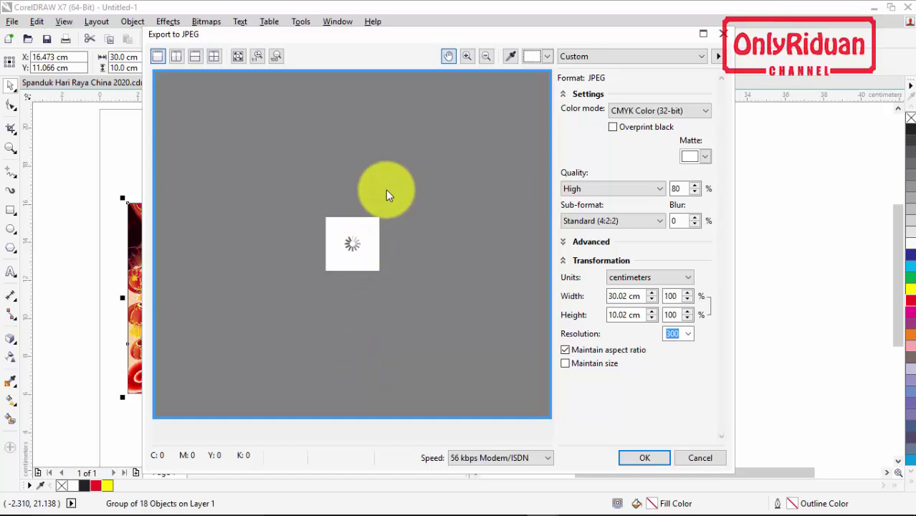
Keep the JPEG export's color mode at CMYK Color (32-bit) and set its resolution to 100
{"action": "left_click", "coordinate": [661, 112]}
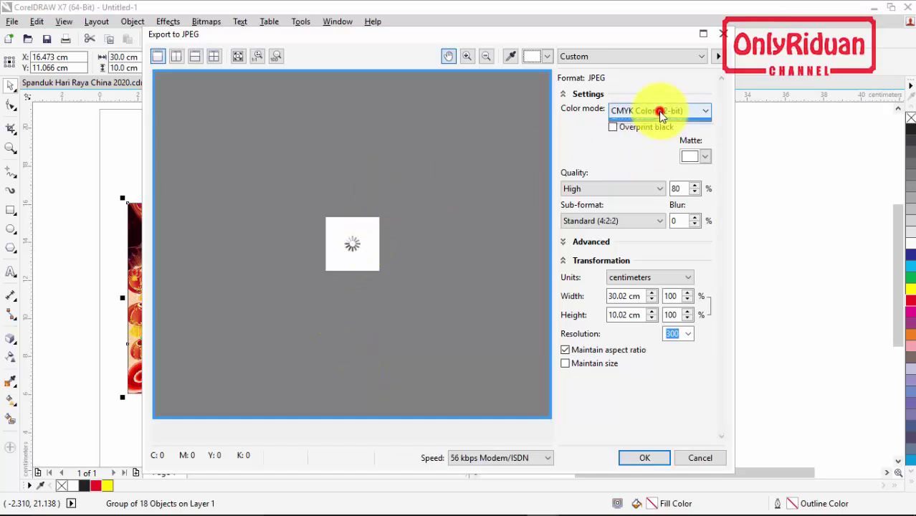
{"action": "left_click", "coordinate": [659, 111]}
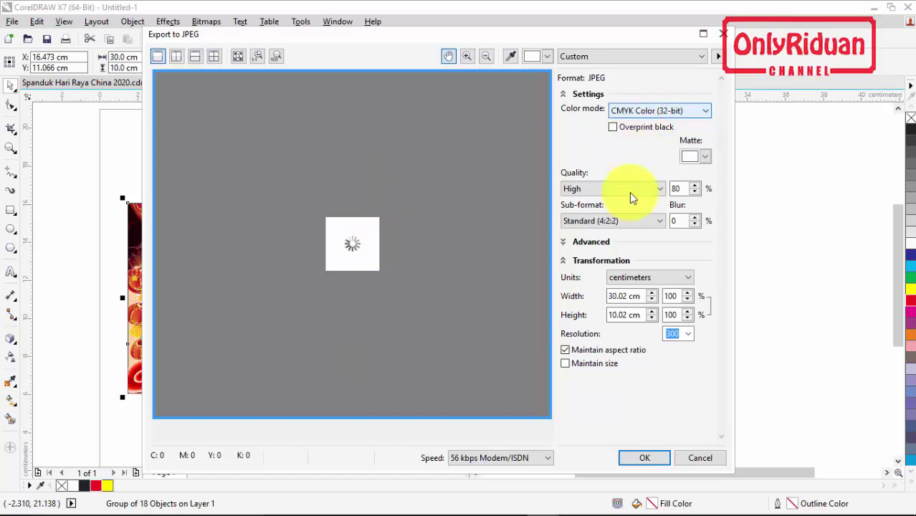
{"action": "left_click", "coordinate": [688, 334]}
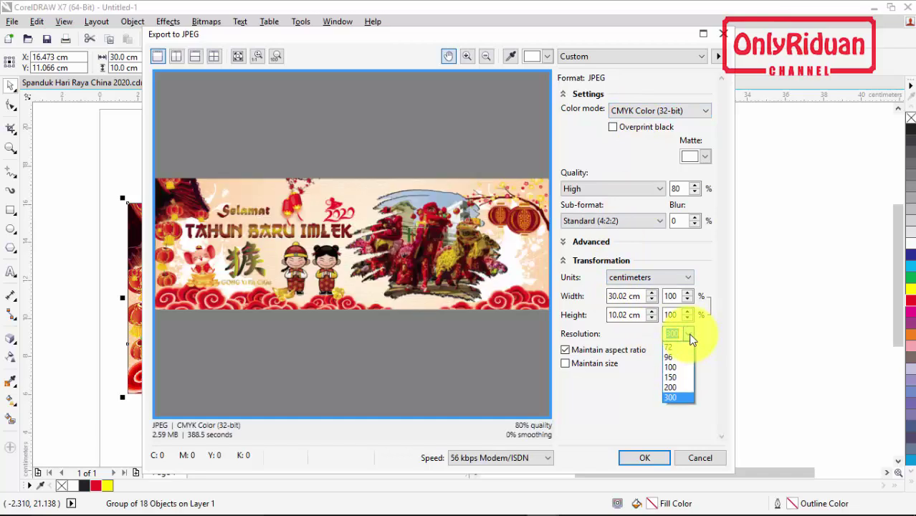
{"action": "left_click", "coordinate": [674, 366]}
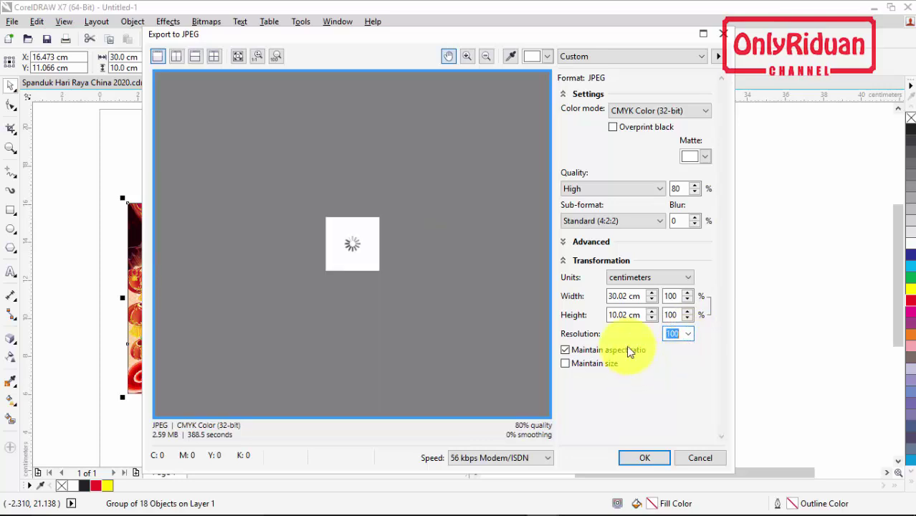
Set the exported banner's width to 300 cm with the aspect ratio maintained
{"action": "left_click", "coordinate": [625, 296]}
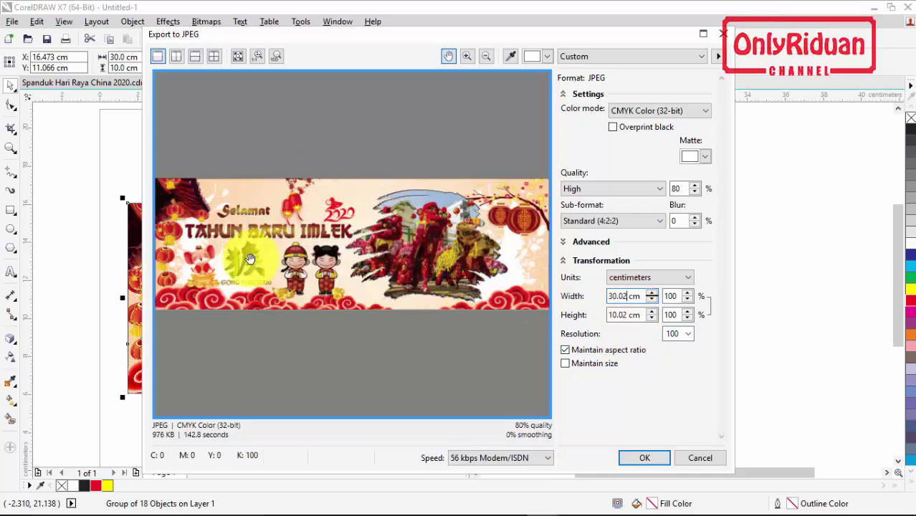
{"action": "left_click", "coordinate": [625, 295]}
{"action": "type", "text": "300"}
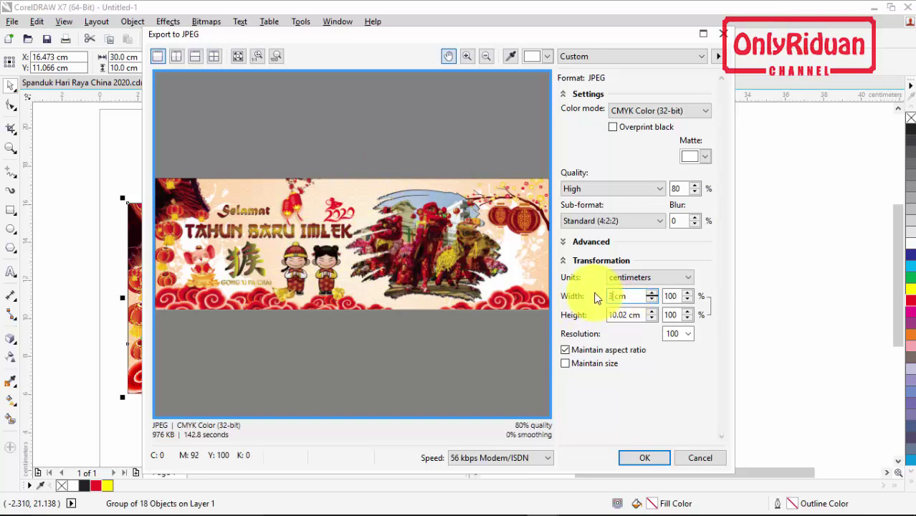
{"action": "left_click", "coordinate": [615, 314]}
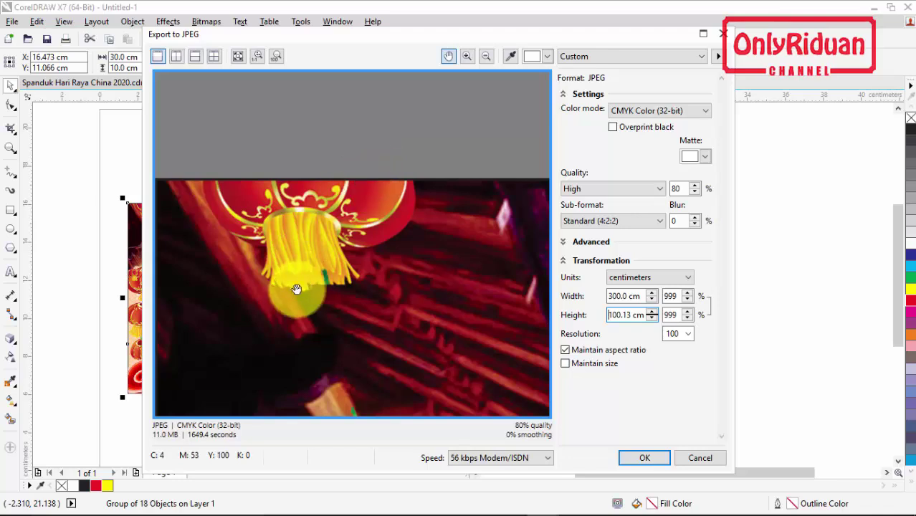
Inspect the full-size banner's sharpness in the export preview and complete the JPEG export
{"action": "left_click_drag", "start_coordinate": [300, 286], "coordinate": [369, 265]}
{"action": "scroll", "coordinate": [369, 266], "scroll_direction": "down", "scroll_amount": 5}
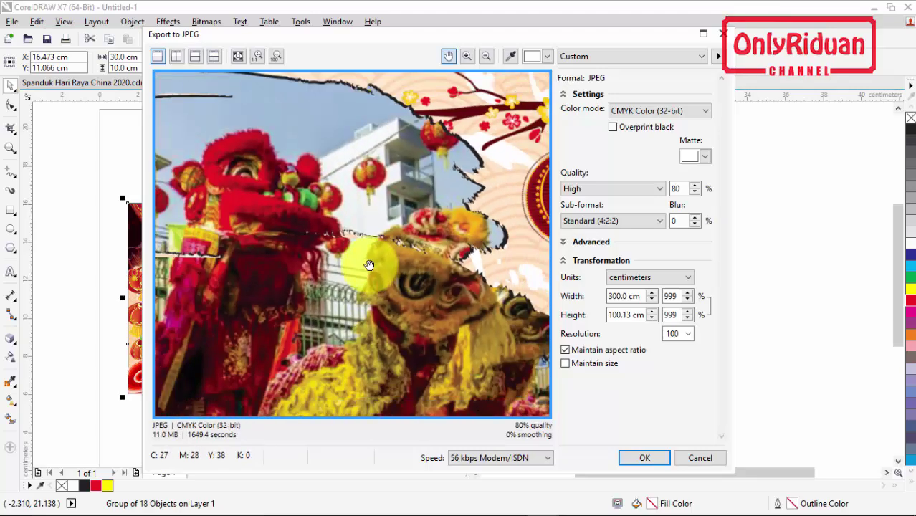
{"action": "left_click_drag", "start_coordinate": [369, 287], "coordinate": [464, 234]}
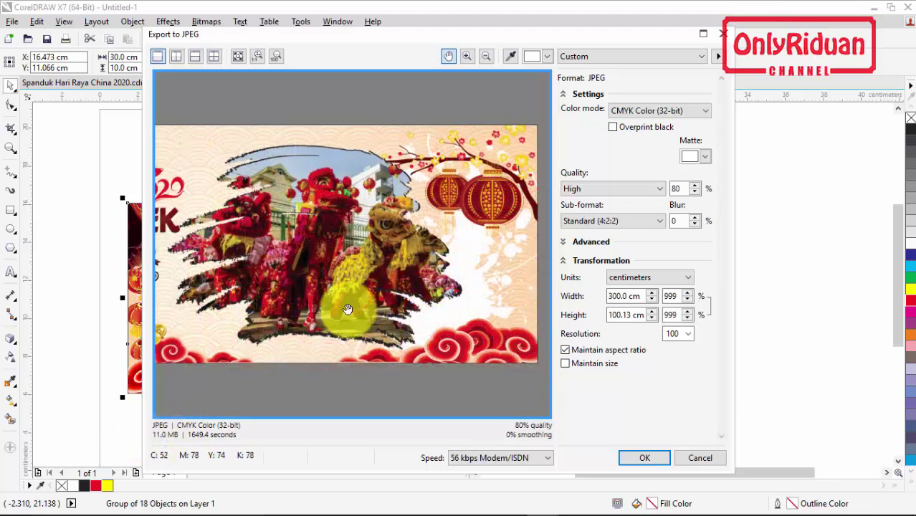
{"action": "left_click", "coordinate": [641, 459]}
View the exported "Spanduk Imlek 3x1 m 1 lembar MA" picture from its folder, then return to the drawing and deselect the banner
{"action": "mouse_move", "coordinate": [399, 499]}
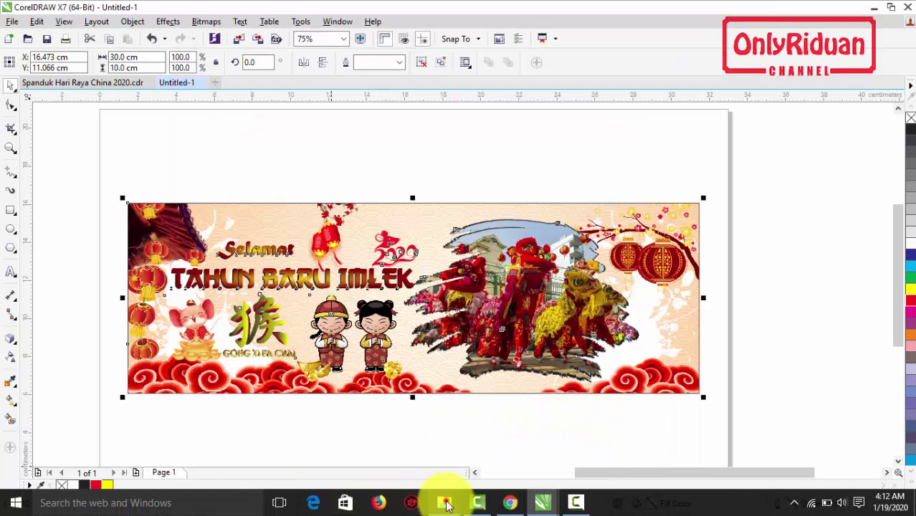
{"action": "mouse_move", "coordinate": [444, 502]}
{"action": "left_click", "coordinate": [484, 454]}
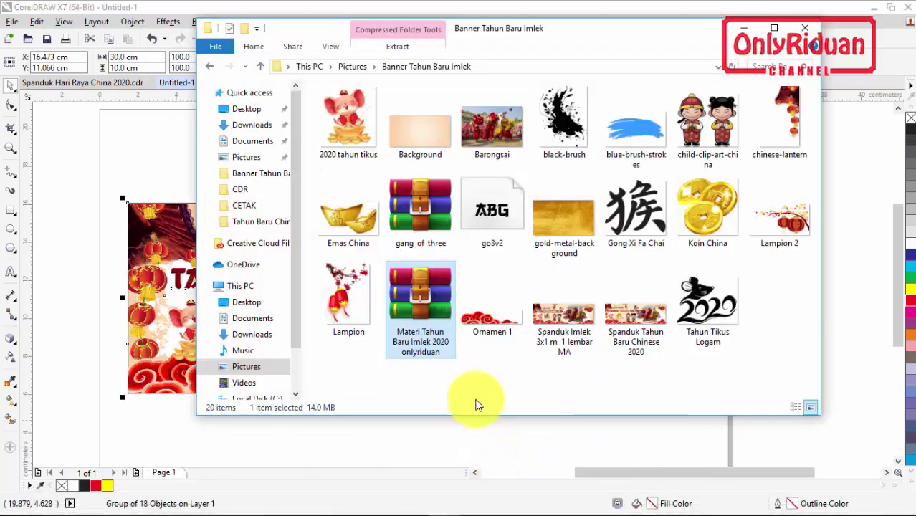
{"action": "double_click", "coordinate": [572, 324]}
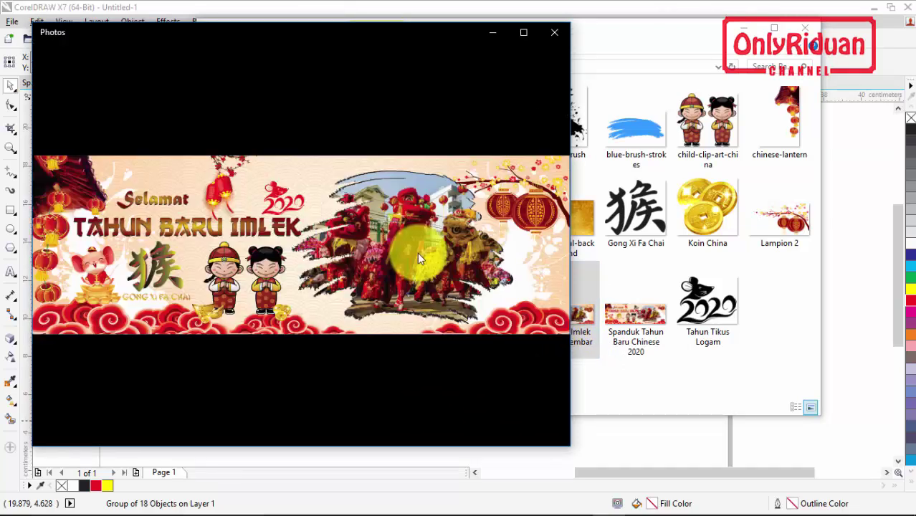
{"action": "mouse_move", "coordinate": [298, 299]}
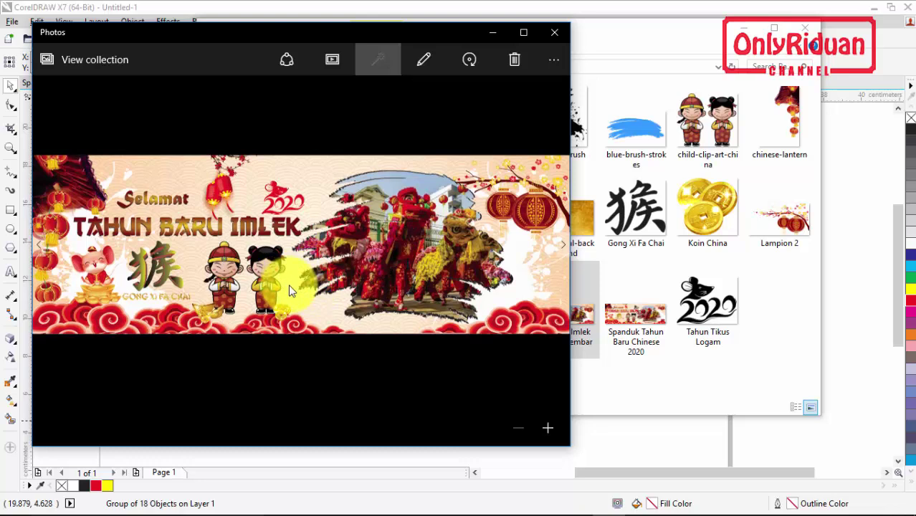
{"action": "left_click", "coordinate": [551, 32]}
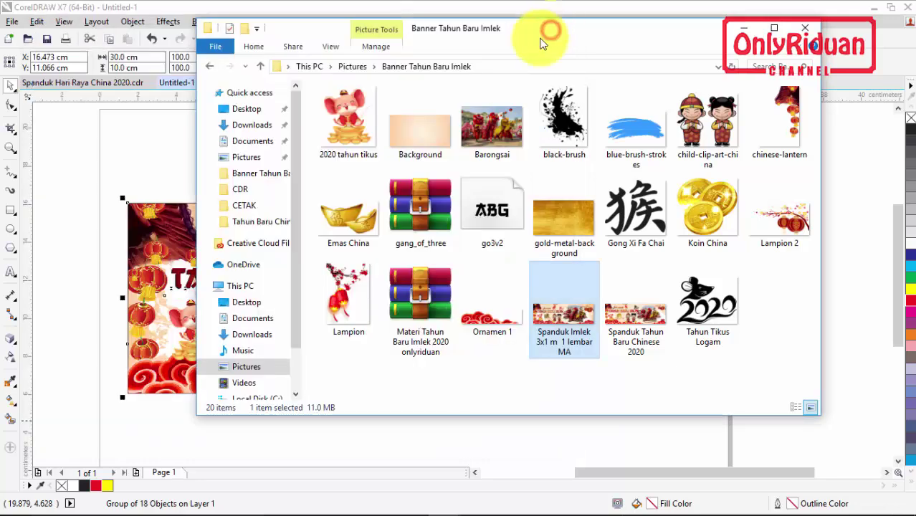
{"action": "left_click", "coordinate": [744, 30]}
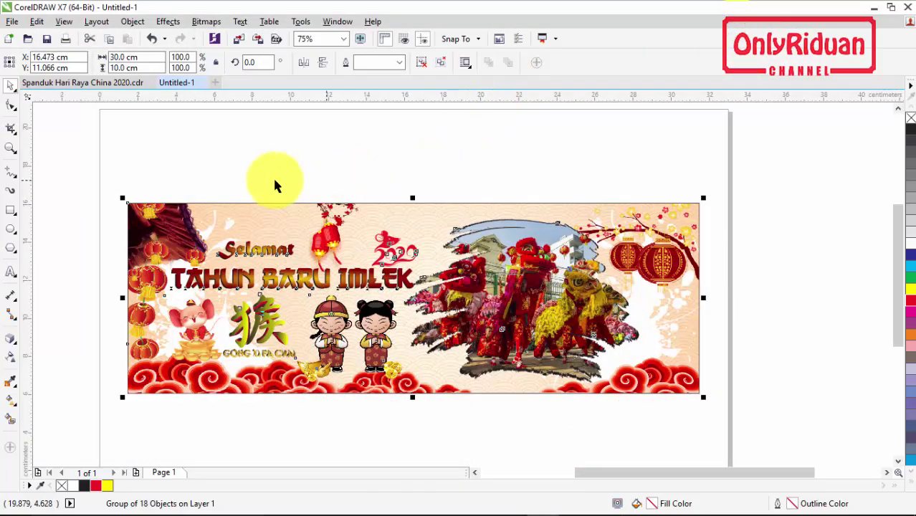
{"action": "left_click", "coordinate": [89, 164]}
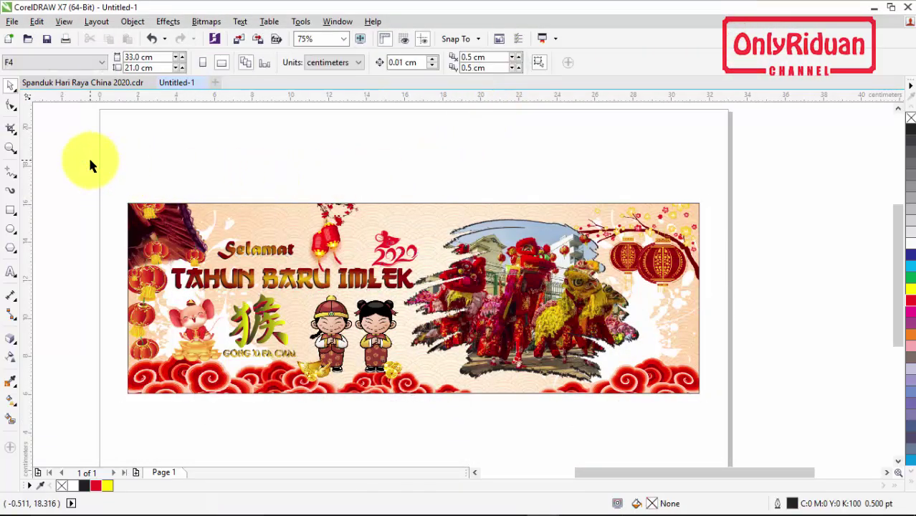